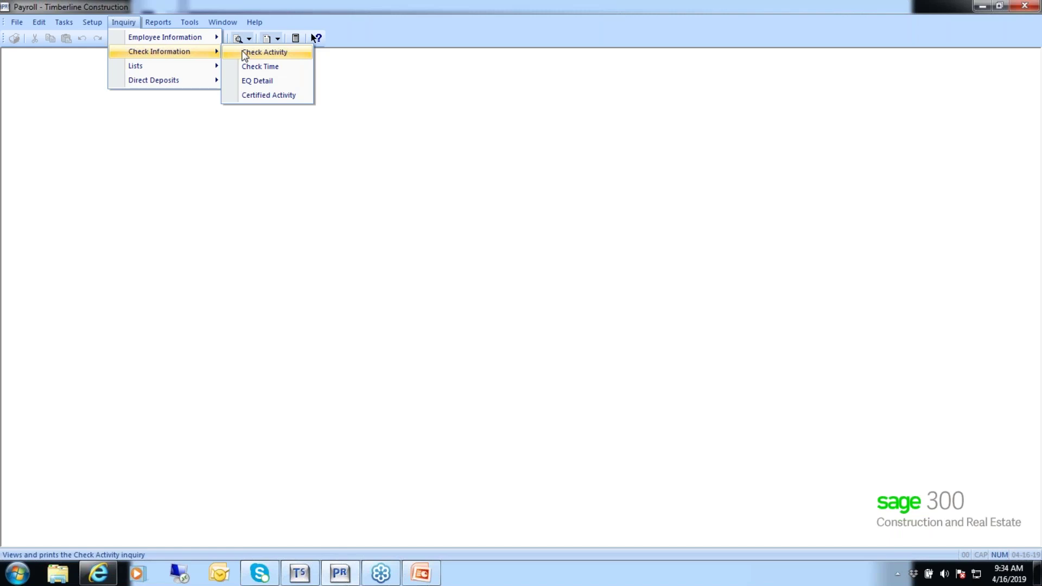
- Review Check Activity on the New transaction file, including employee 101's 12-31-18 check for 400.00
left_click(259, 56)
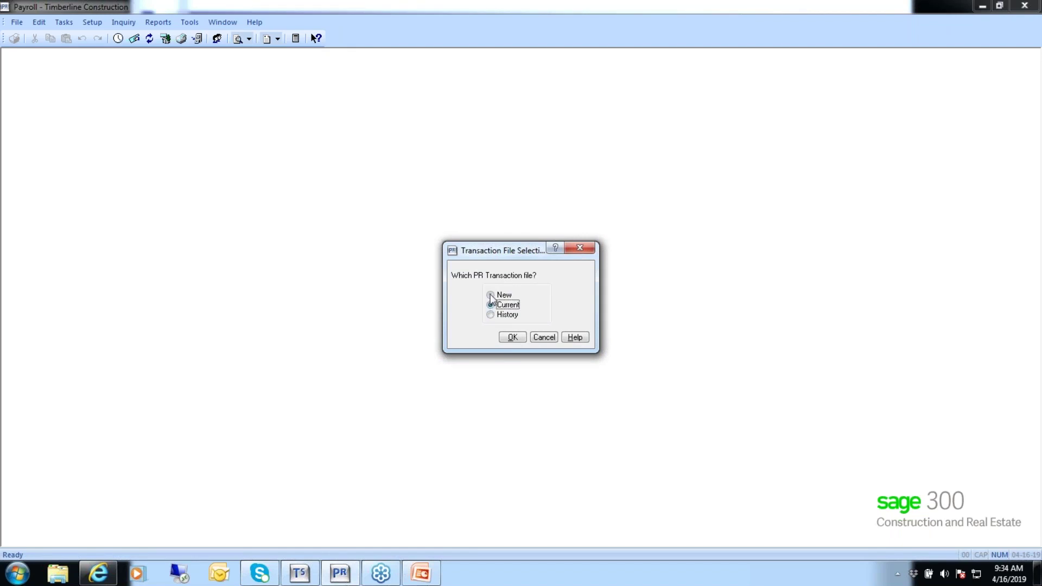
left_click(491, 295)
left_click(511, 337)
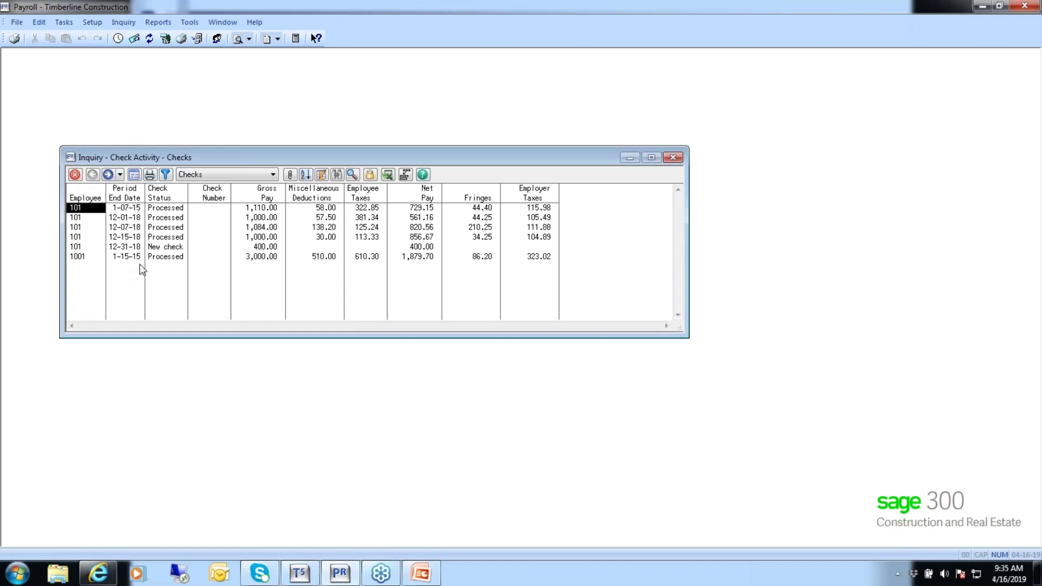
double_click(123, 194)
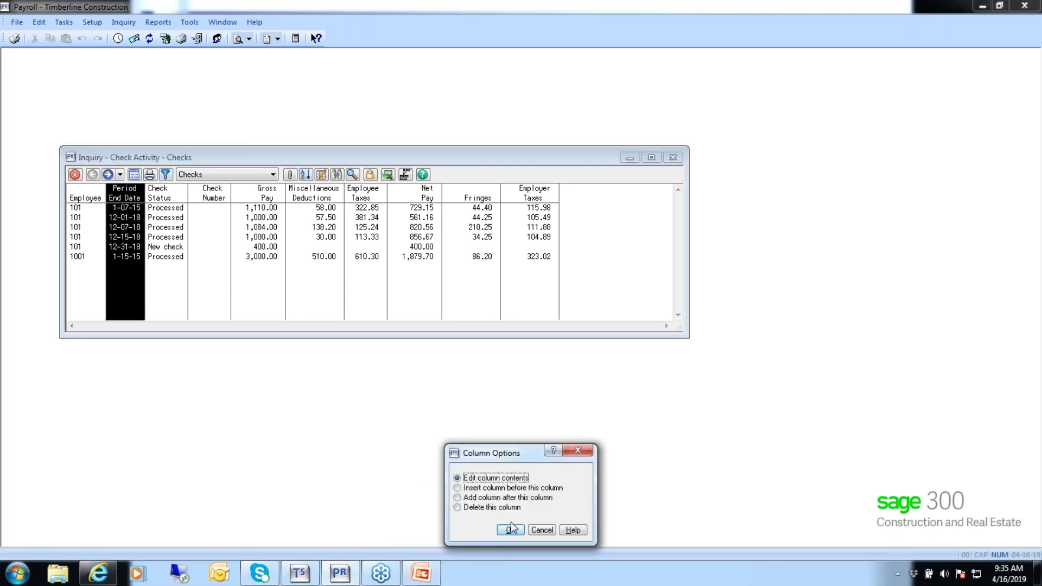
left_click(537, 530)
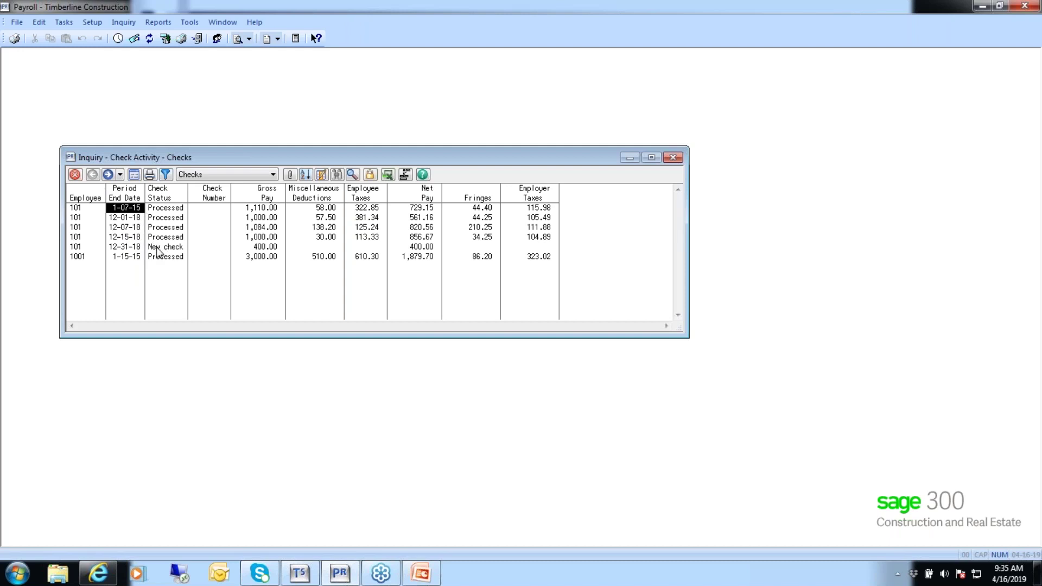
- In Enter Checks, load employee 101's check for period end 12-31-2018
left_click(74, 174)
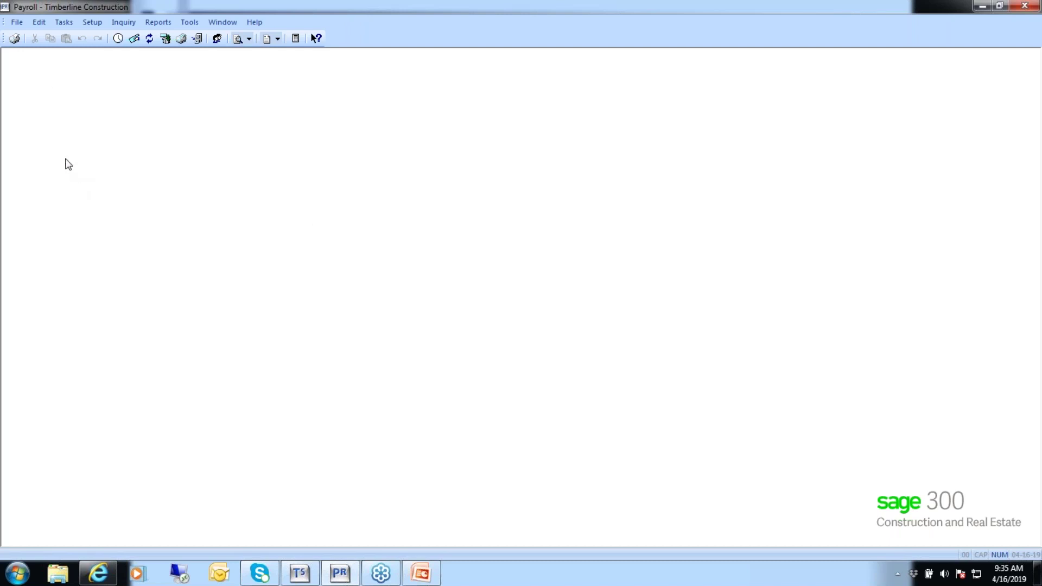
left_click(62, 22)
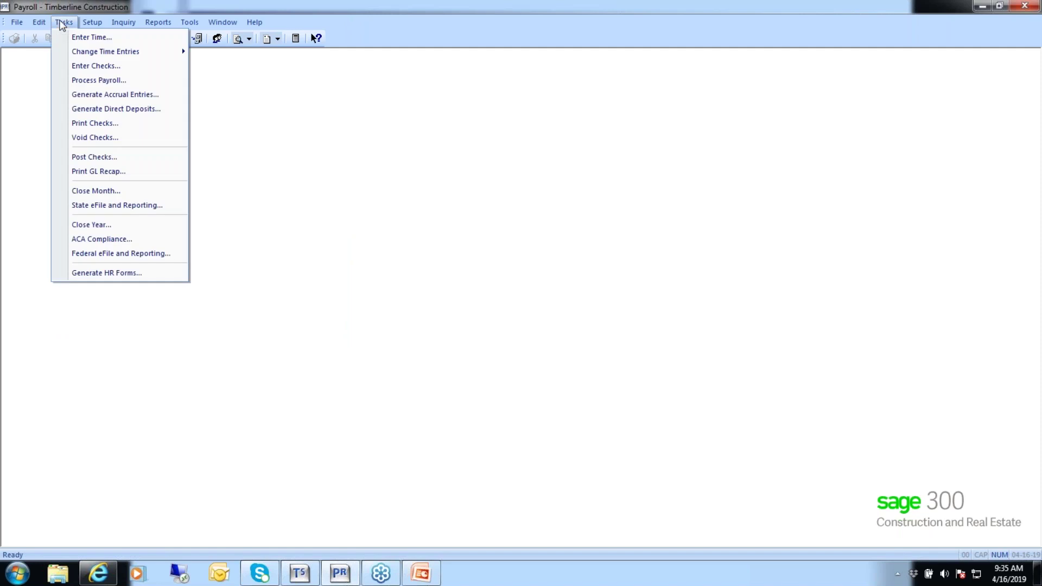
left_click(92, 80)
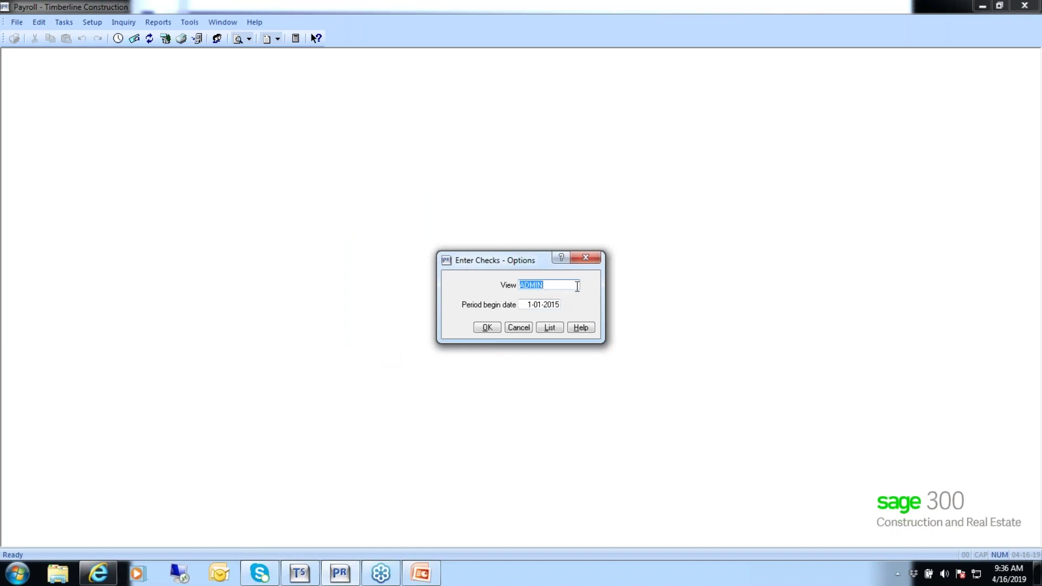
left_click(487, 328)
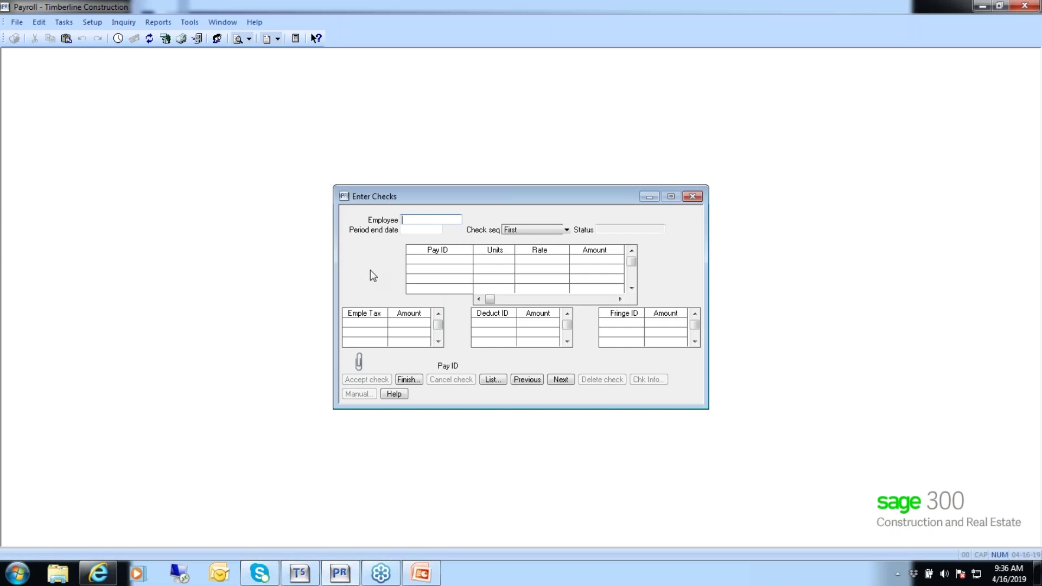
type("101")
key("Tab")
type("1")
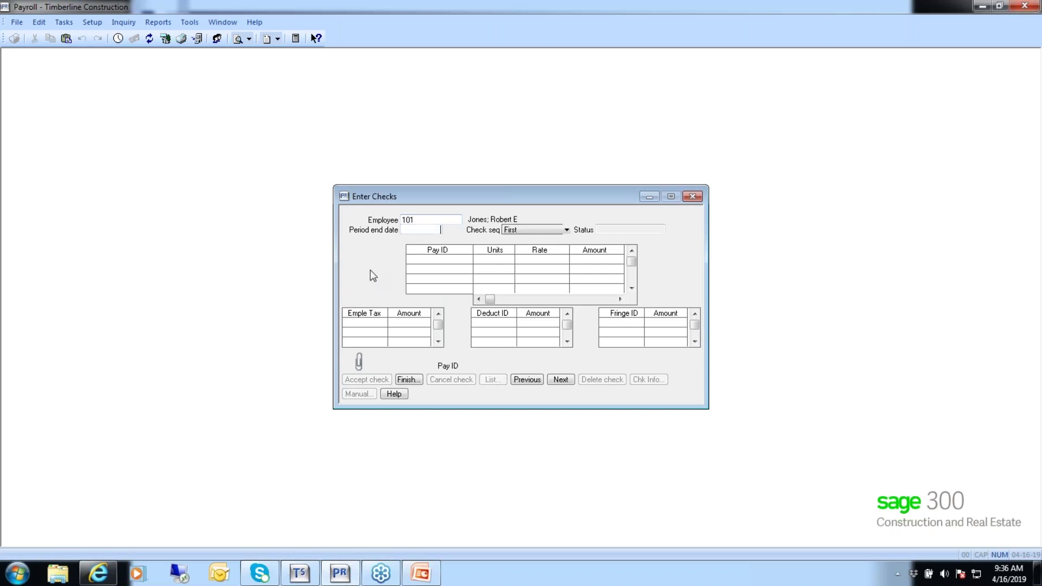
type("23118")
key("Tab")
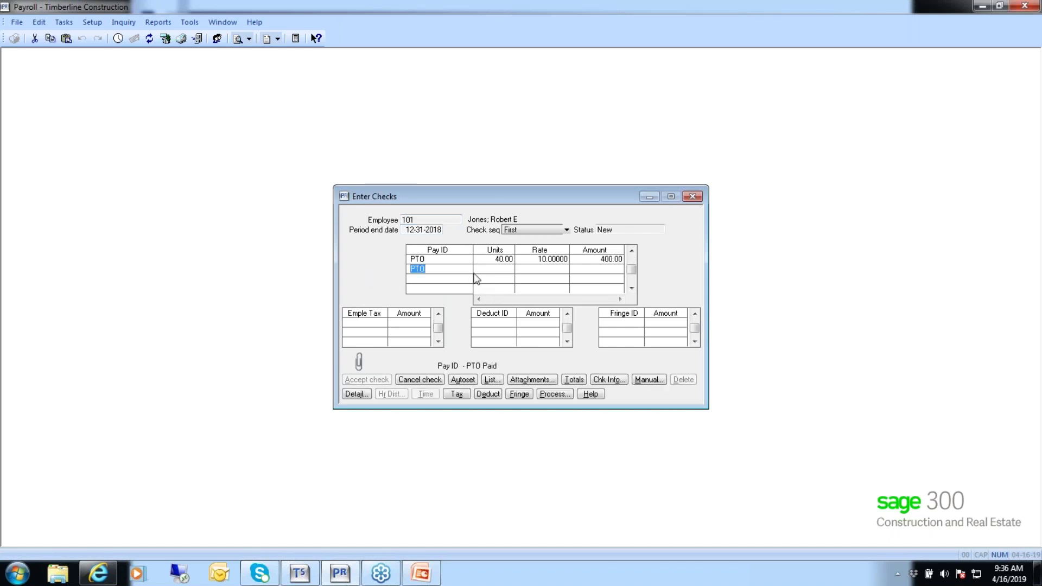
- Delete the loaded 12-31-2018 check, confirm, and finish check entry
left_click(422, 382)
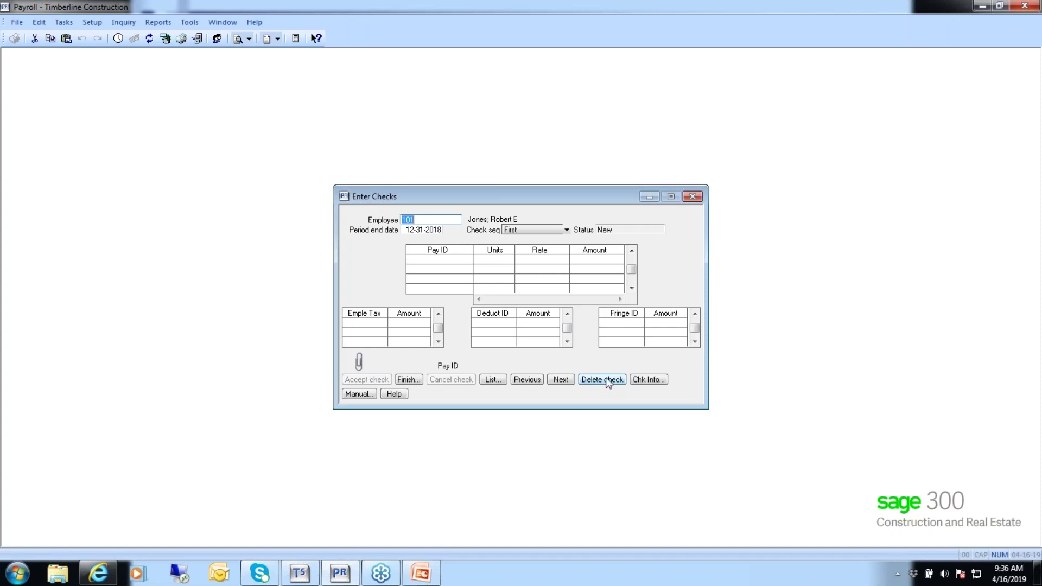
left_click(602, 381)
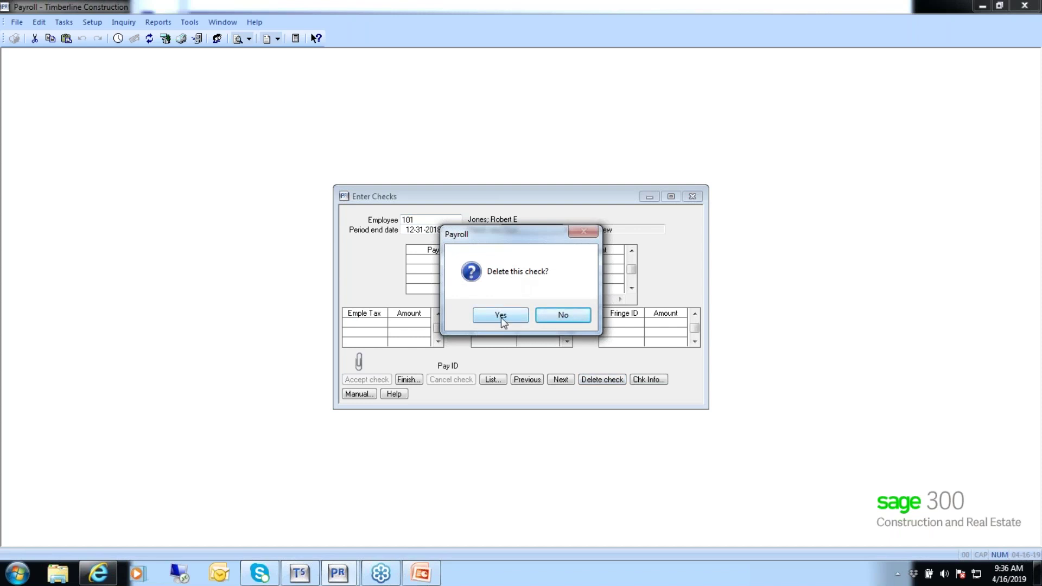
left_click(500, 316)
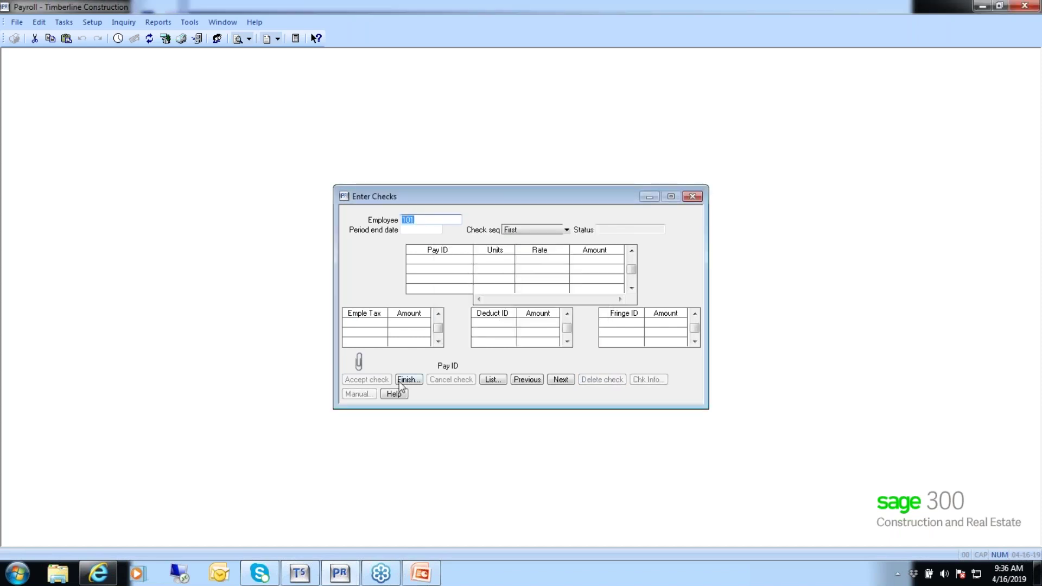
left_click(401, 380)
- Reopen Check Activity to verify the 12-31-18 new check is gone, then close it
left_click(120, 22)
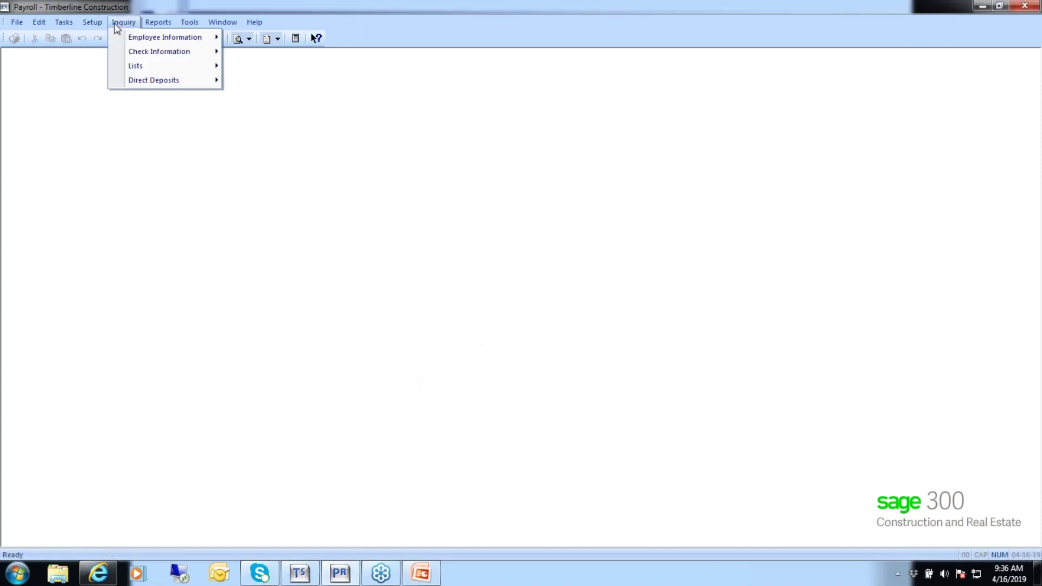
mouse_move(187, 65)
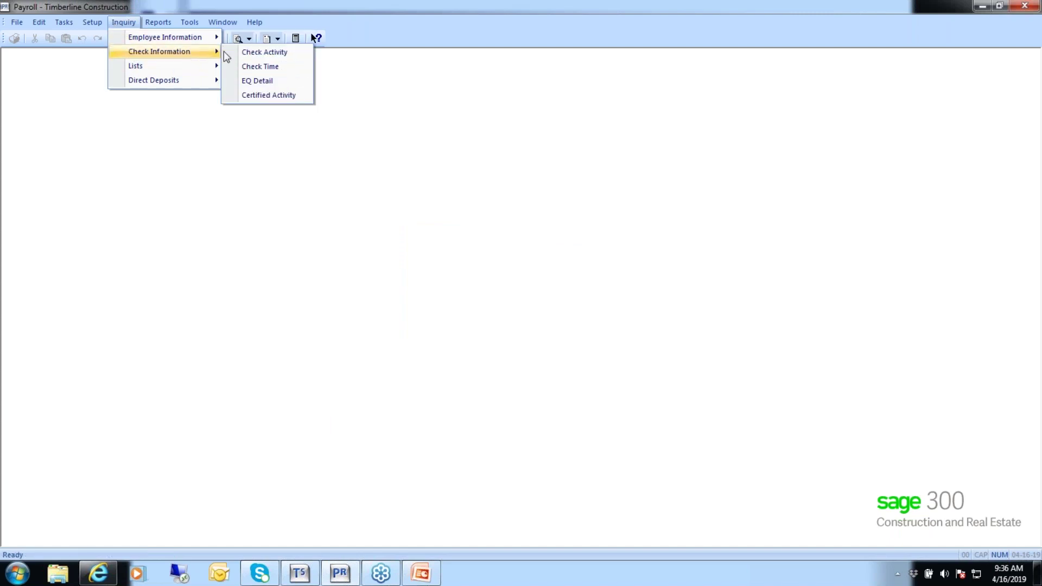
left_click(255, 53)
left_click(511, 338)
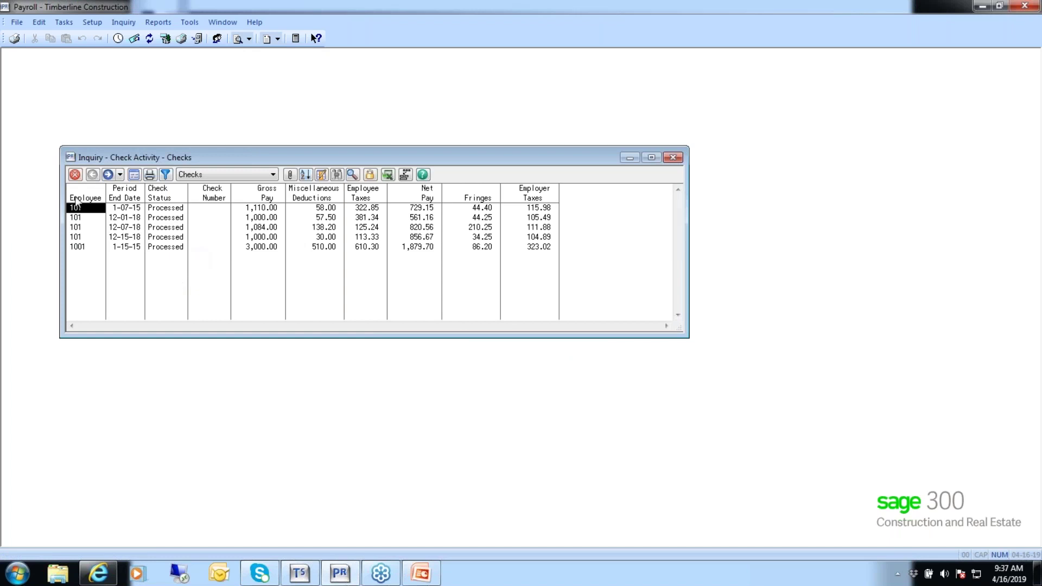
left_click(74, 174)
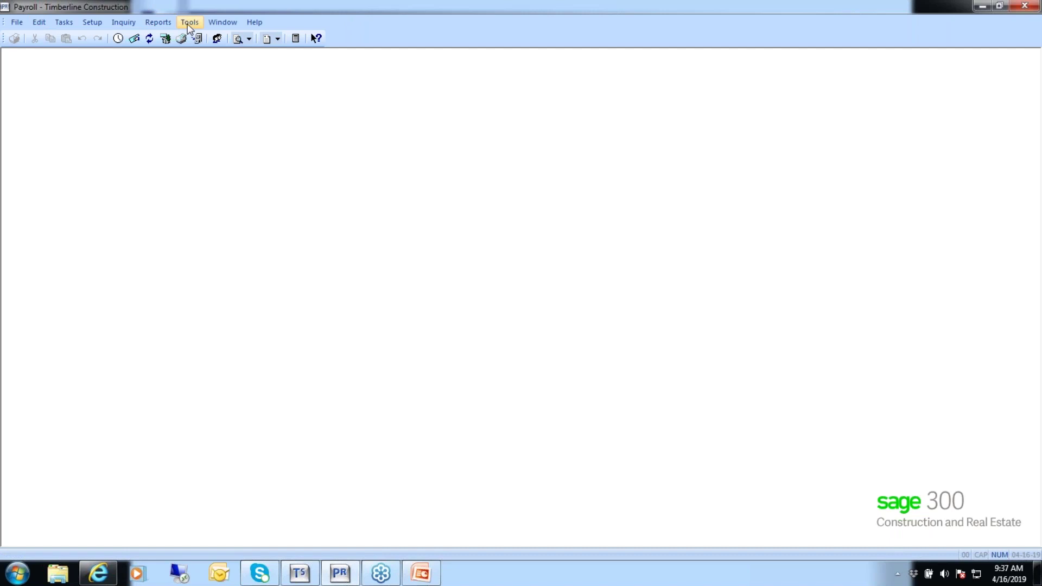
- Launch File Tools, choose Backup, and add Master.PRM to the backup list
left_click(189, 23)
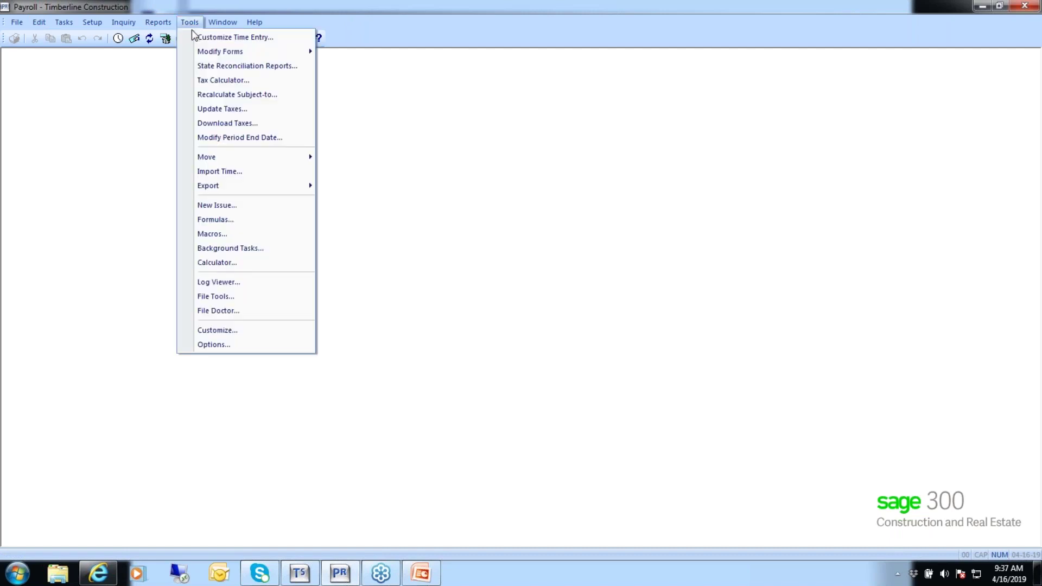
left_click(215, 298)
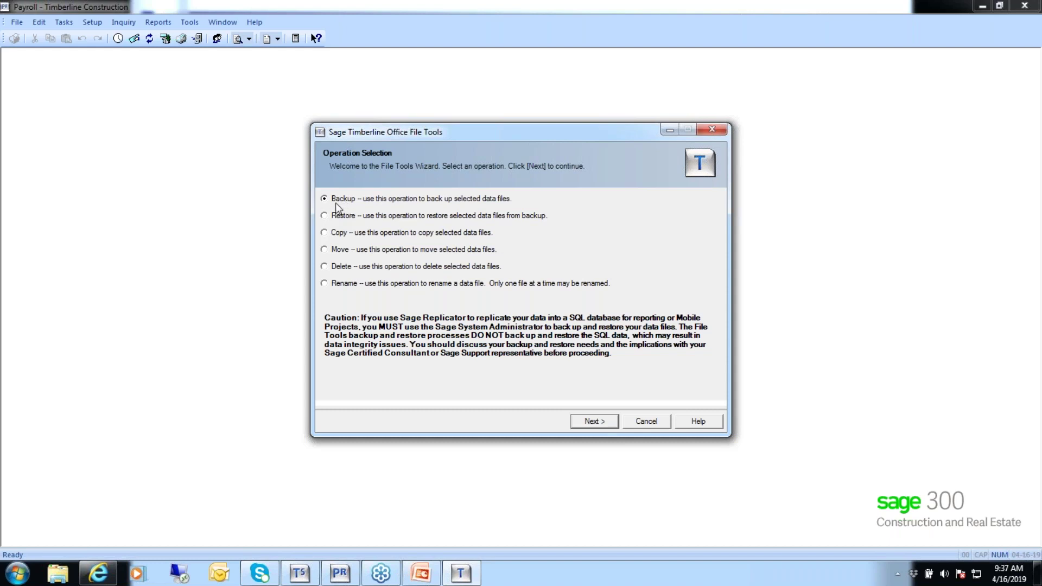
left_click(579, 422)
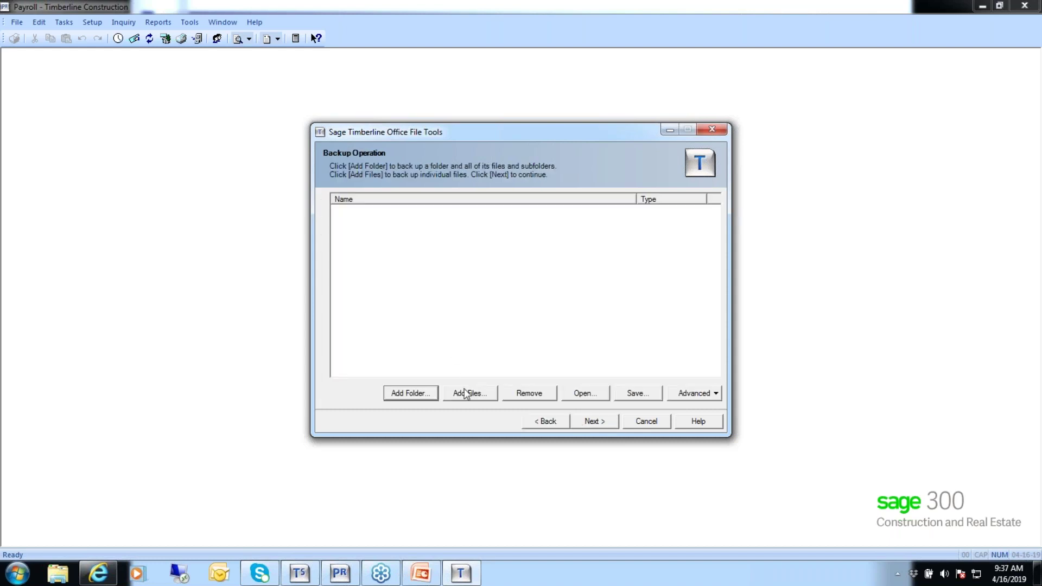
left_click(465, 393)
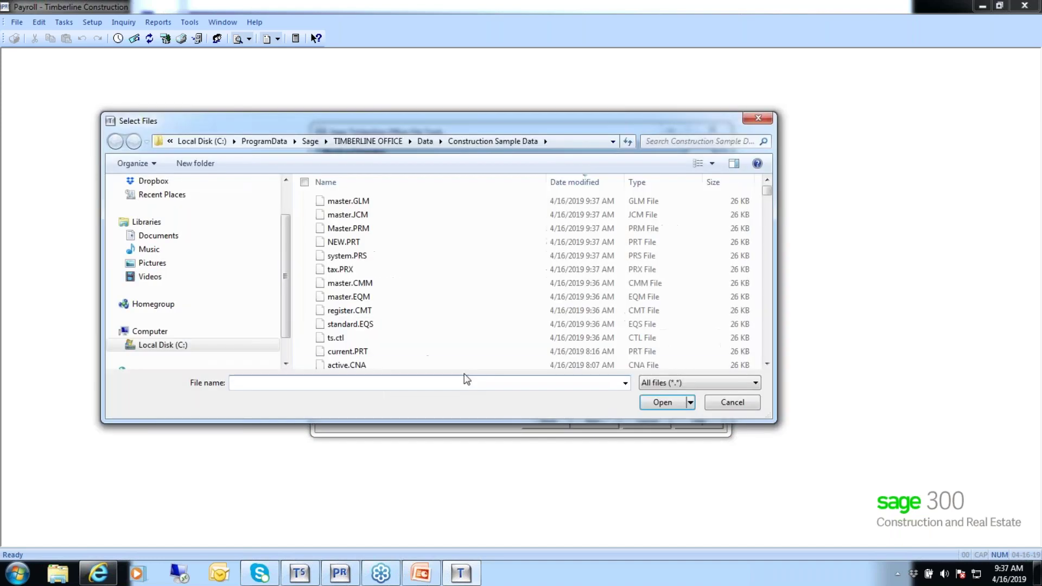
left_click(359, 229)
left_click(647, 402)
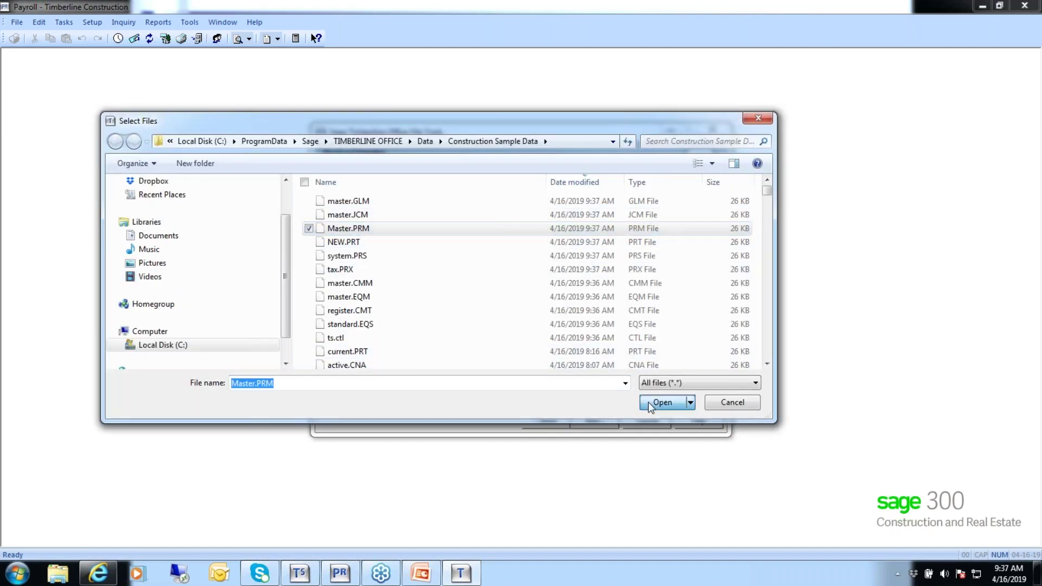
- Add current.PRT to the backup list and proceed to the destination step
left_click(468, 395)
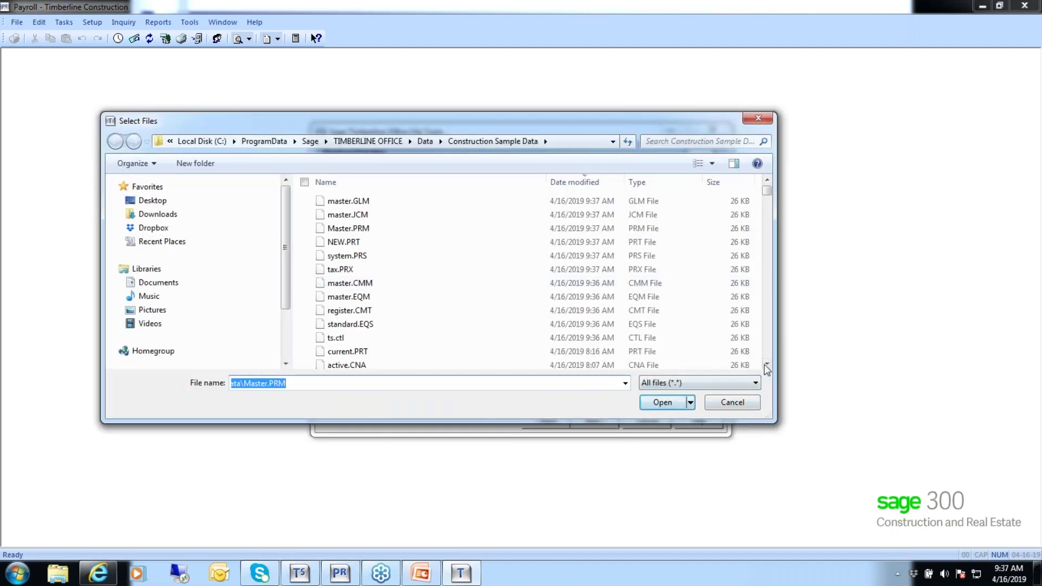
left_click(765, 364)
left_click(765, 366)
left_click(765, 366)
left_click(765, 365)
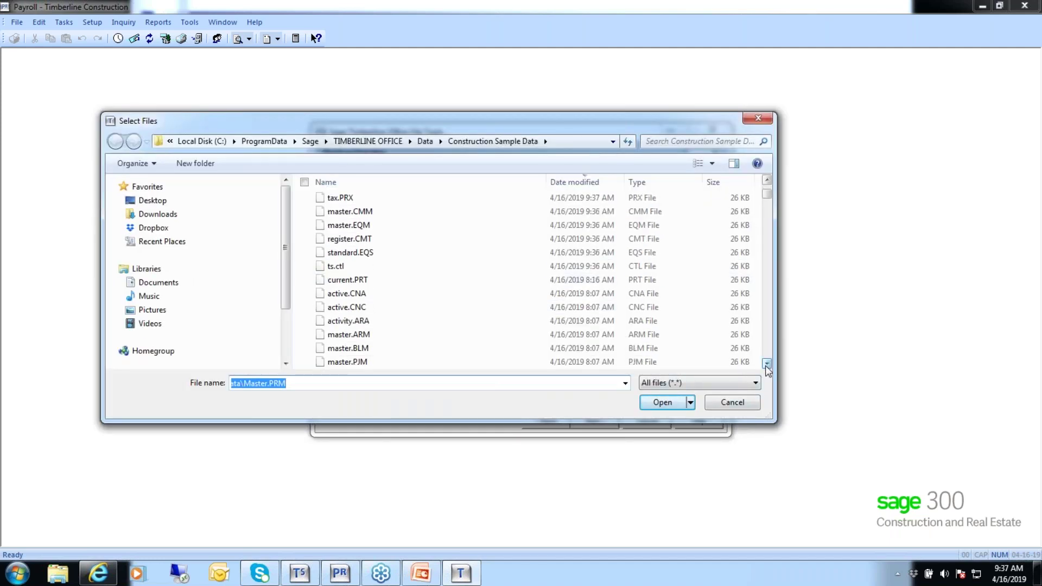
type("curr")
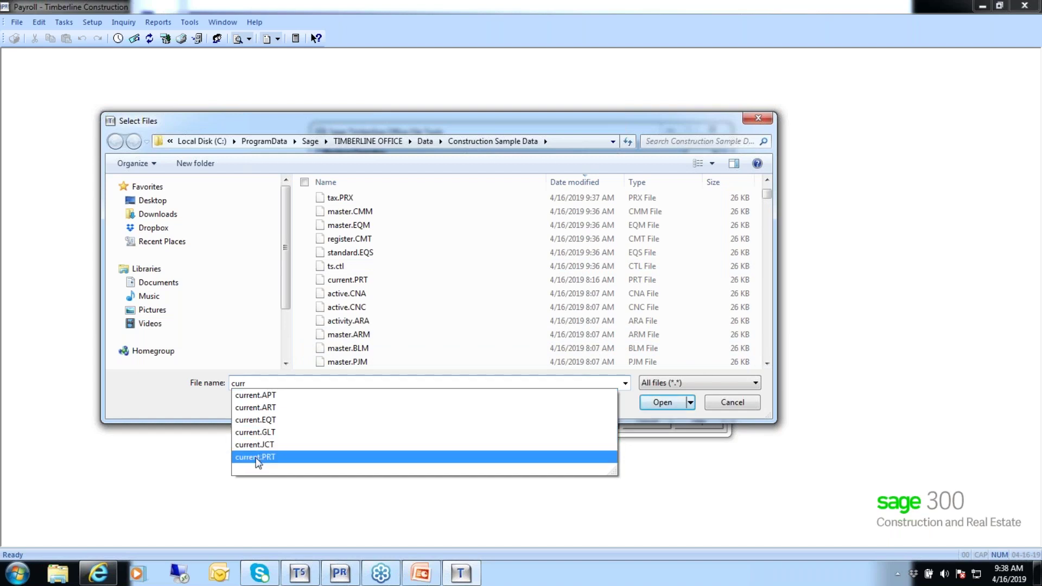
left_click(257, 459)
left_click(663, 402)
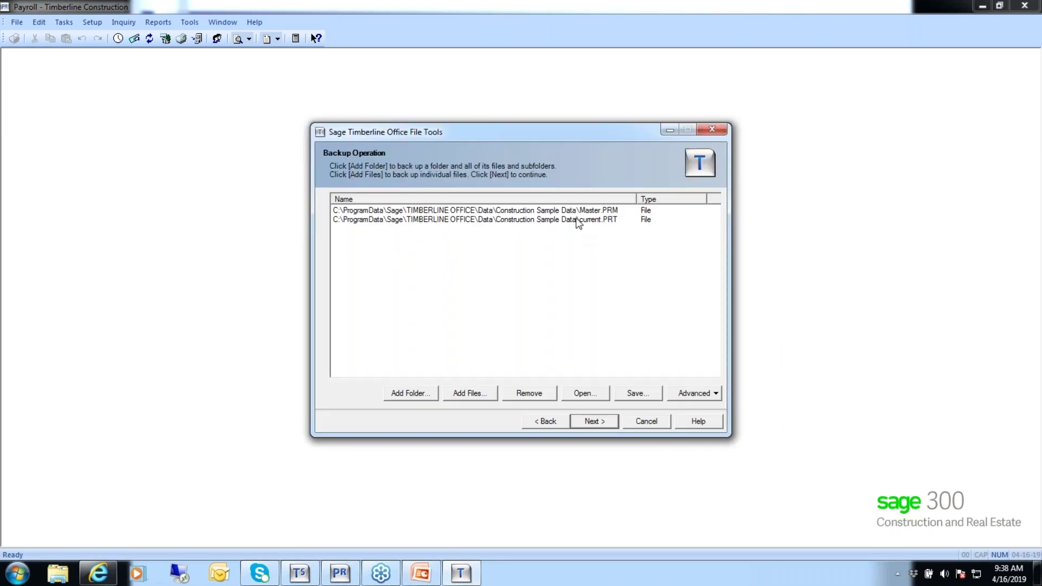
left_click(574, 222)
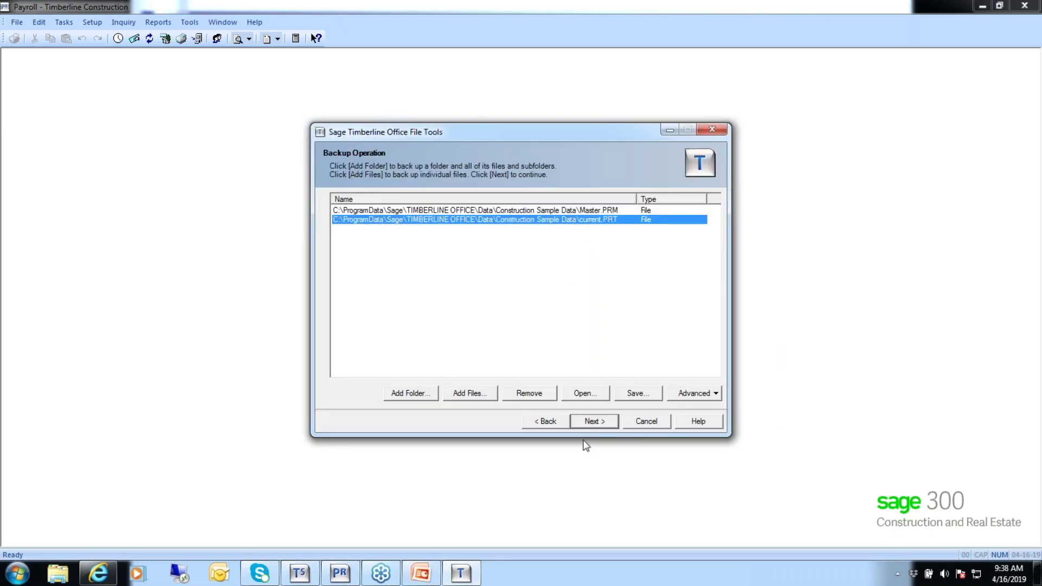
left_click(592, 424)
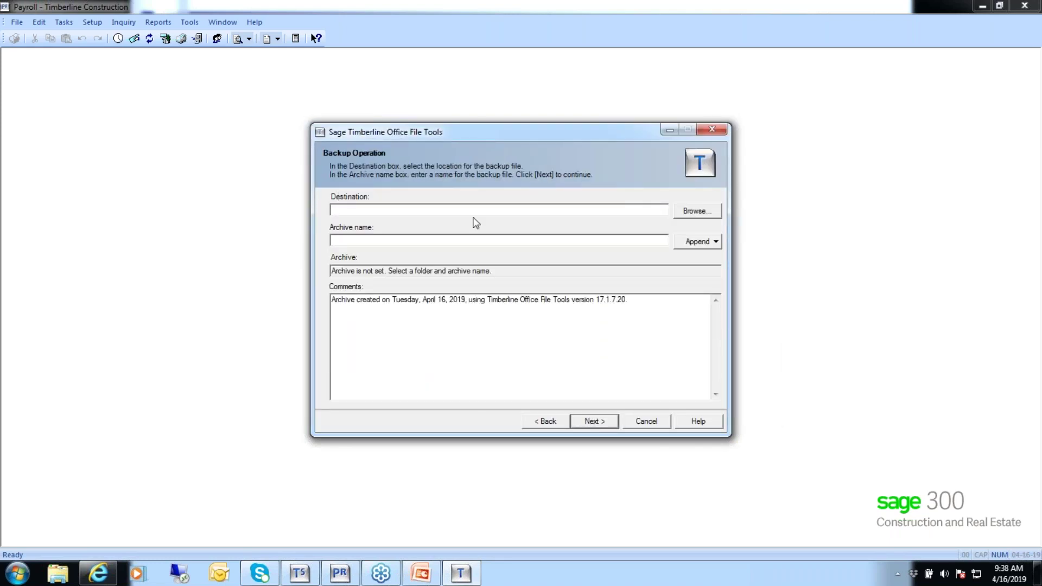
- Set the backup destination to the desktop with archive name 'PR 1st Quarter Backup'
left_click(693, 213)
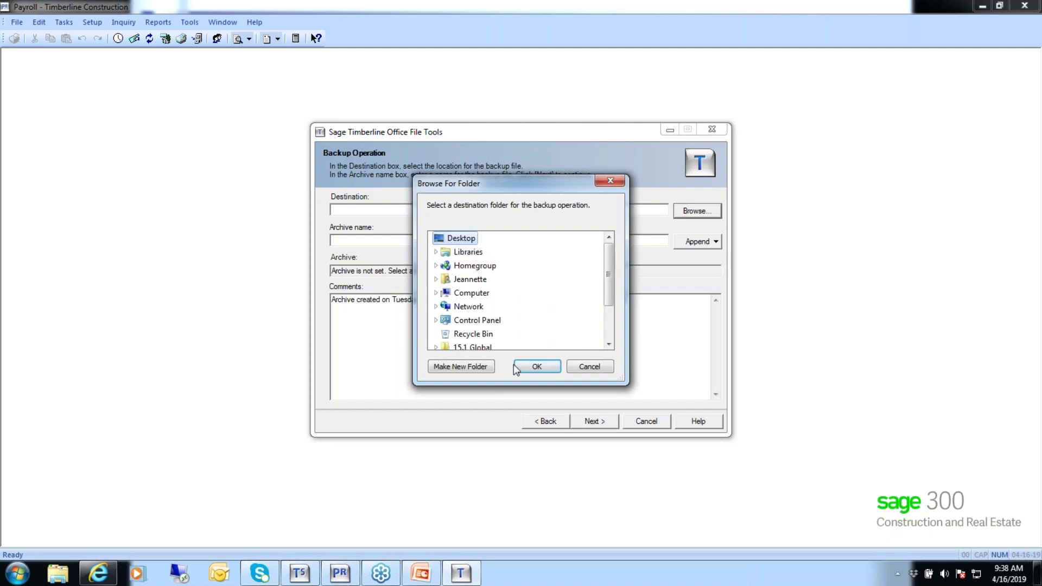
left_click(534, 366)
left_click(351, 241)
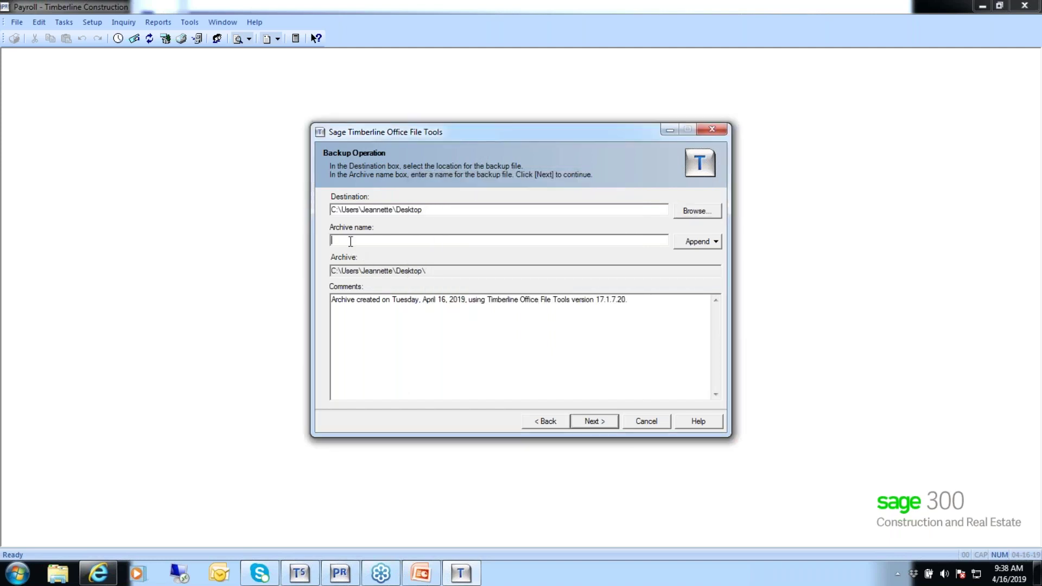
type("PR 1st Quart er ")
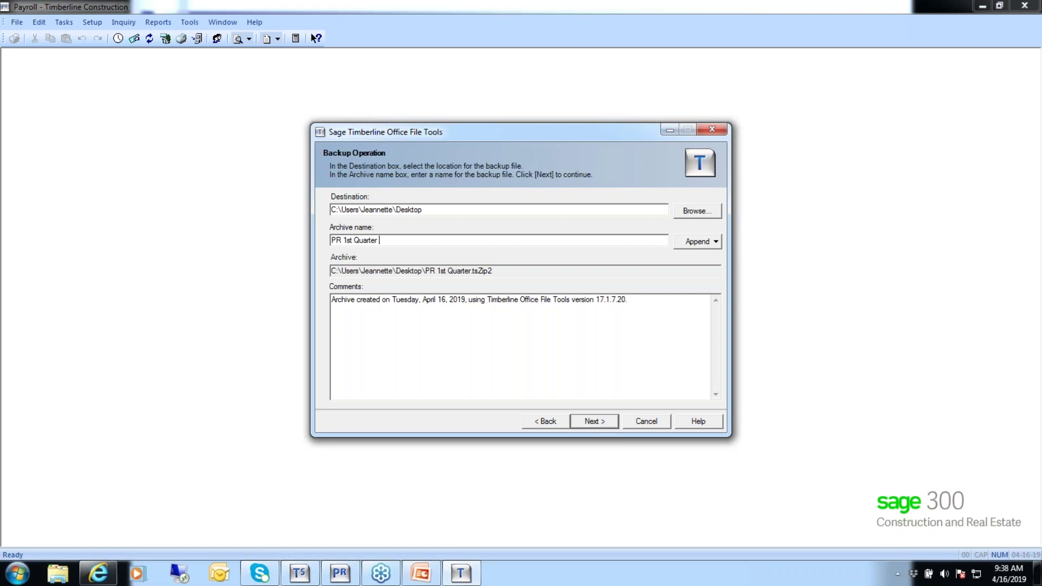
type("Backup")
- Validate the three files, run the backup, and close the finished wizard
left_click(601, 422)
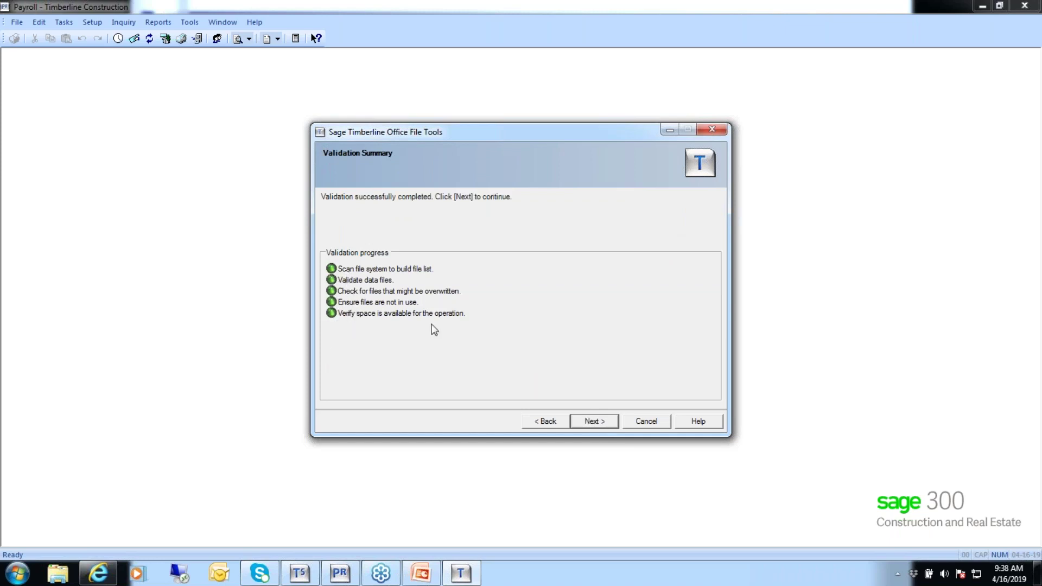
left_click(592, 422)
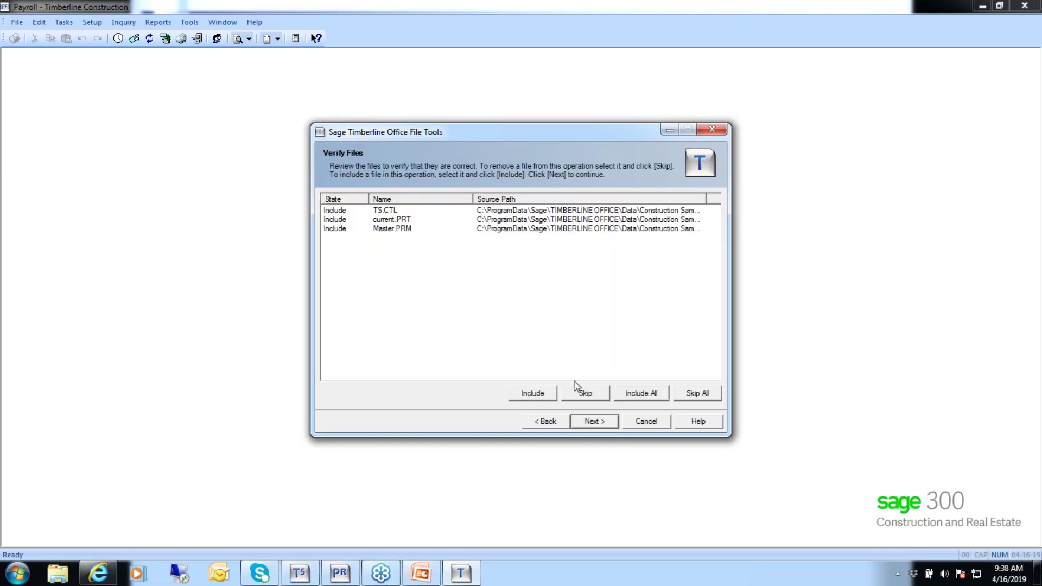
left_click(594, 423)
left_click(595, 423)
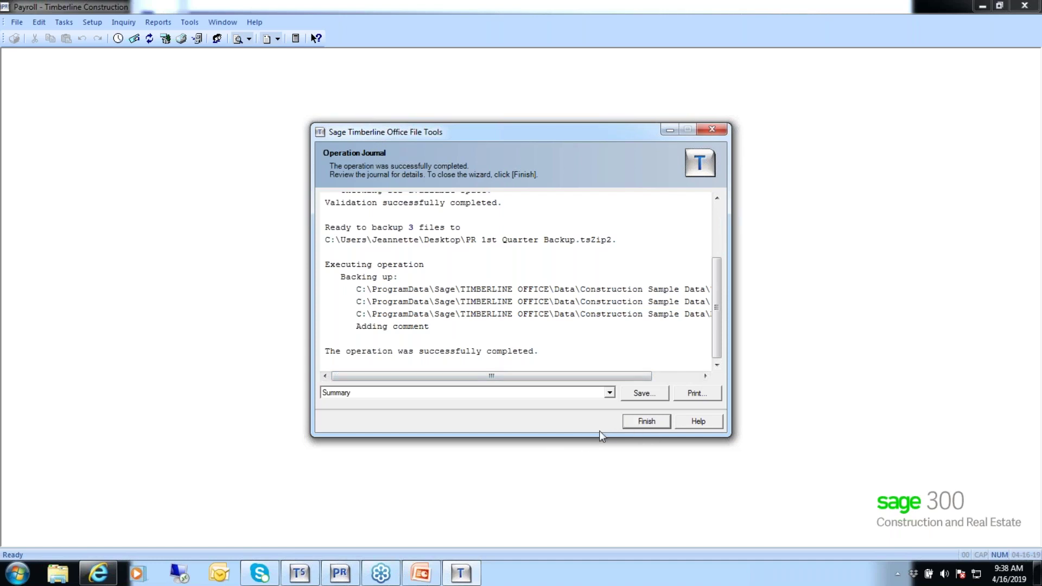
left_click(645, 423)
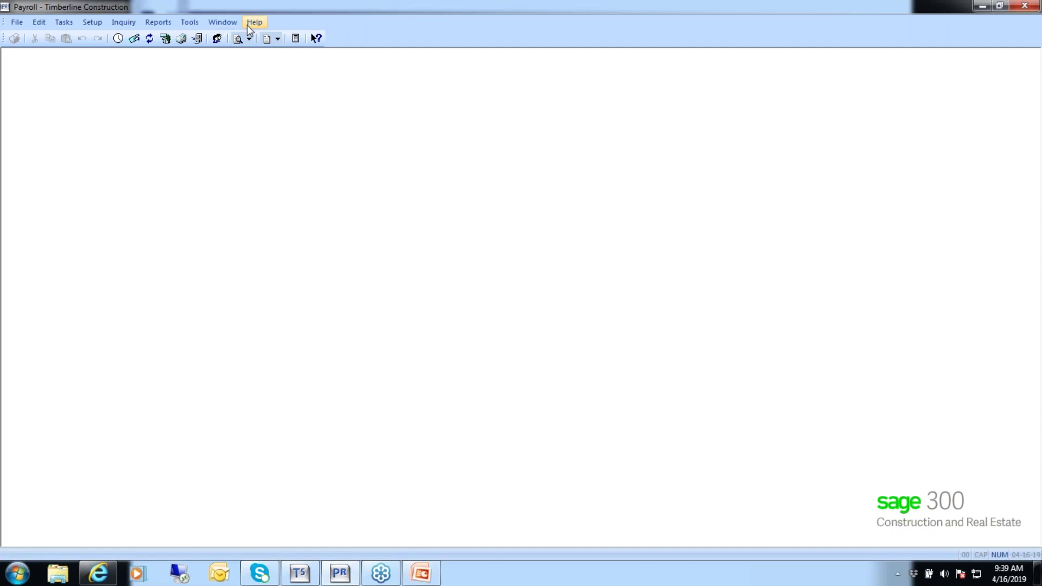
left_click(249, 24)
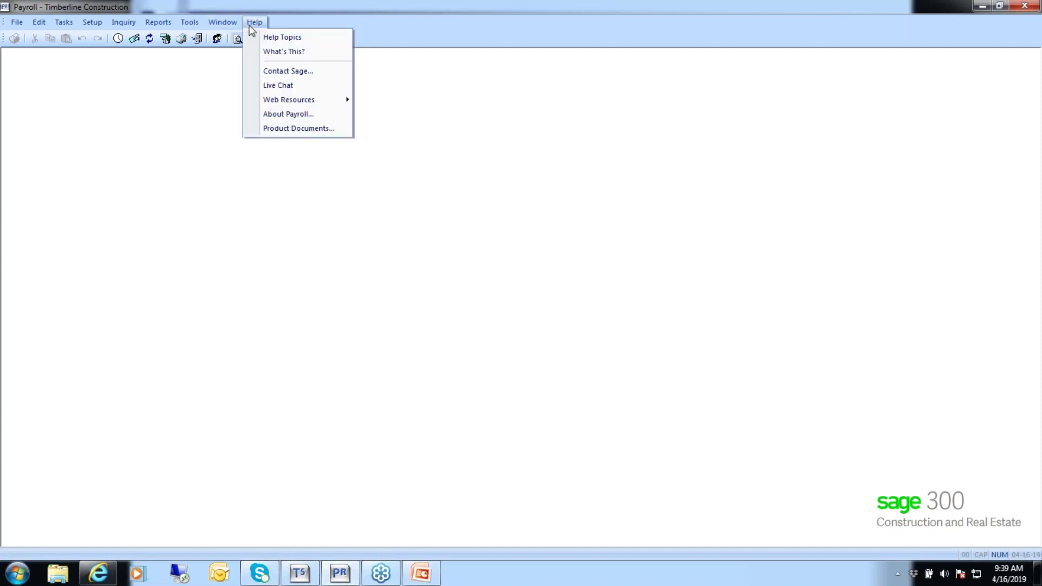
left_click(292, 113)
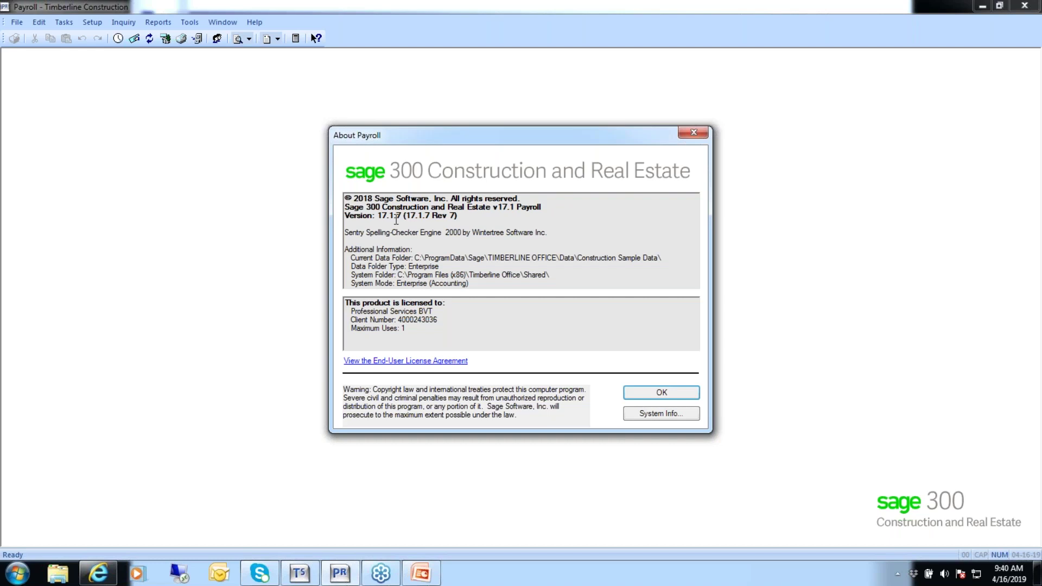
left_click(656, 394)
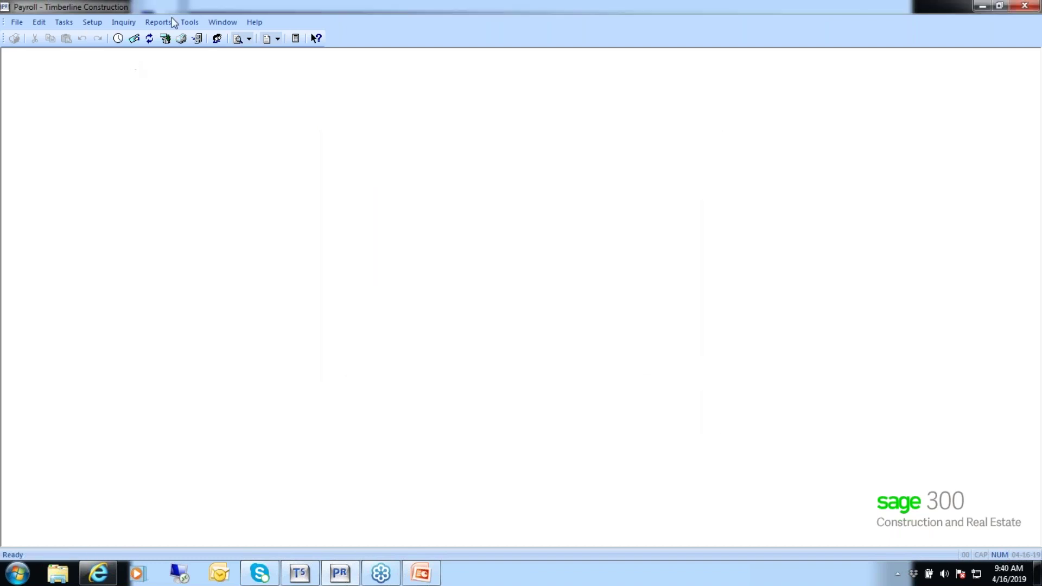
left_click(247, 23)
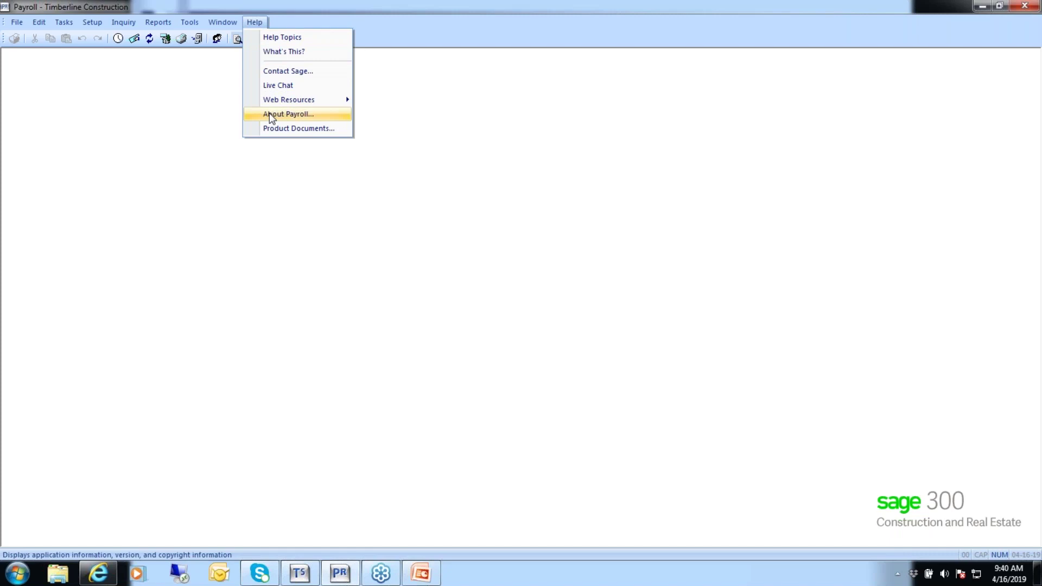
mouse_move(264, 105)
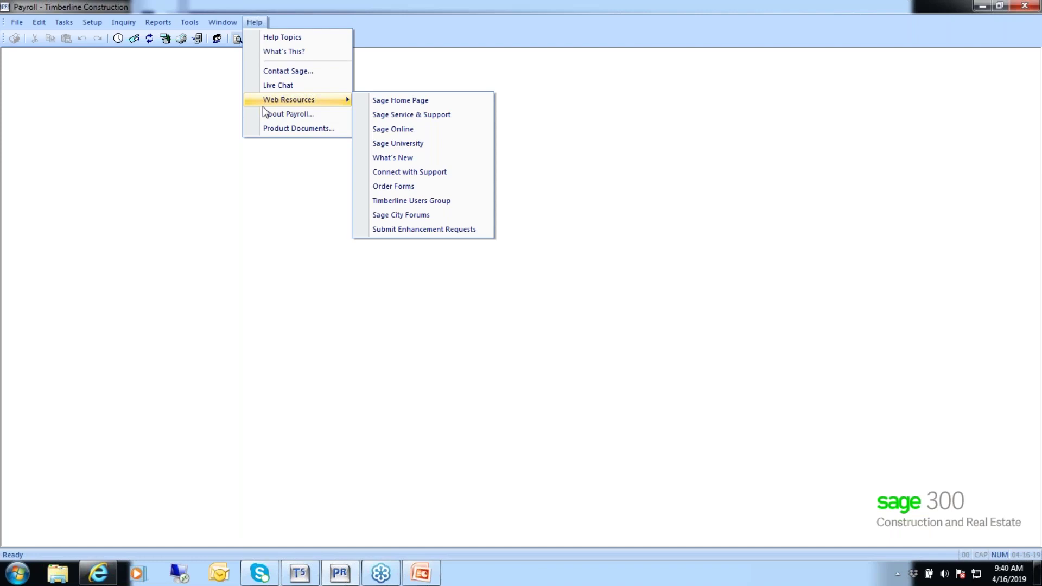
left_click(153, 124)
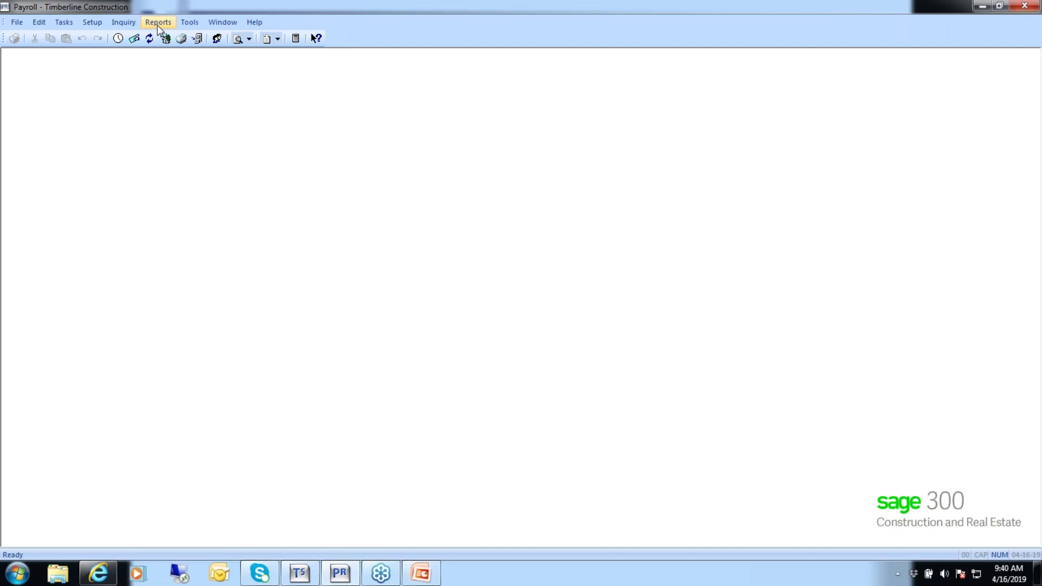
- Open the 941 Preparation report settings with Check Date as the date basis
left_click(158, 23)
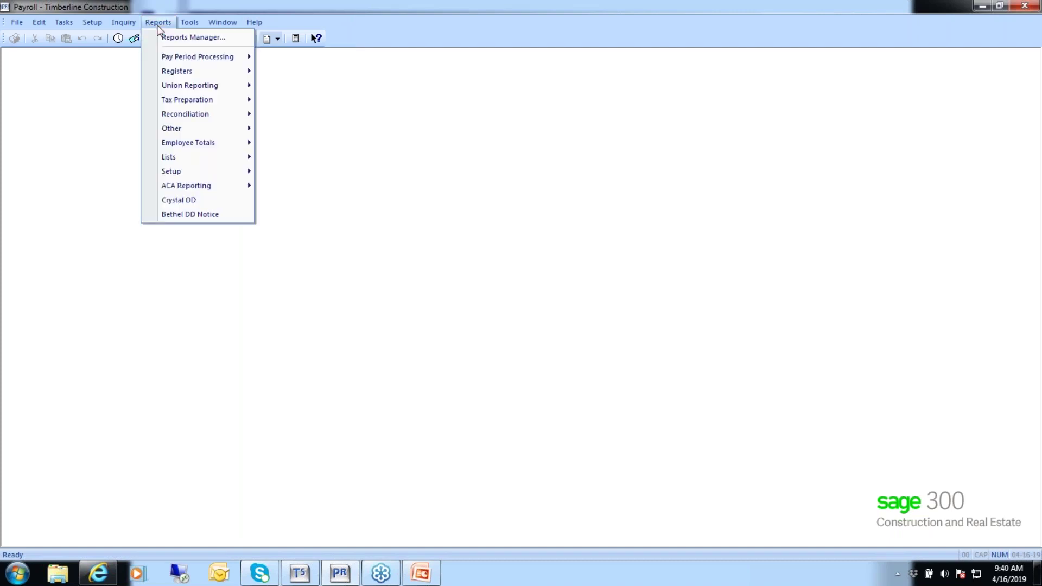
mouse_move(190, 104)
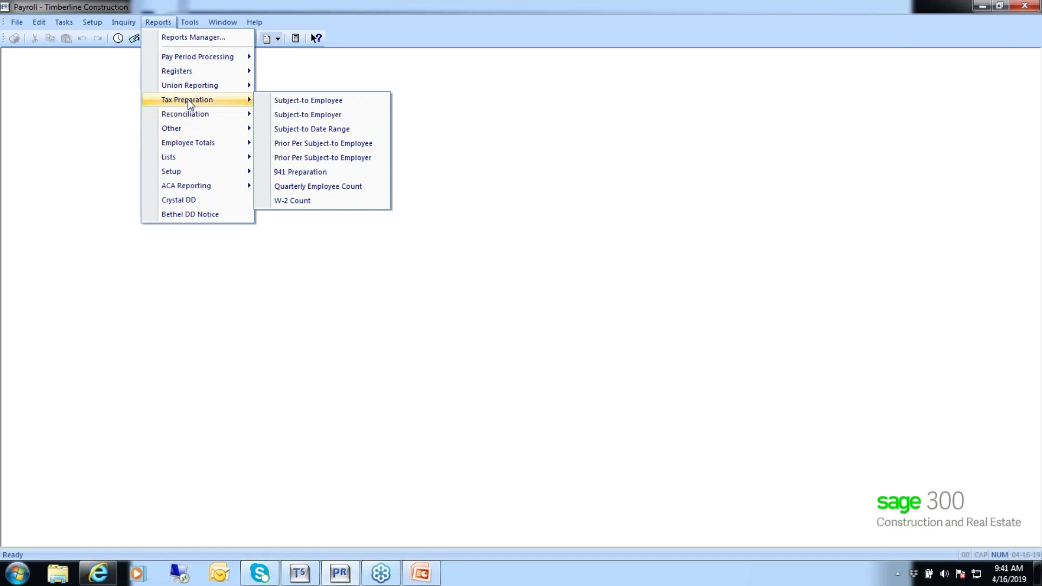
left_click(301, 172)
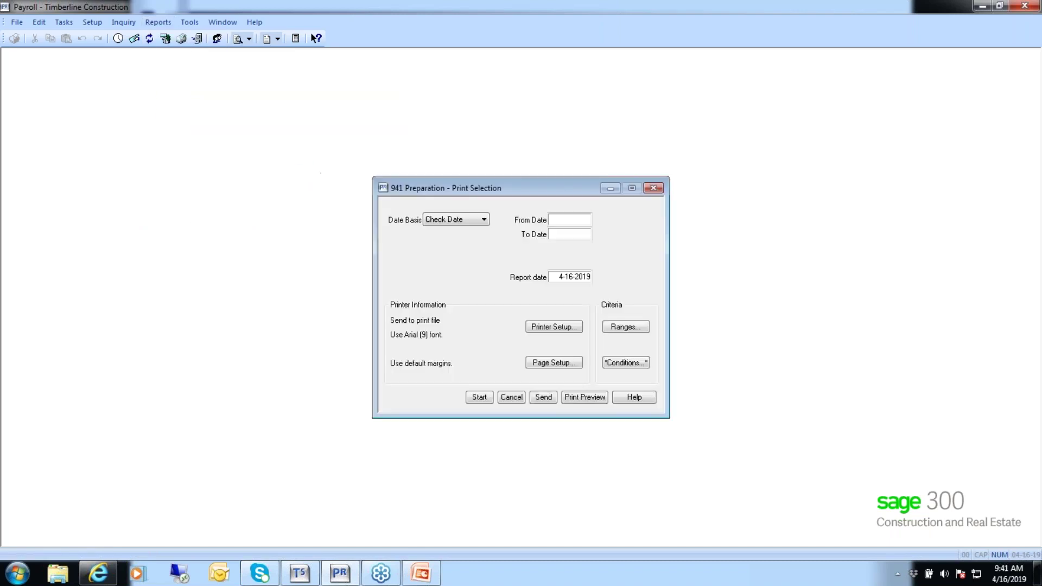
left_click(484, 221)
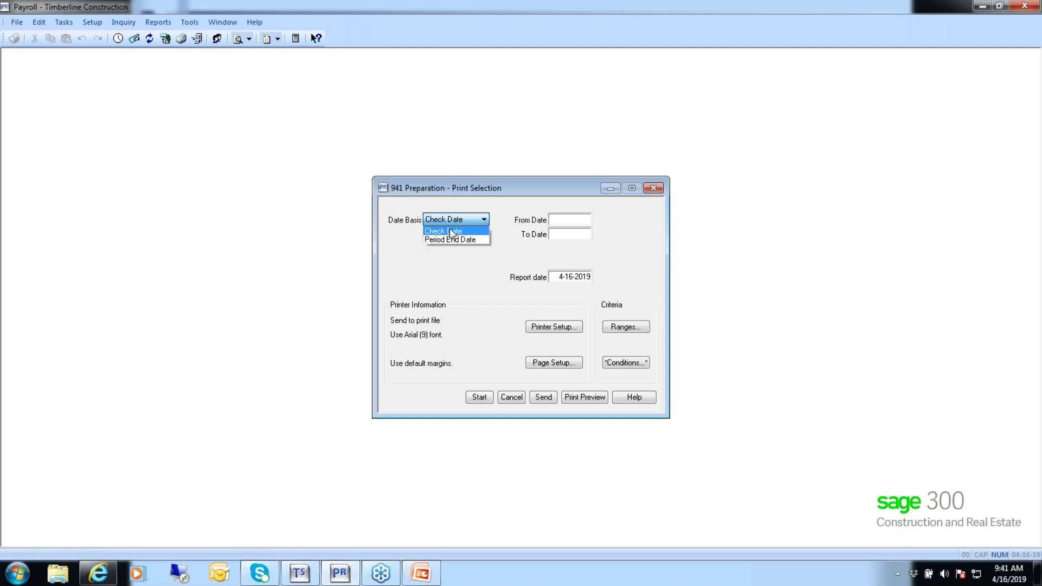
left_click(450, 230)
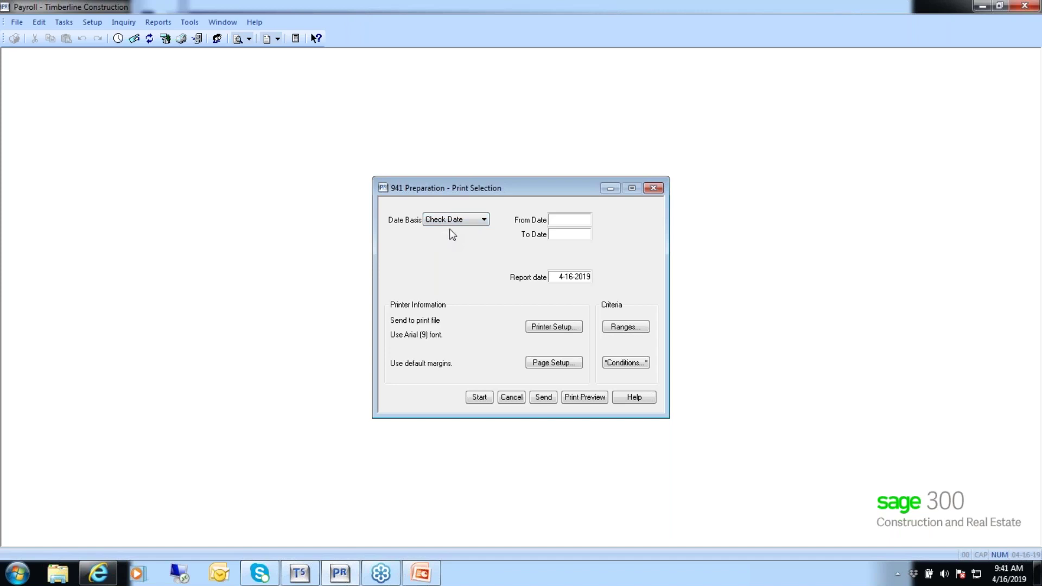
- Enter the range 01-01-2019 to 03-31-2019 and preview the report
left_click(557, 219)
type("010119")
key("Tab")
type("03119")
key("BackSpace")
key("BackSpace")
key("BackSpace")
type("3119")
key("Tab")
left_click(580, 401)
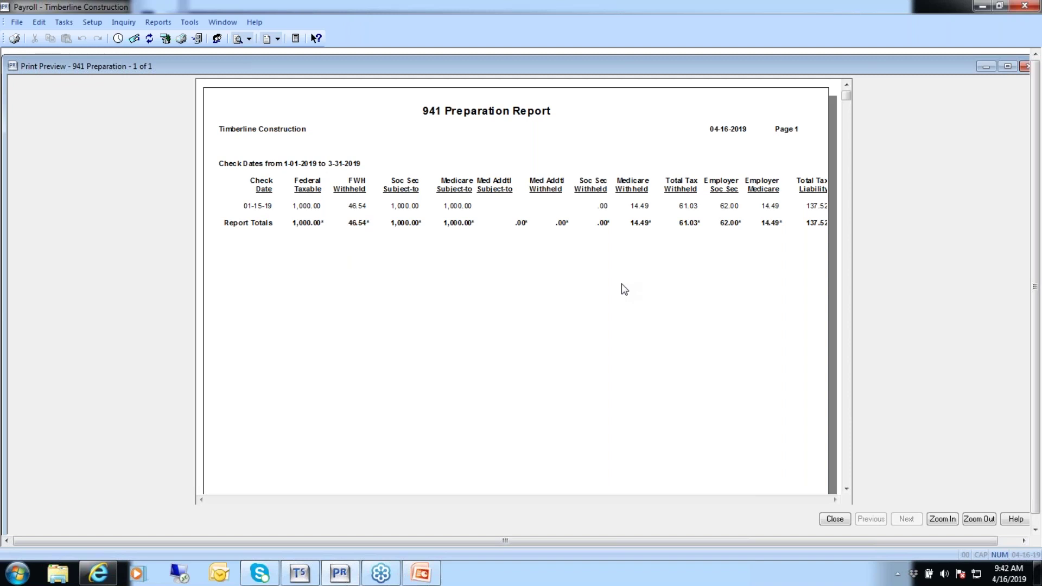
- Close the 941 report preview and cancel its print selection
left_click(834, 519)
left_click(513, 395)
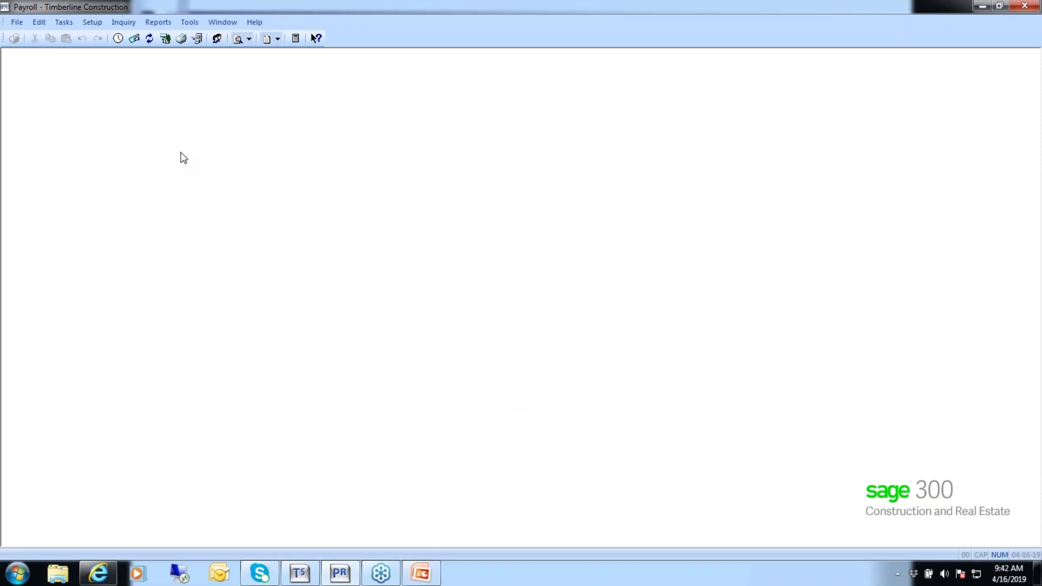
- Open the Quarterly Employee Count report settings and cancel without running it
left_click(158, 23)
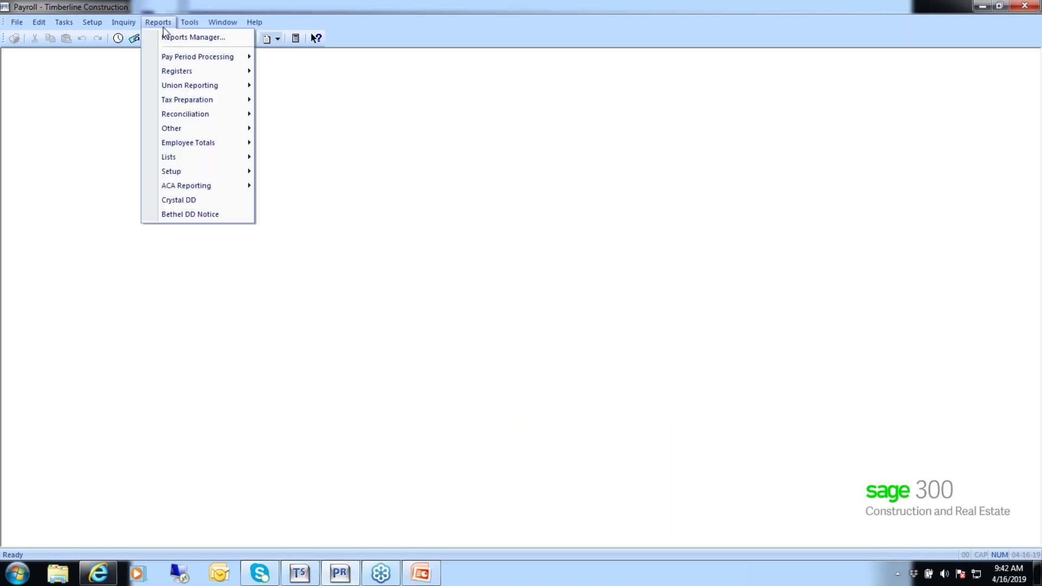
mouse_move(179, 104)
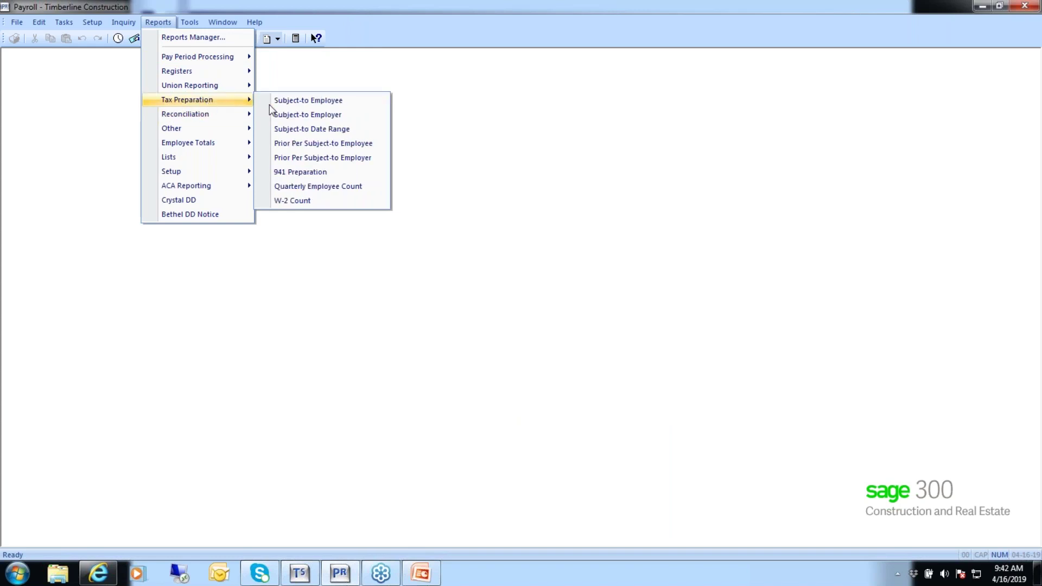
left_click(325, 190)
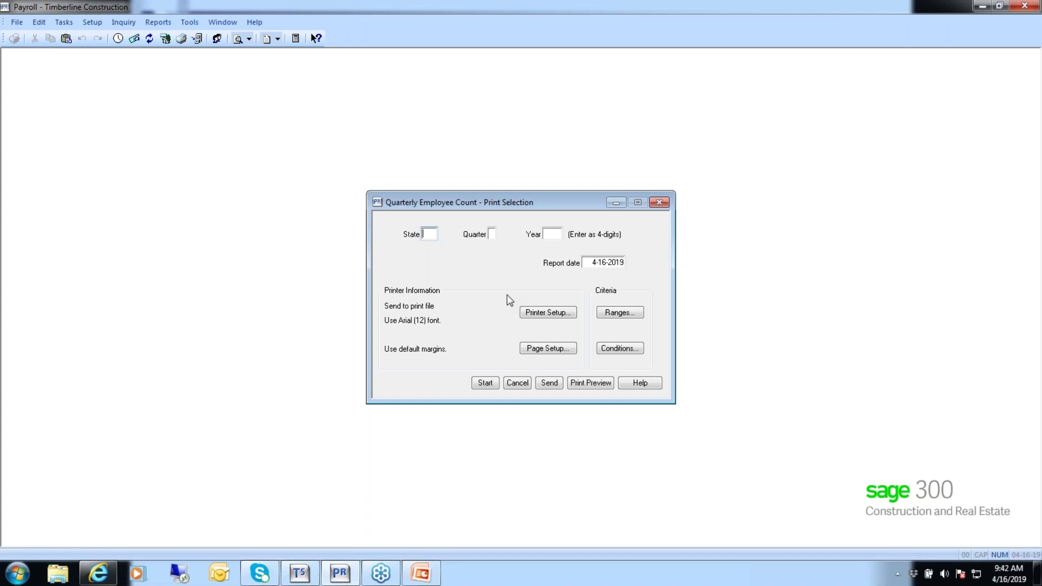
left_click(517, 382)
left_click(156, 24)
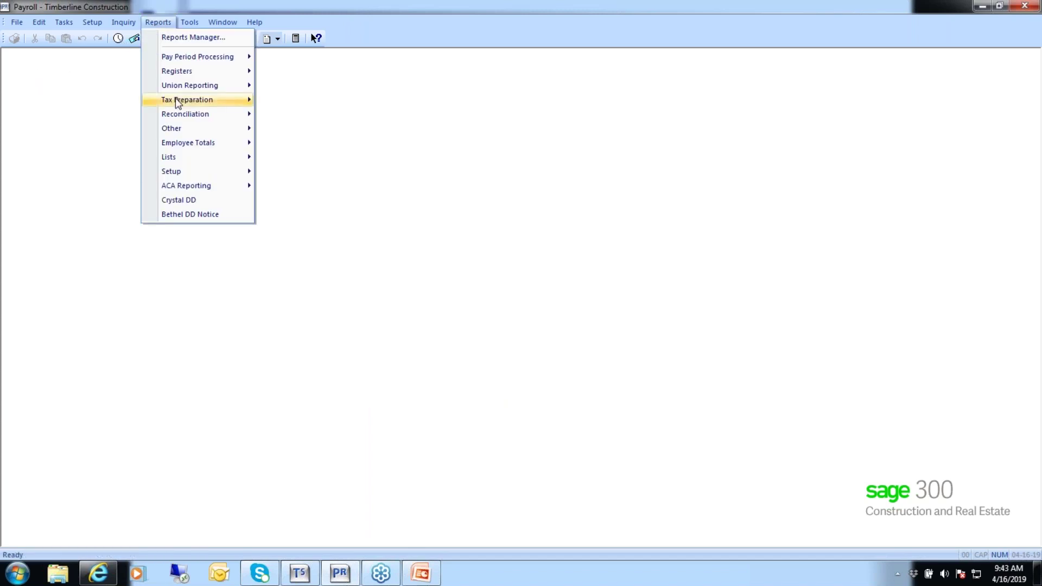
- Preview the Subject-to Employee report for all employees, then close the preview
mouse_move(179, 105)
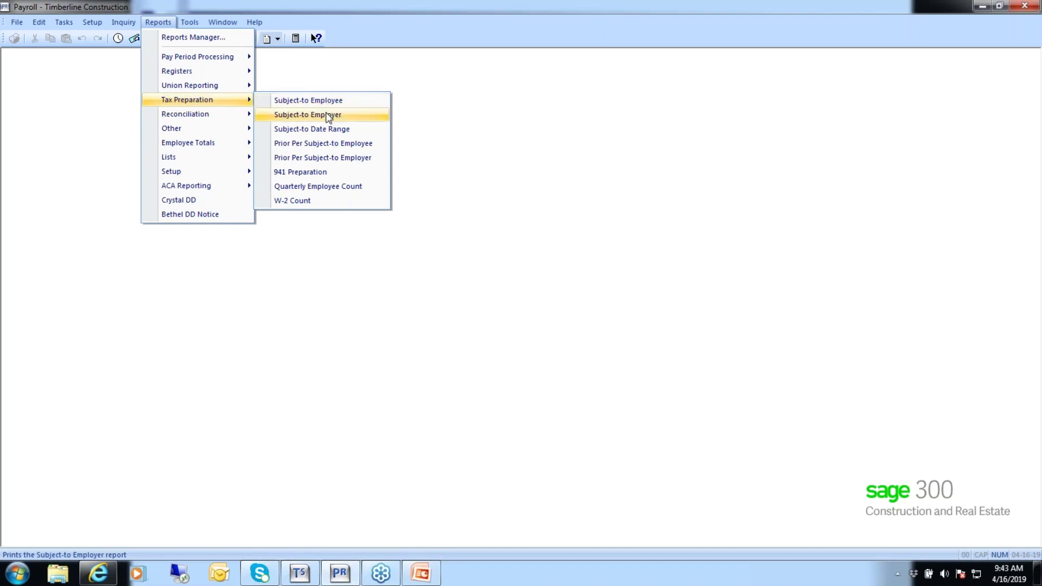
left_click(328, 101)
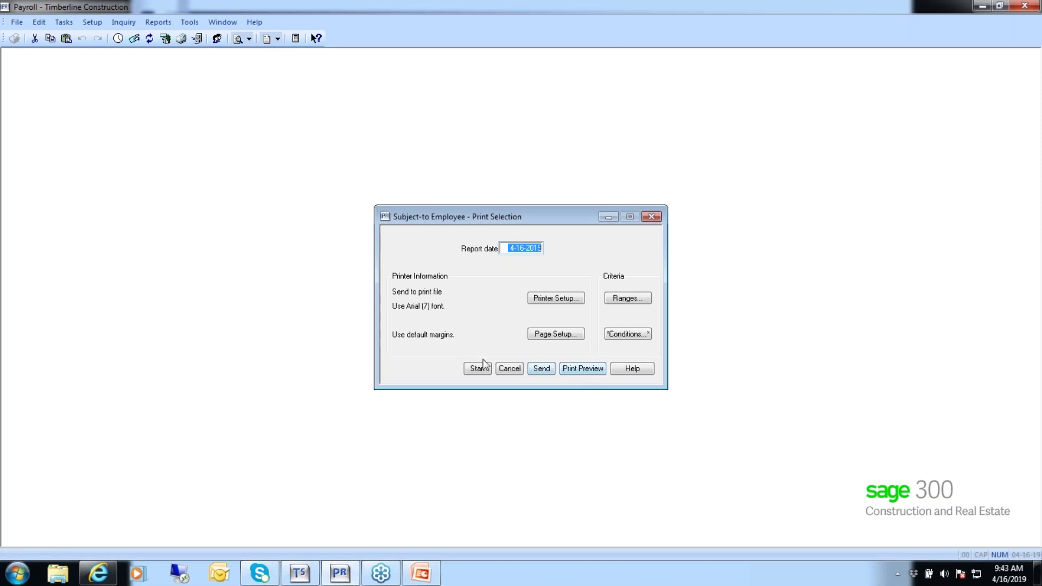
left_click(571, 371)
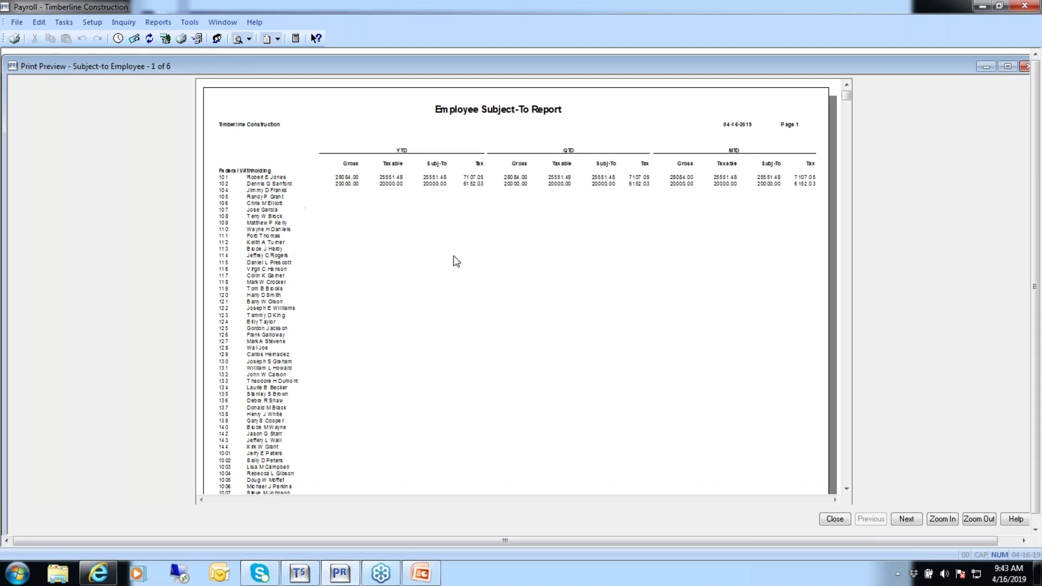
left_click(834, 519)
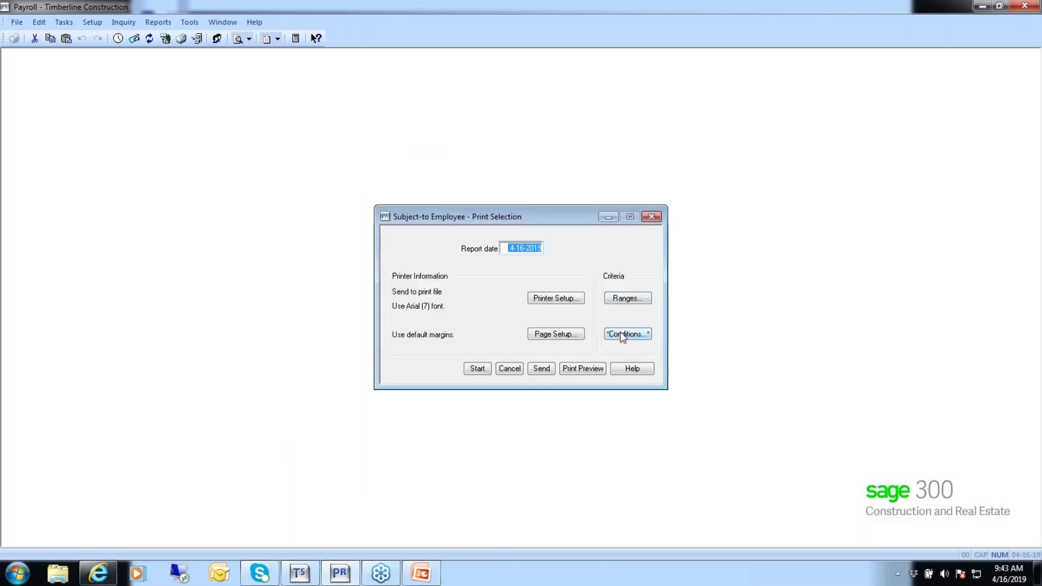
- Limit the Subject-to Employee report to employees 101 and 102 and preview it
left_click(624, 298)
left_click(417, 245)
left_click(415, 244)
left_click(413, 243)
left_click(415, 253)
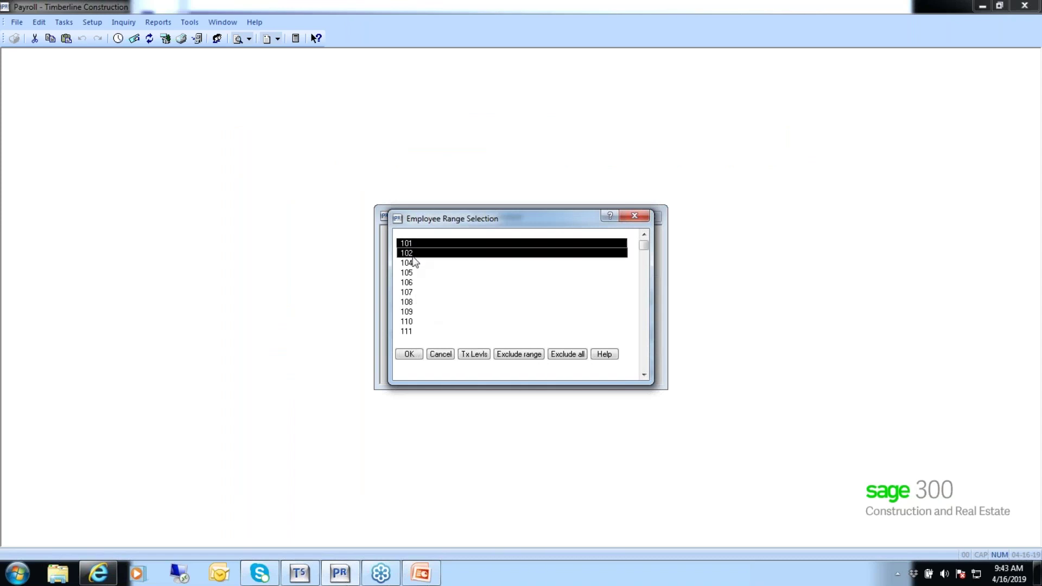
left_click(408, 354)
left_click(578, 371)
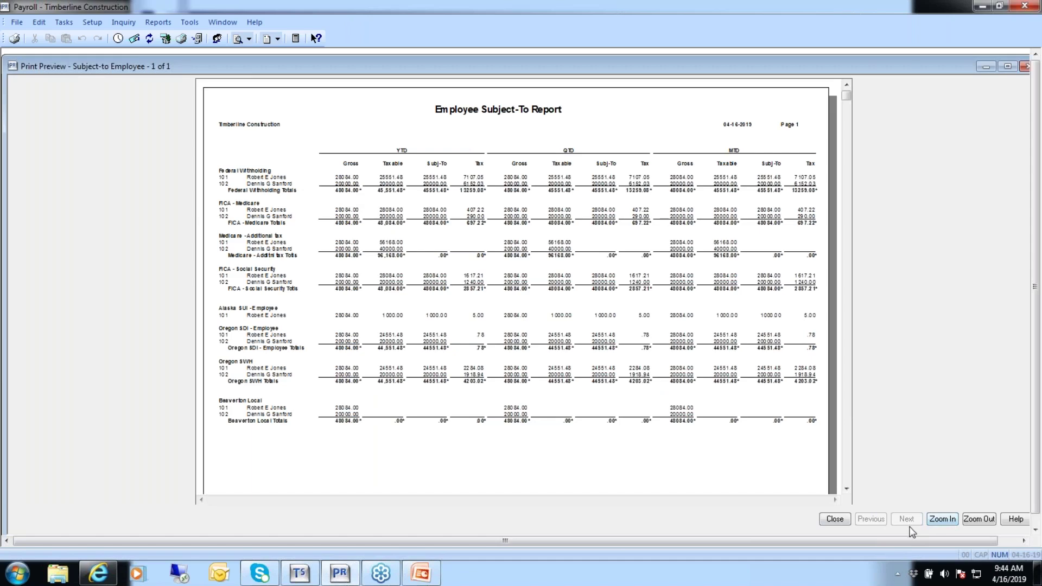
- Enlarge the preview, scan the YTD, QTD and MTD columns, then close it
left_click(941, 519)
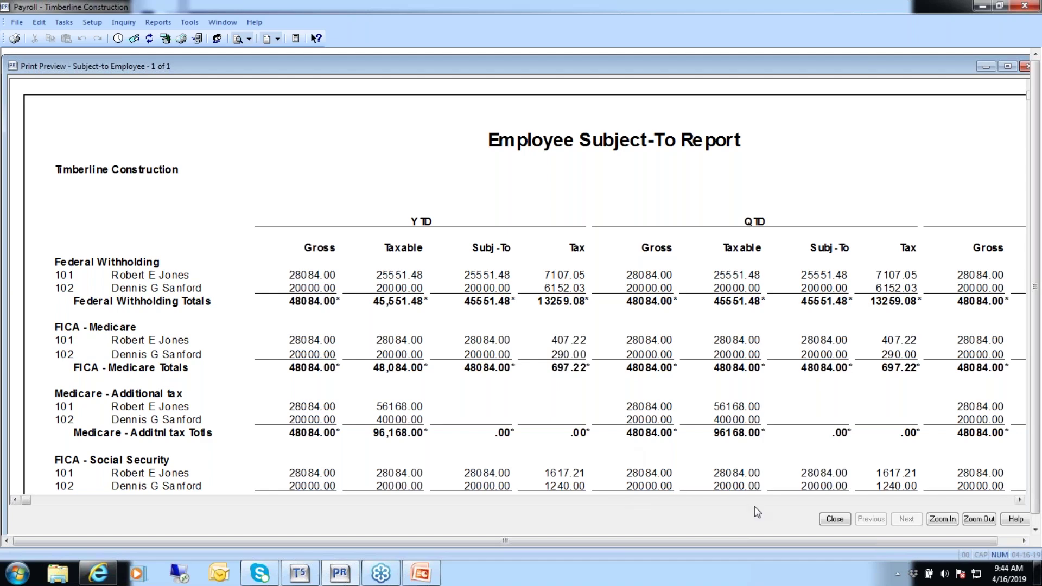
left_click(1019, 500)
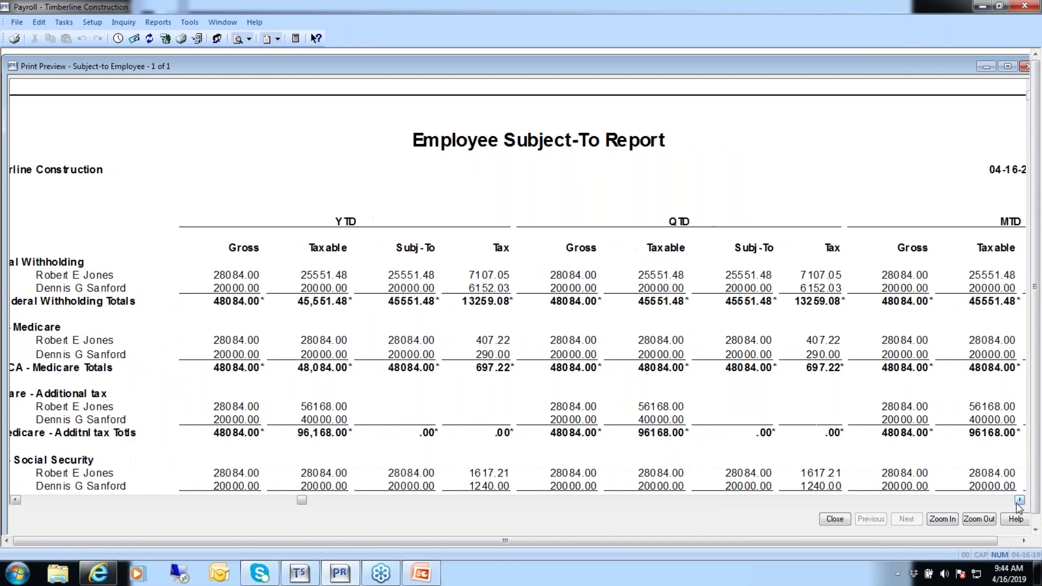
left_click(40, 501)
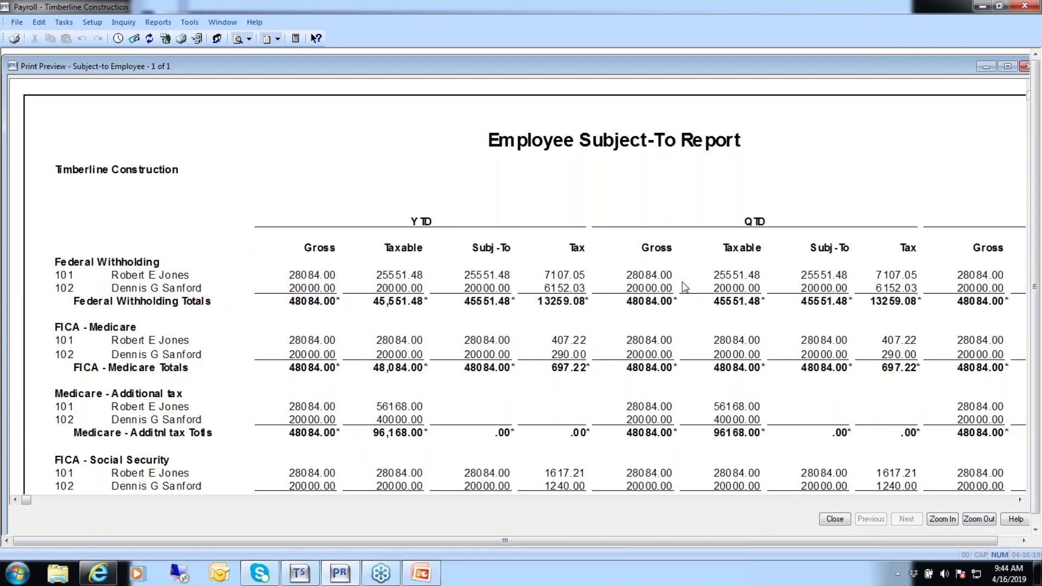
left_click(835, 519)
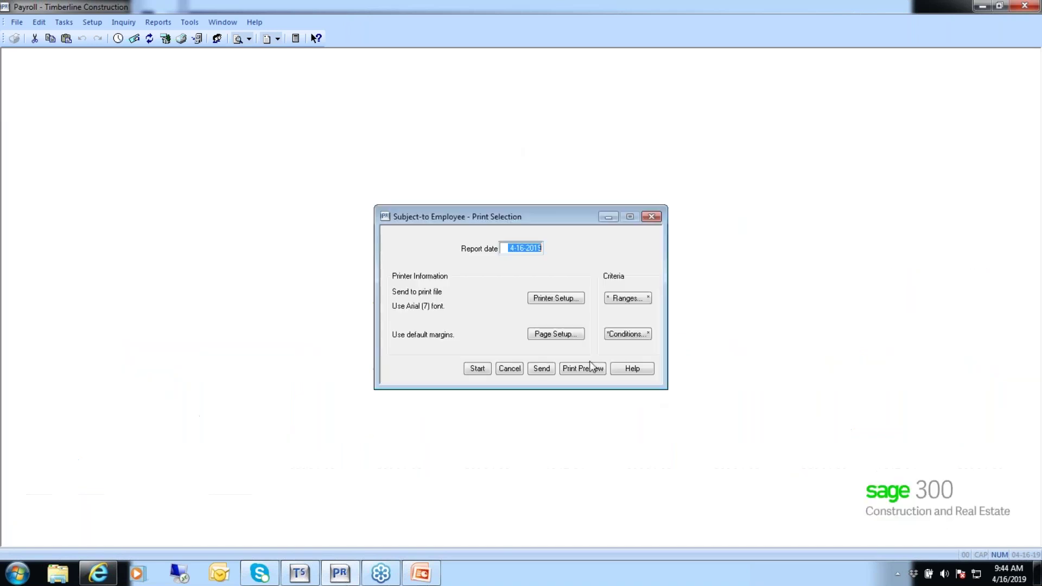
- Preview the Subject-to Employer report for employees 101–102, then close the preview and its settings
left_click(508, 370)
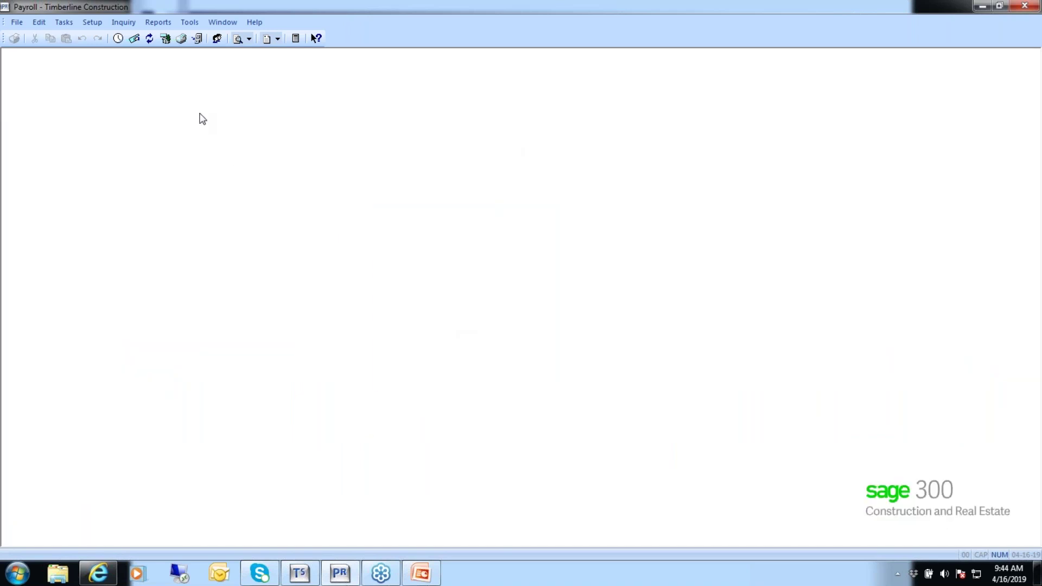
left_click(158, 22)
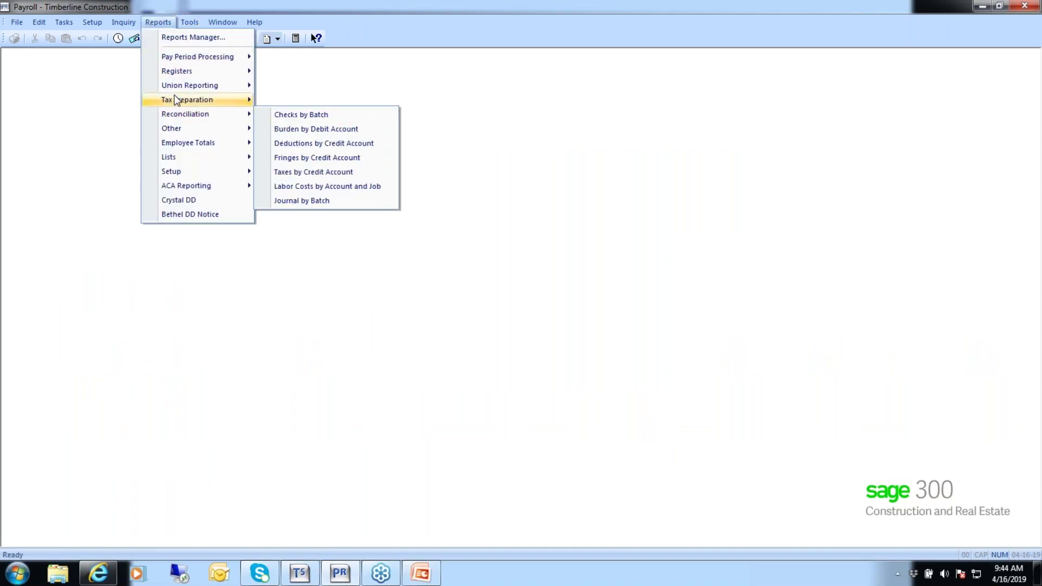
mouse_move(176, 103)
left_click(301, 115)
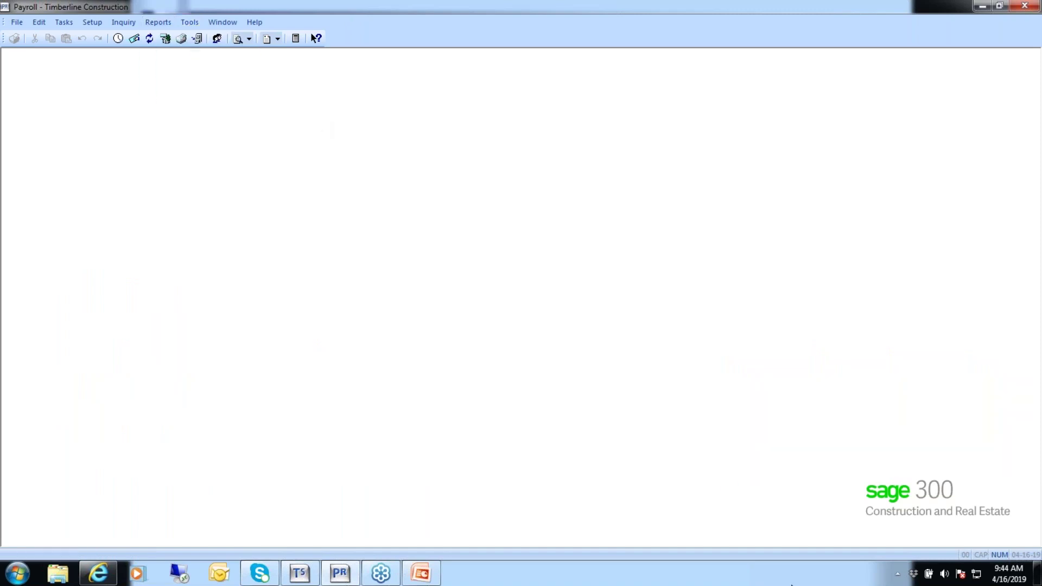
left_click(617, 299)
left_click(411, 244)
left_click(412, 253)
left_click(410, 358)
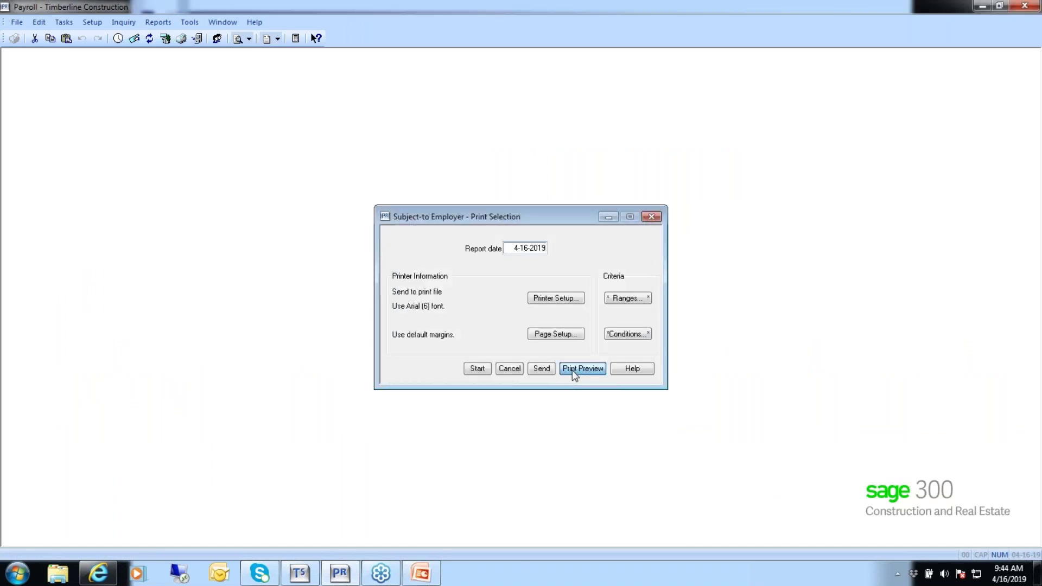
left_click(574, 369)
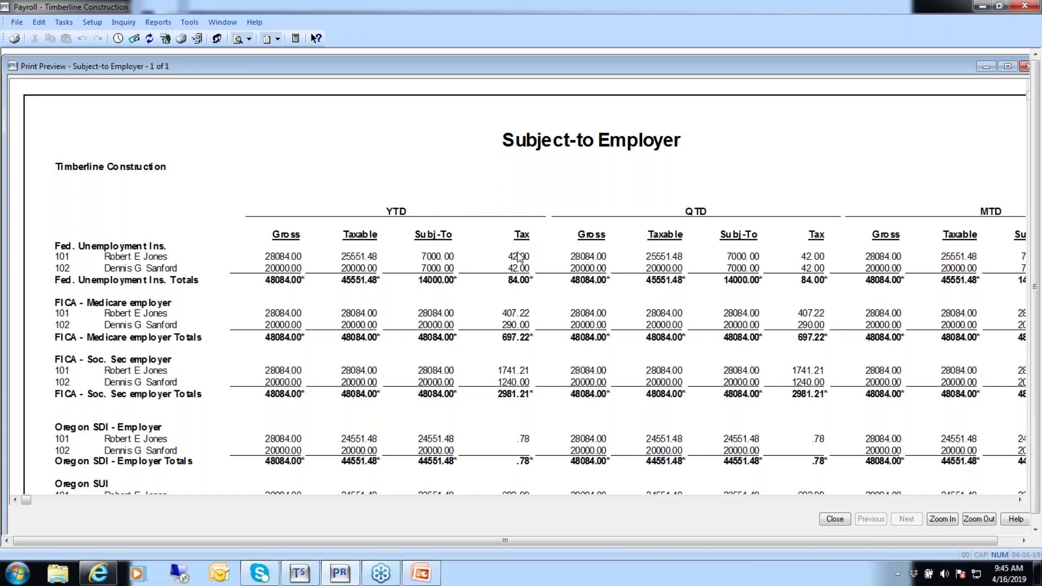
left_click(834, 519)
left_click(506, 370)
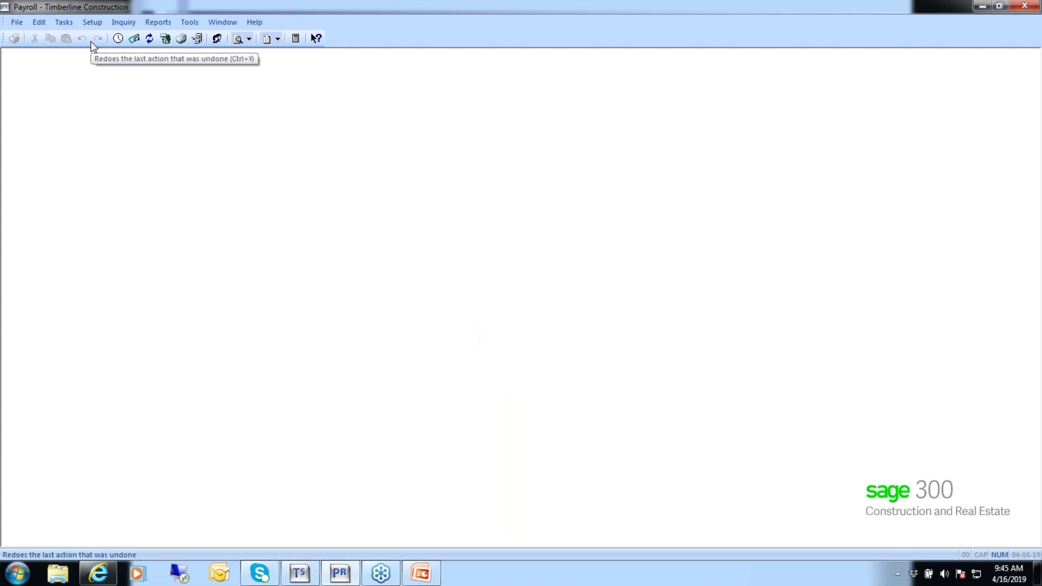
- Preview the Prior Per Subject-to Employee report for employees 101–102, scroll across it, then close it
left_click(153, 25)
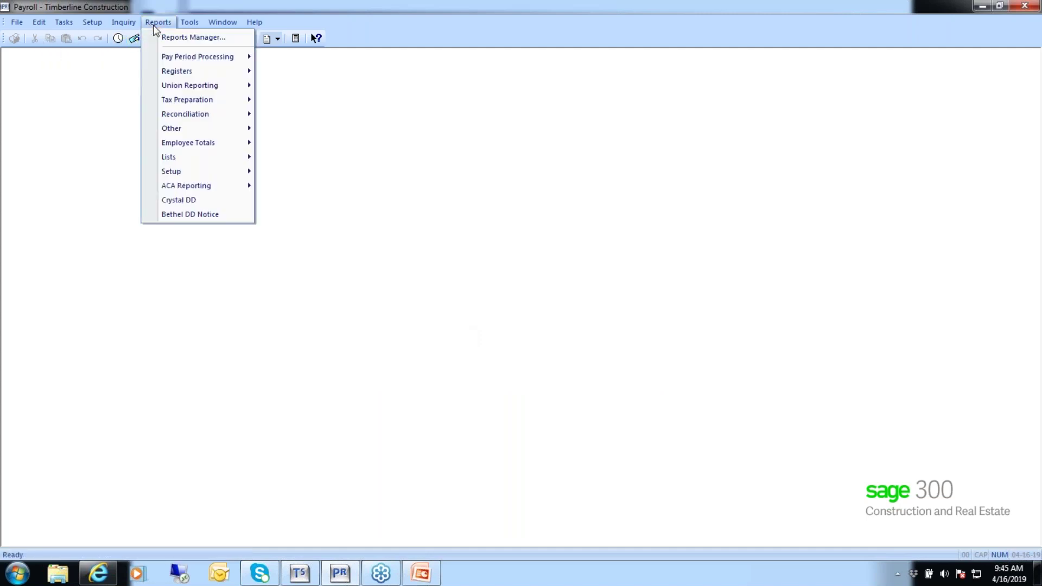
mouse_move(170, 102)
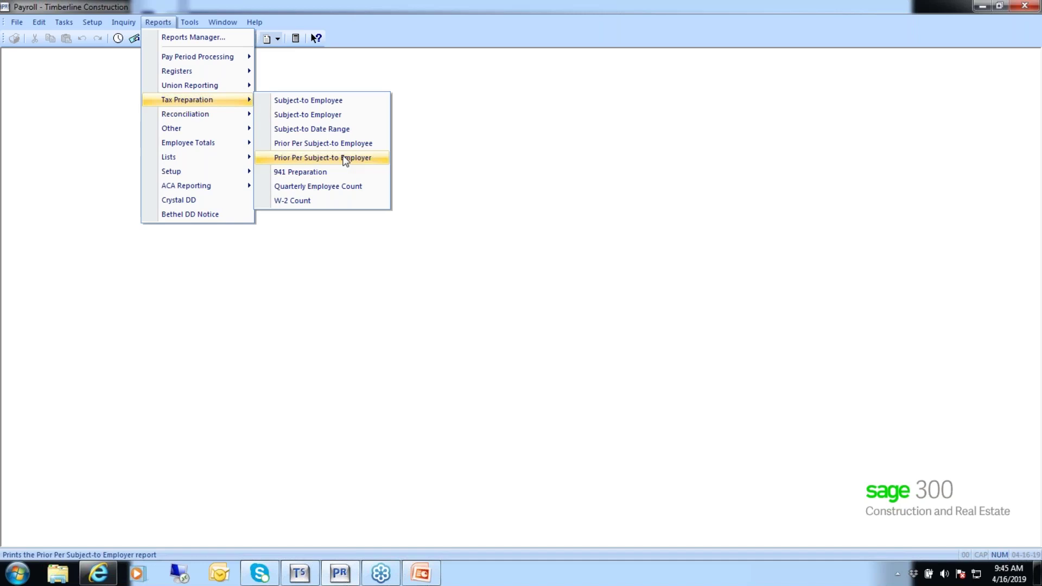
left_click(343, 144)
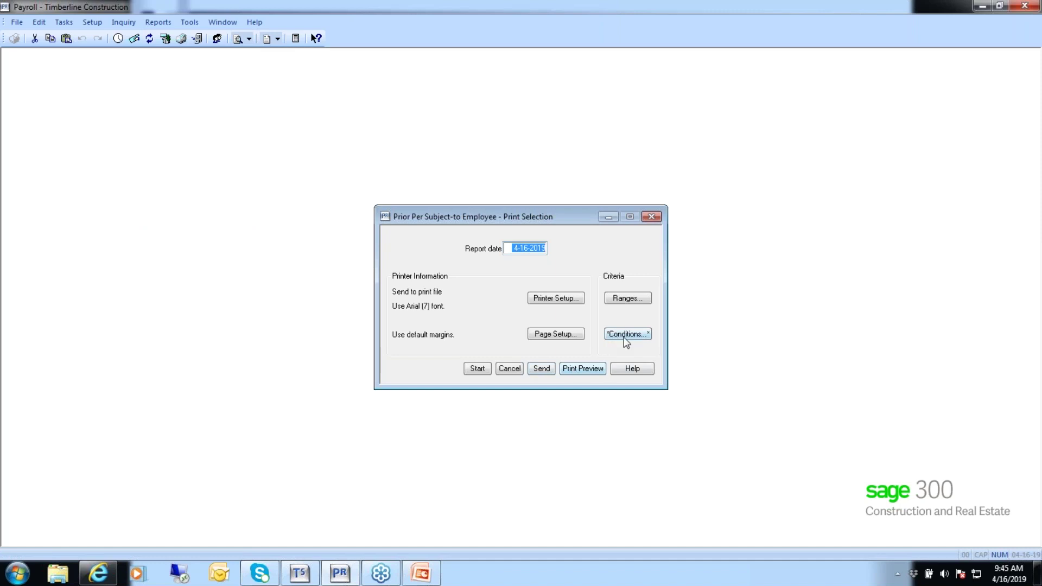
left_click(627, 297)
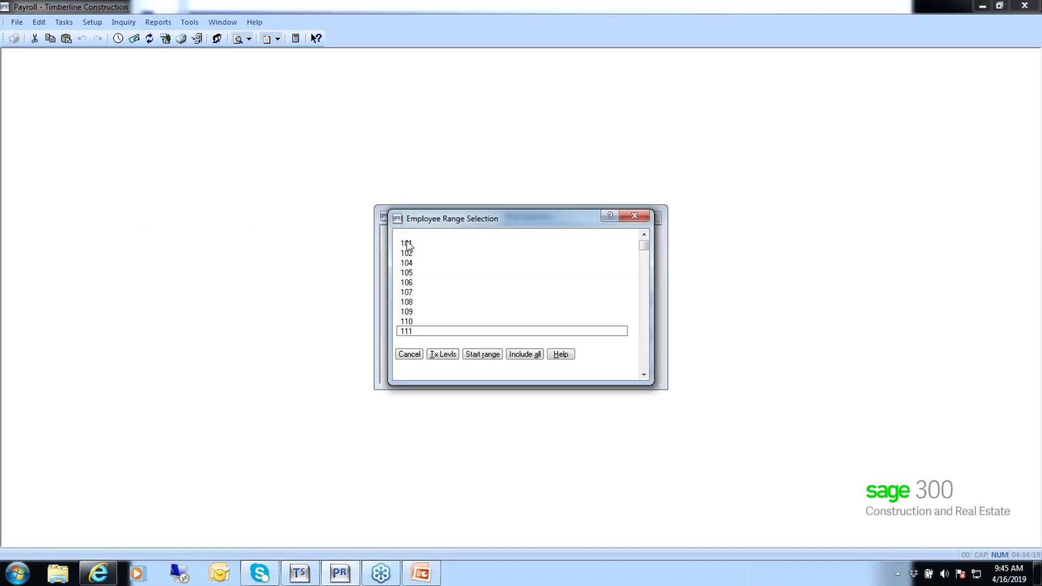
left_click(409, 253)
left_click(411, 353)
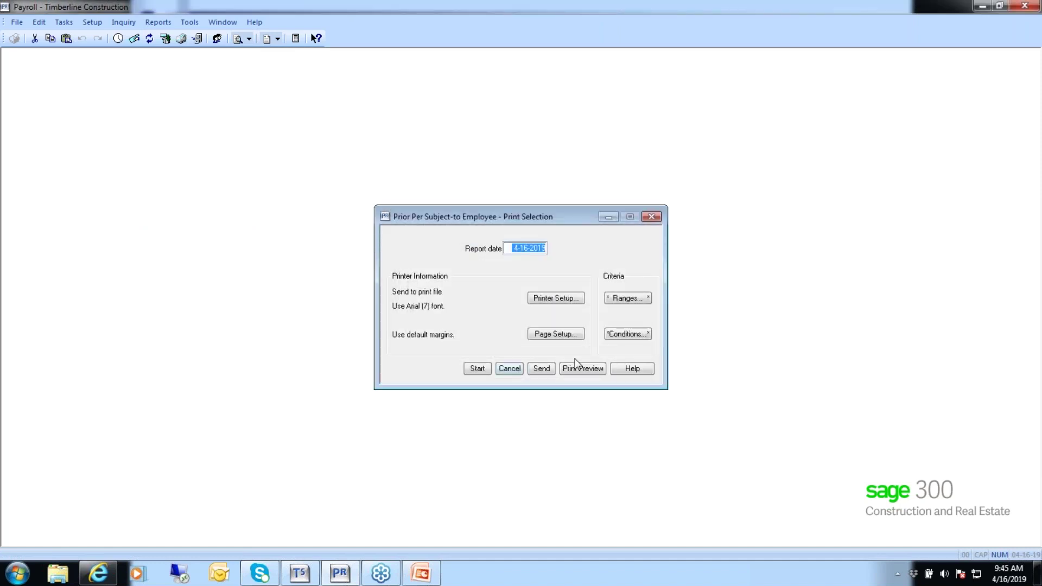
left_click(575, 368)
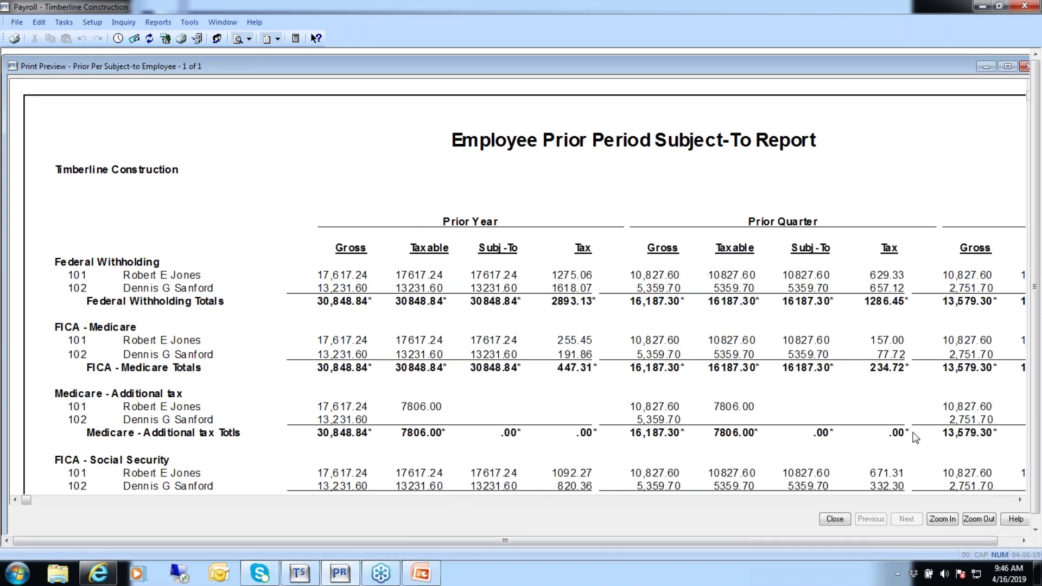
left_click(1019, 499)
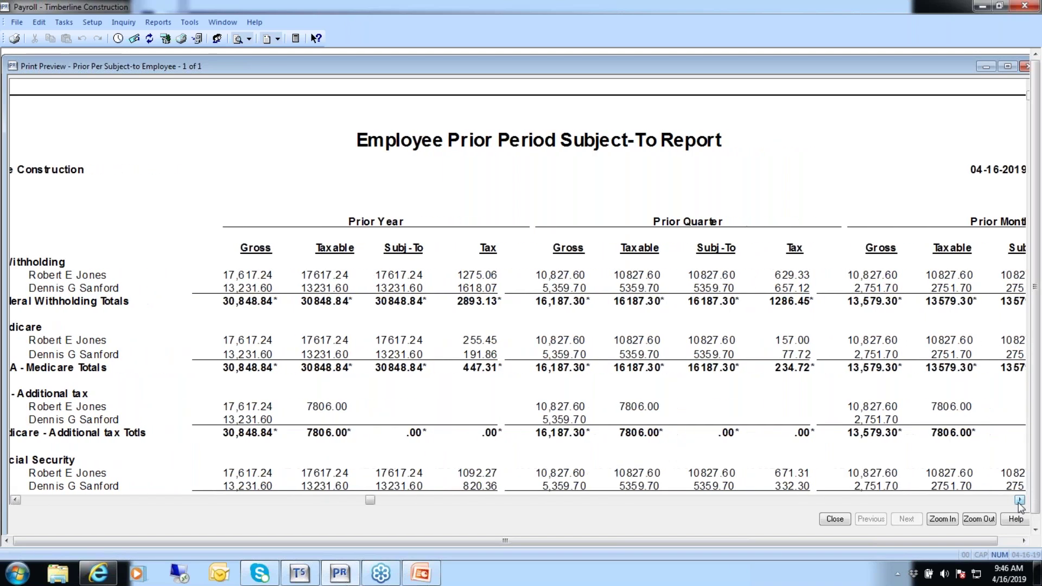
left_click(1020, 499)
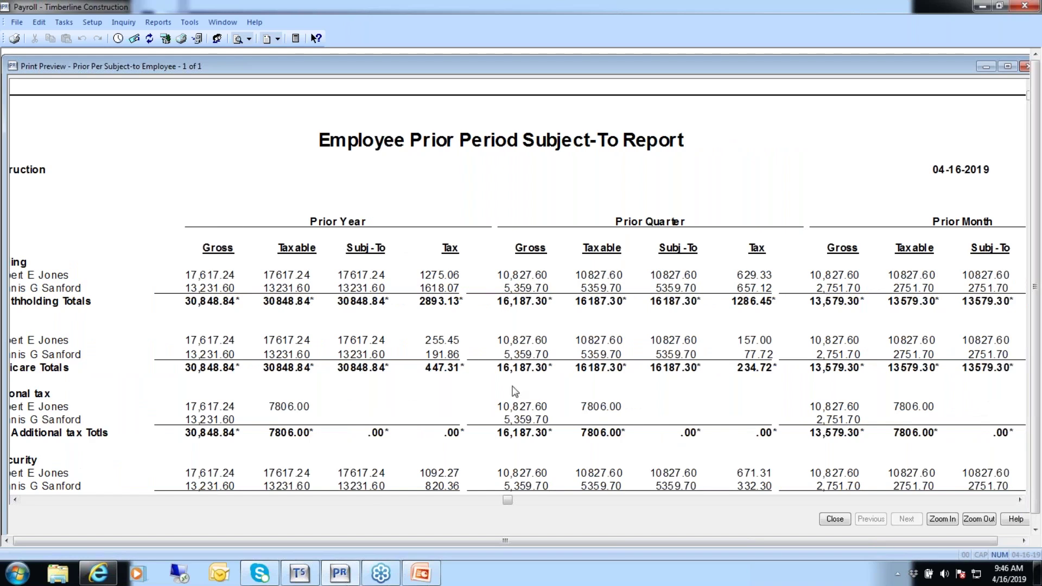
left_click(834, 519)
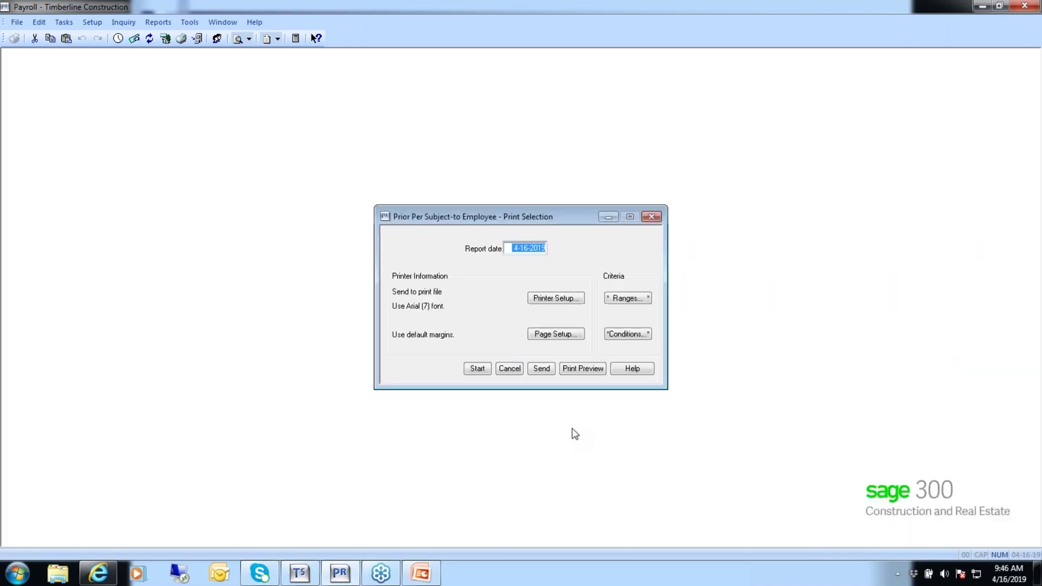
left_click(509, 368)
- Start the Subject-to Date Range report using current PR Transactions data
left_click(158, 22)
mouse_move(178, 76)
mouse_move(187, 101)
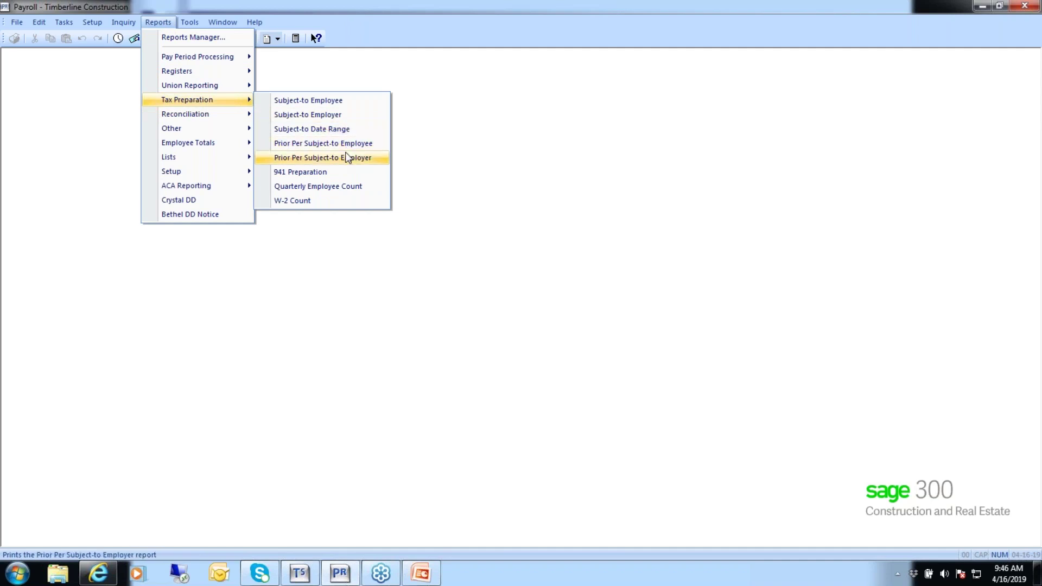
left_click(293, 129)
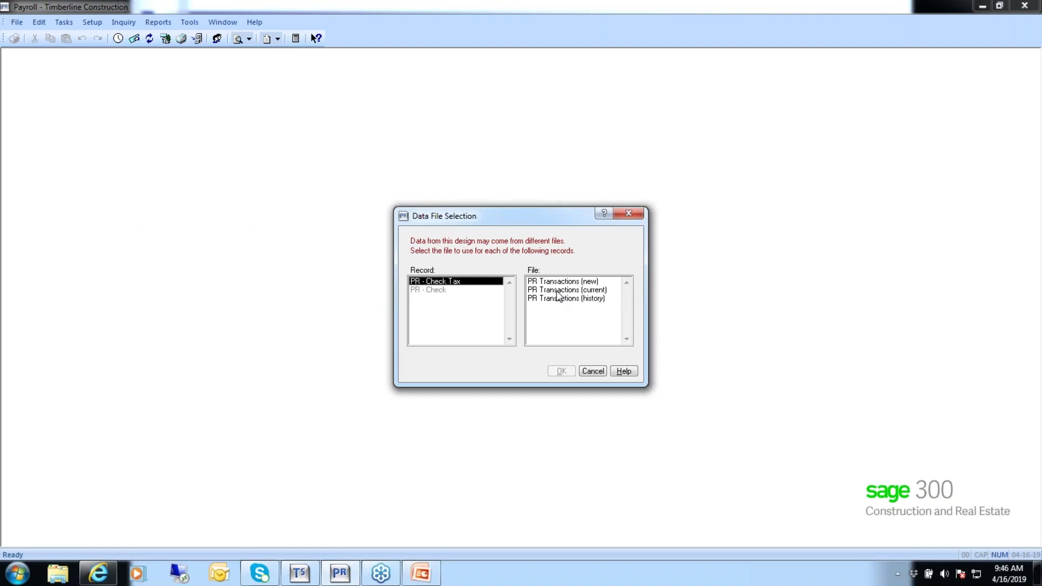
left_click(558, 291)
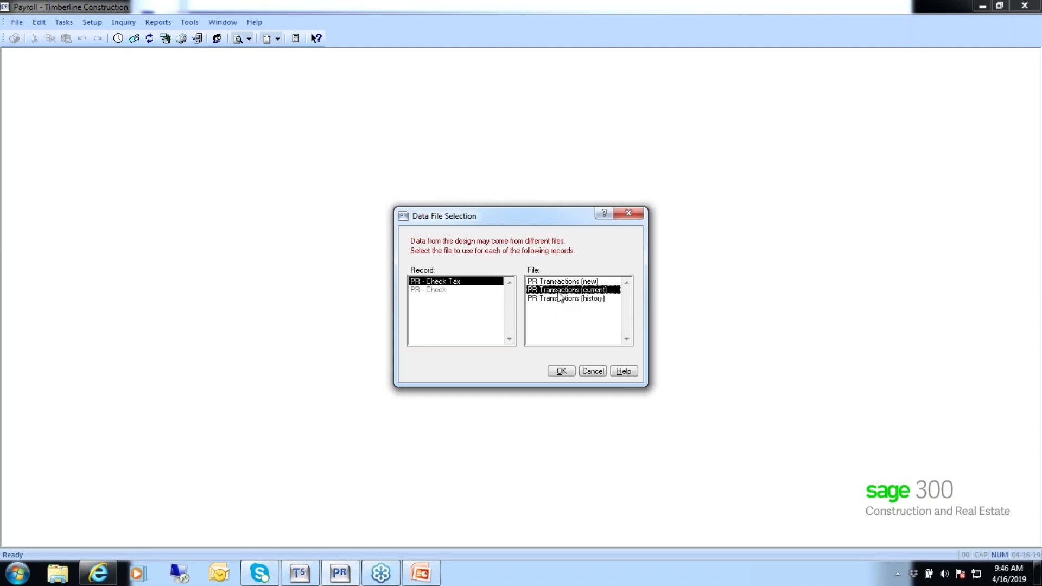
left_click(559, 372)
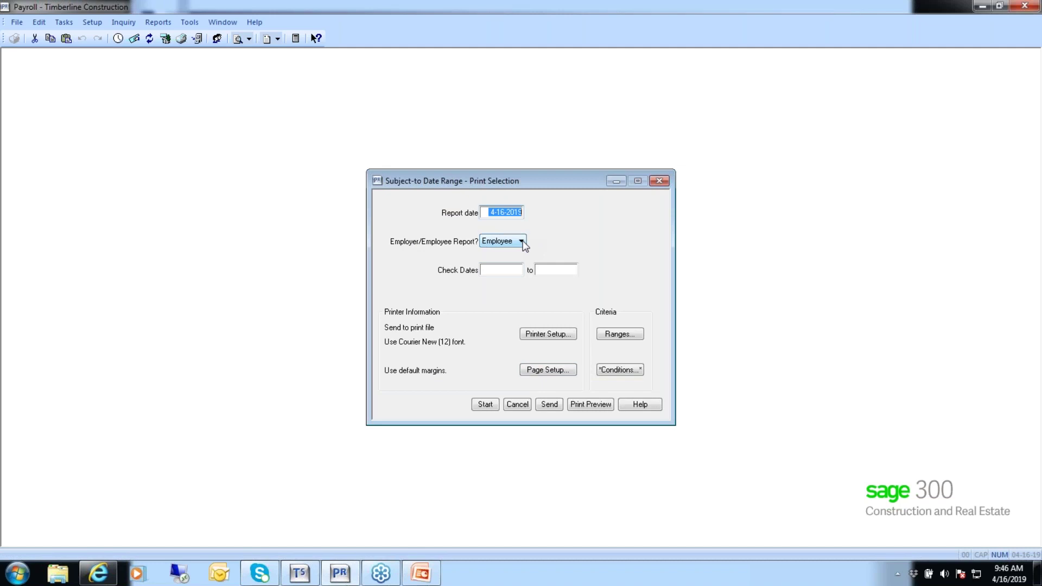
- Set the check date range to 01-01-2019 through 03-31-2019
left_click(517, 269)
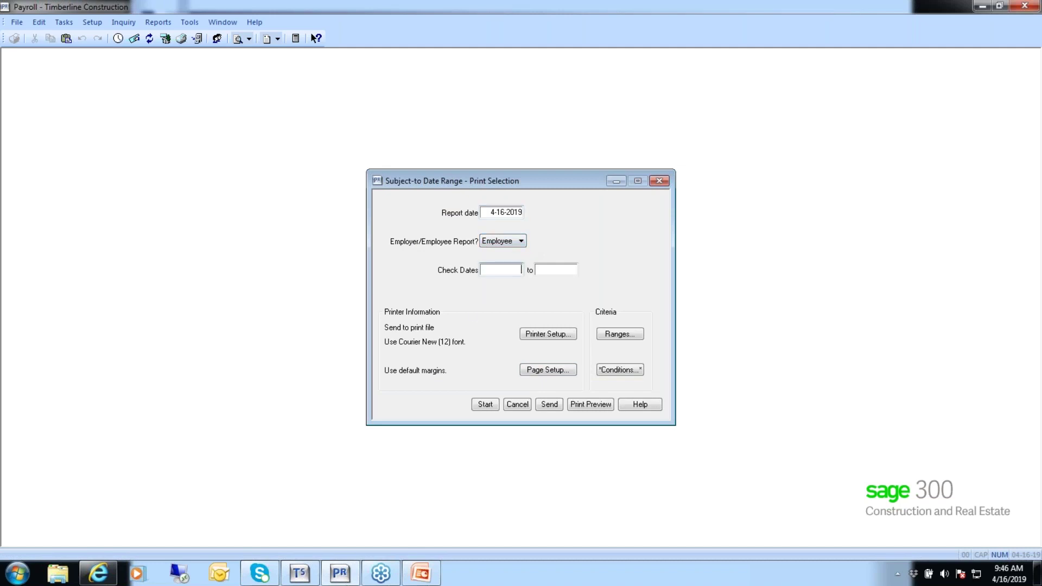
type("010119")
key("Tab")
type("033")
type("12019")
key("Tab")
- Start the employee range at 101, preview the report zoomed out, then close it
left_click(612, 338)
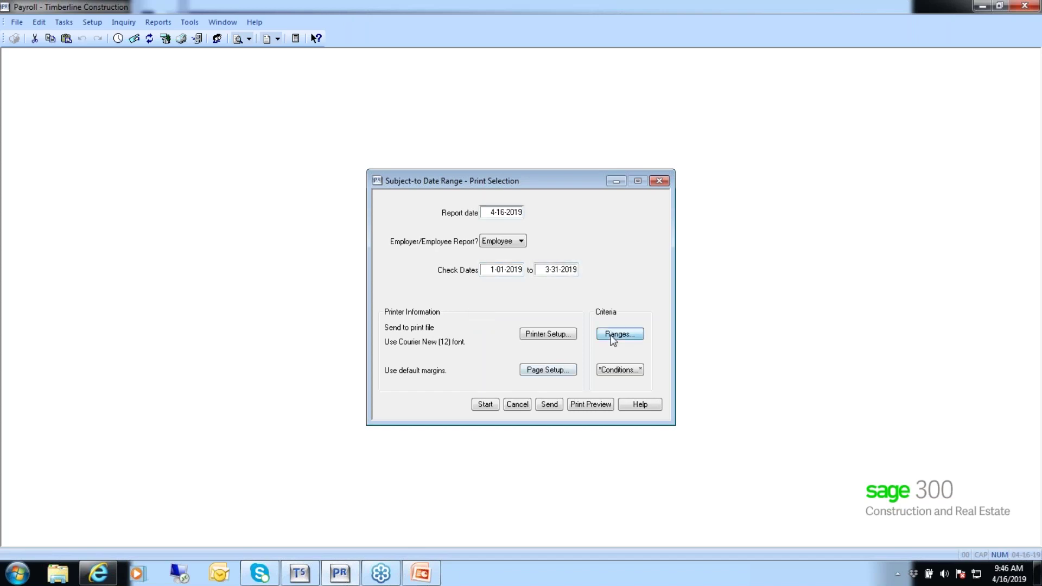
left_click(408, 244)
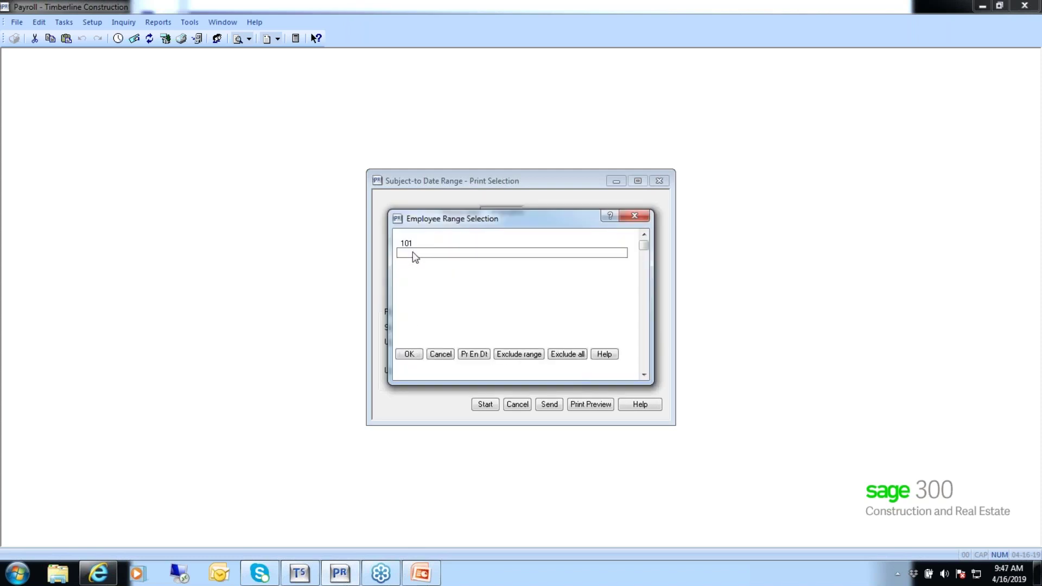
left_click(409, 357)
left_click(582, 406)
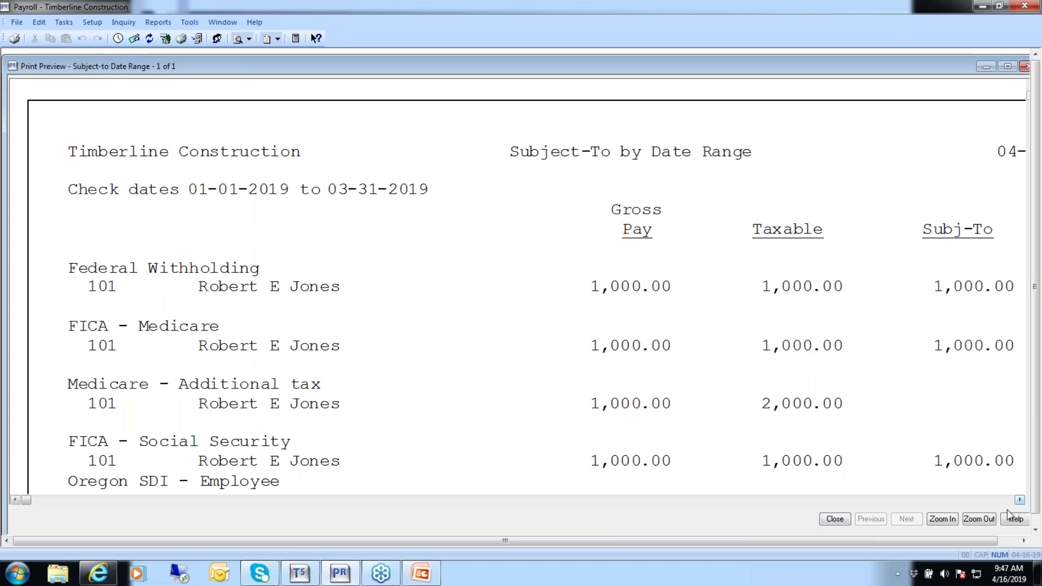
left_click(978, 519)
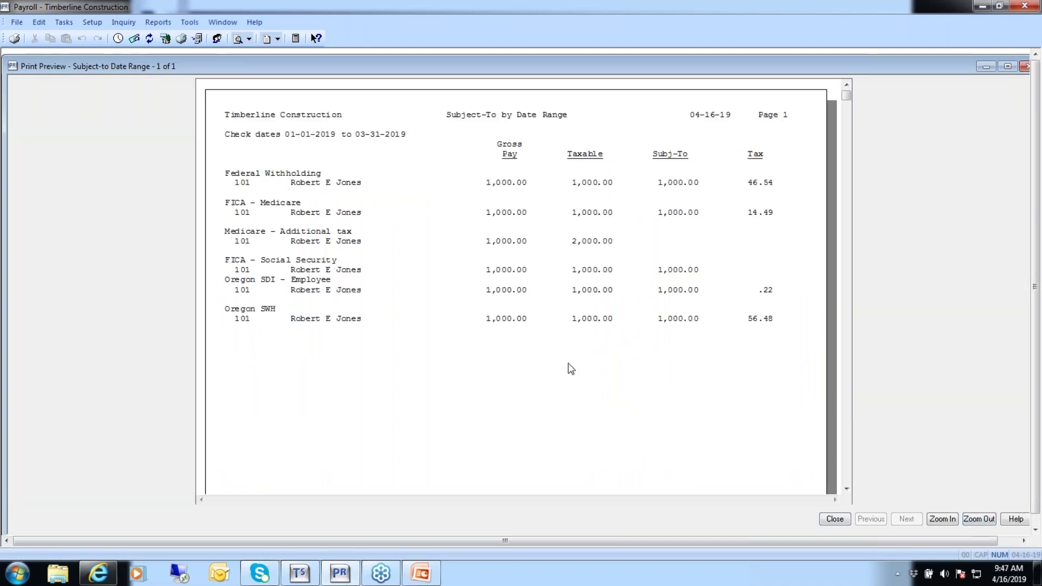
left_click(834, 519)
left_click(514, 406)
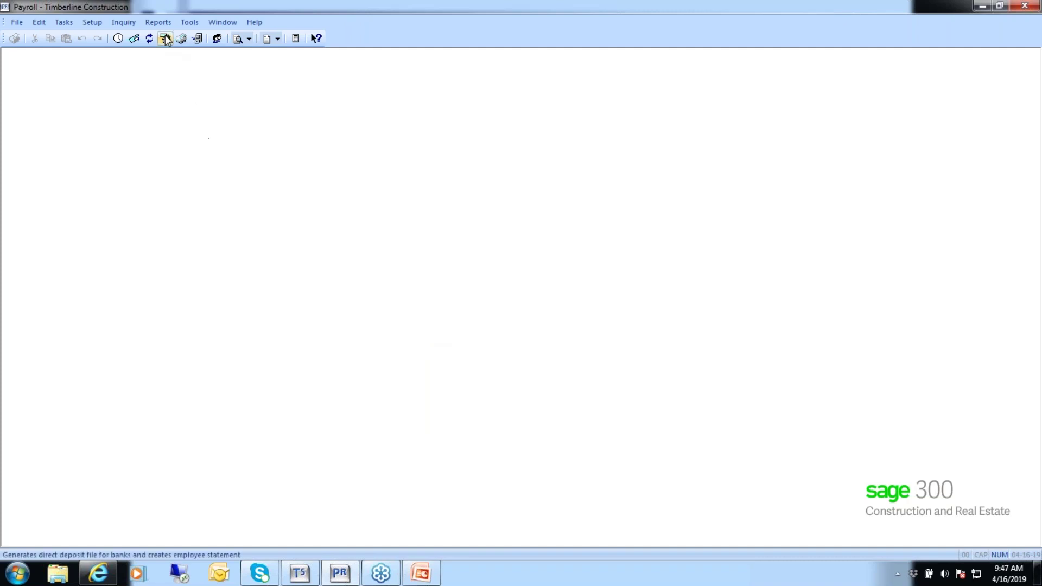
- Open the blank Deduction Setup window from the Setup menu
left_click(155, 24)
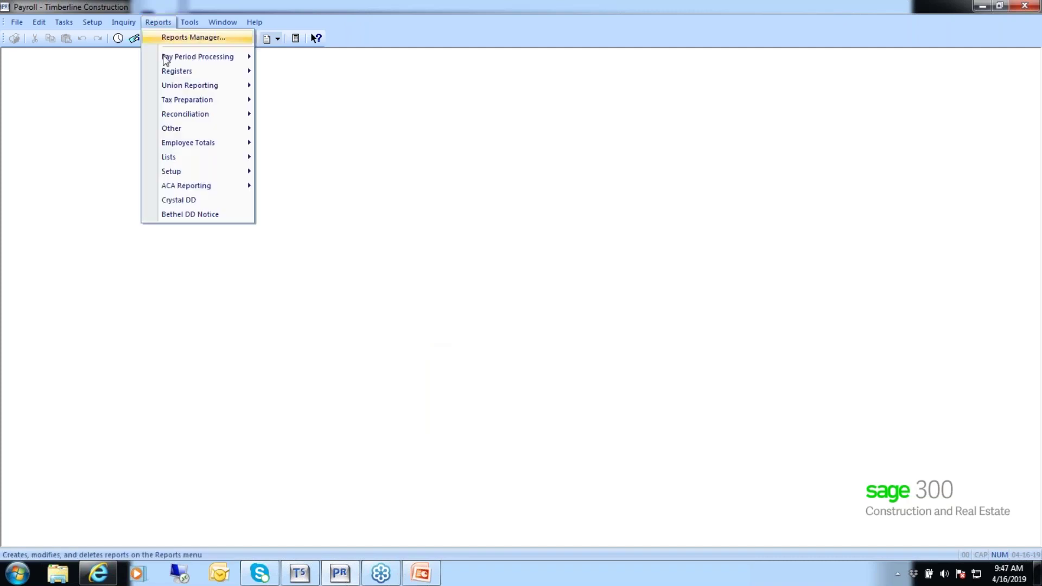
mouse_move(171, 103)
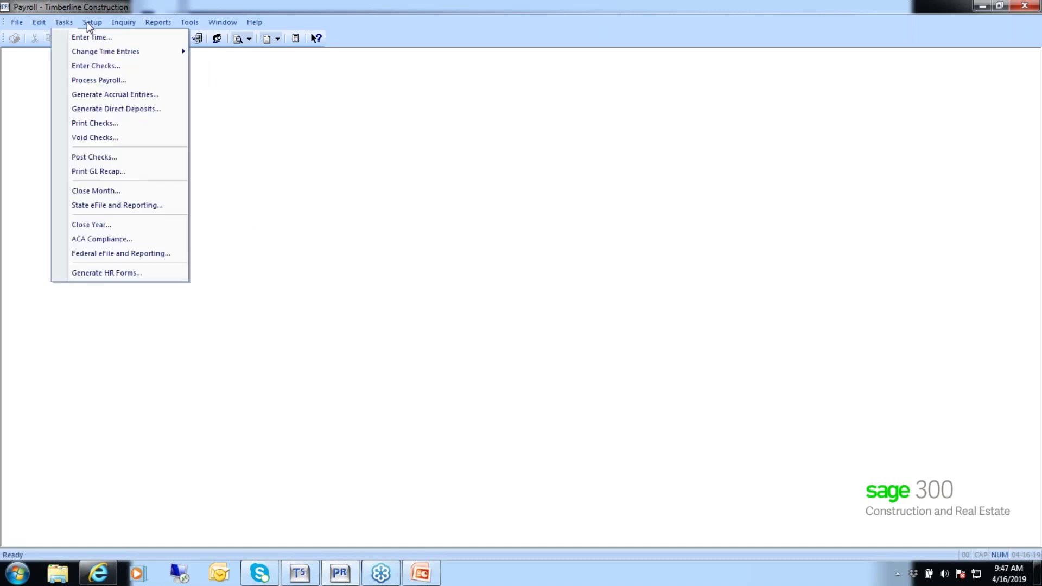
mouse_move(100, 28)
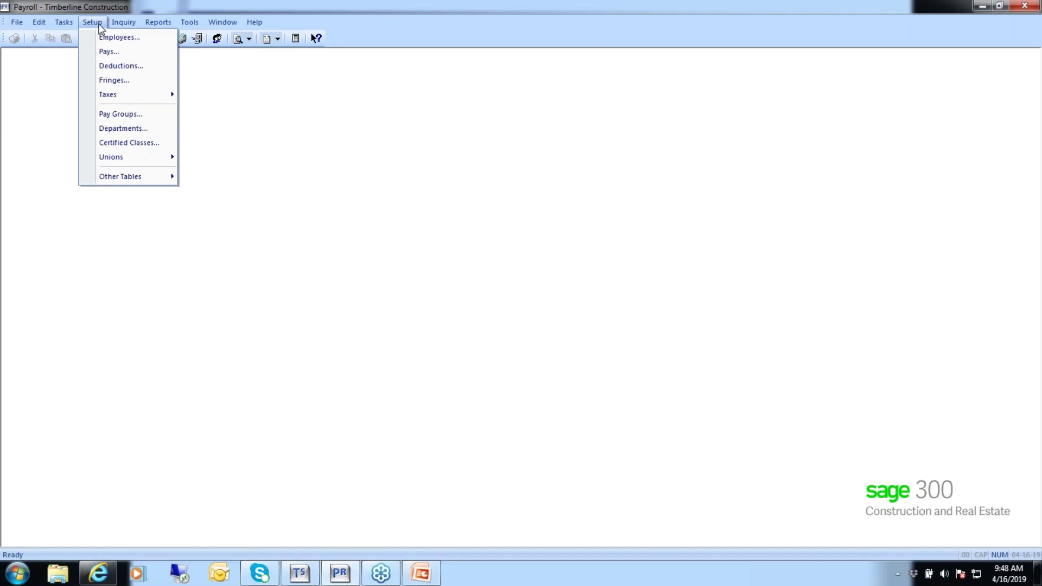
left_click(124, 71)
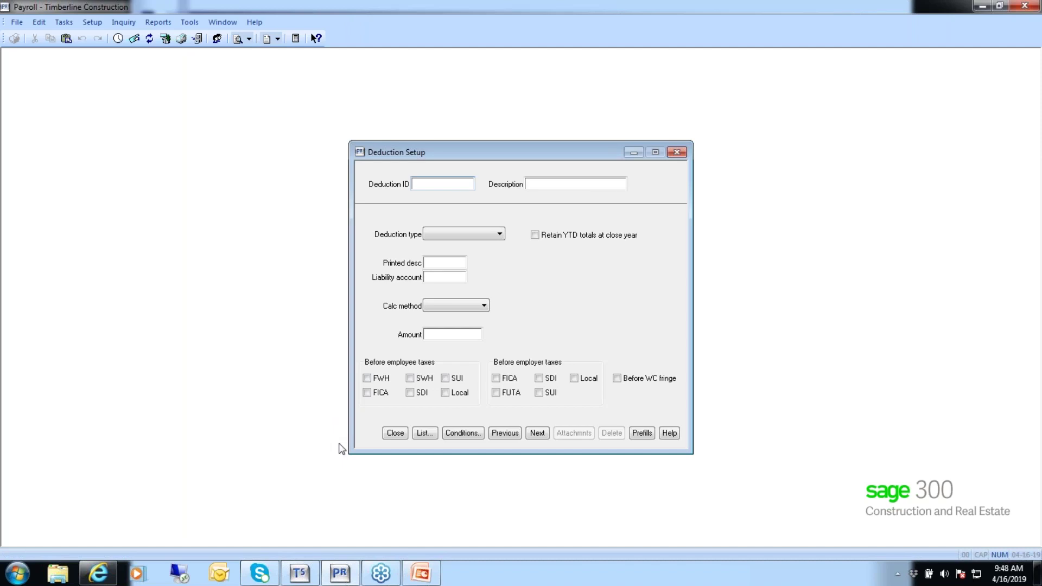
- Load the 401K deduction (Gross pay, liability account 2305), then cancel and close without saving
left_click(424, 432)
double_click(443, 260)
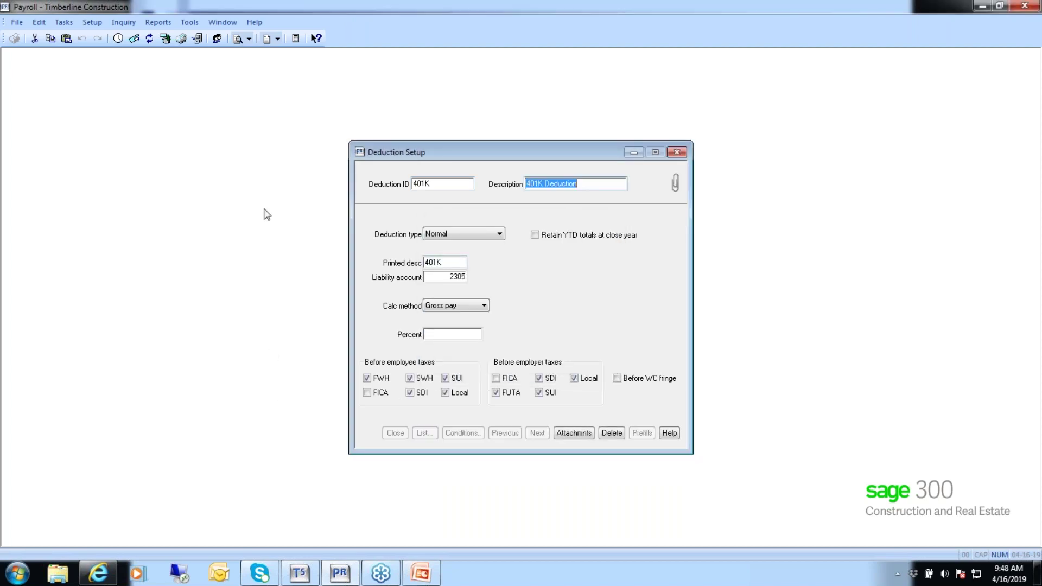
key("Tab")
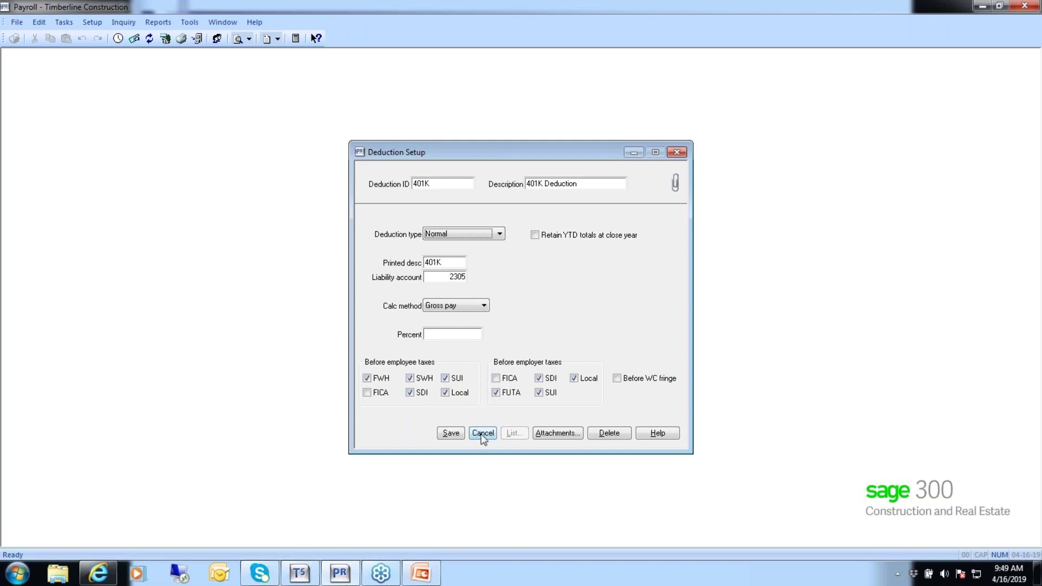
left_click(450, 433)
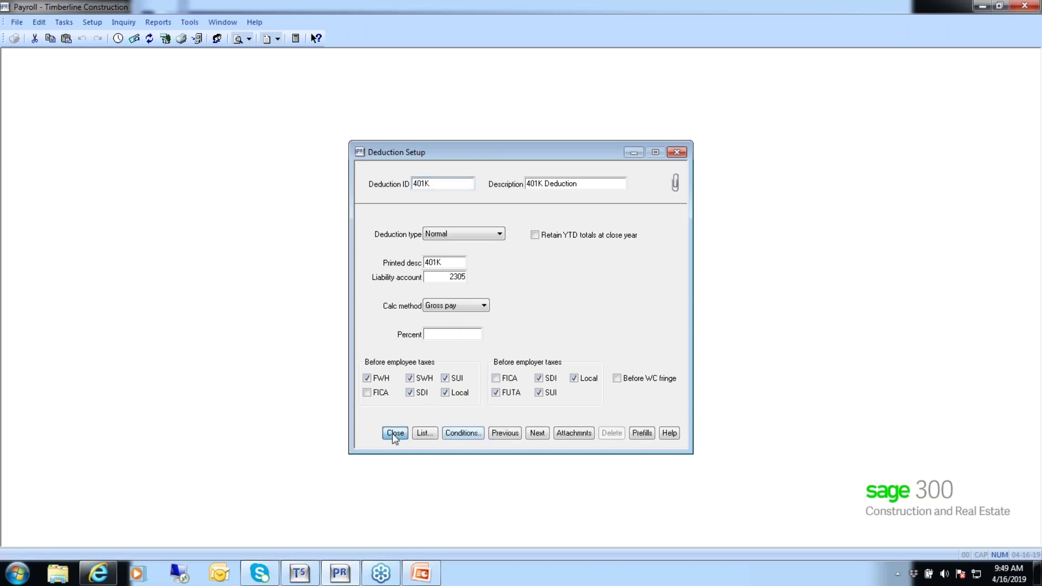
left_click(395, 433)
left_click(93, 22)
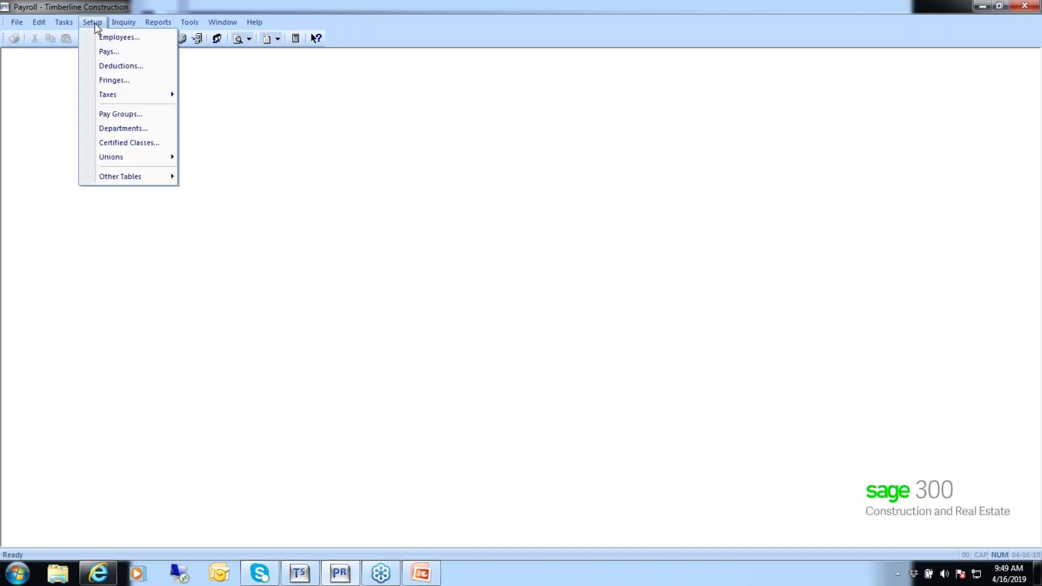
left_click(107, 52)
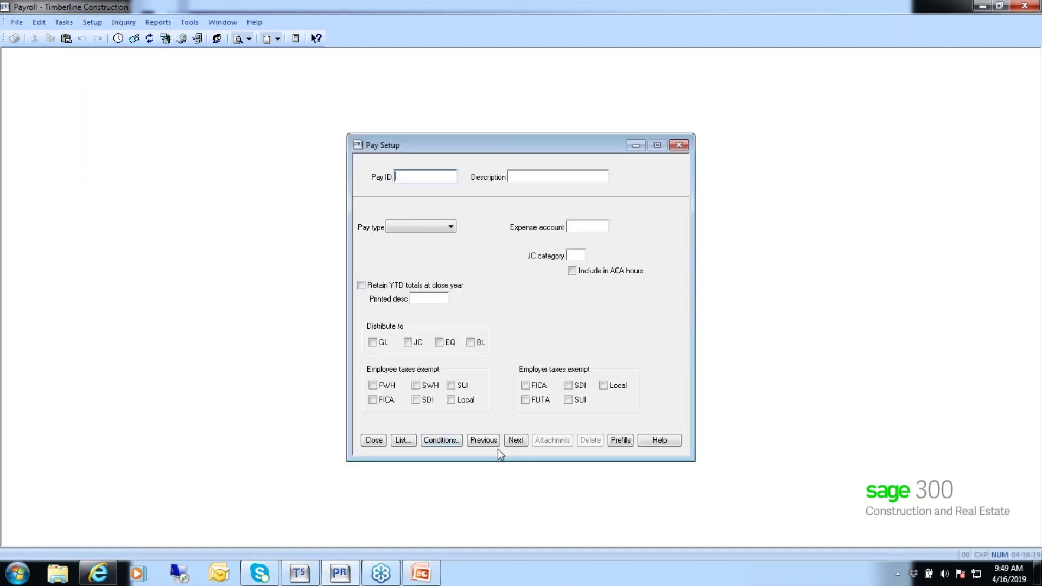
left_click(510, 442)
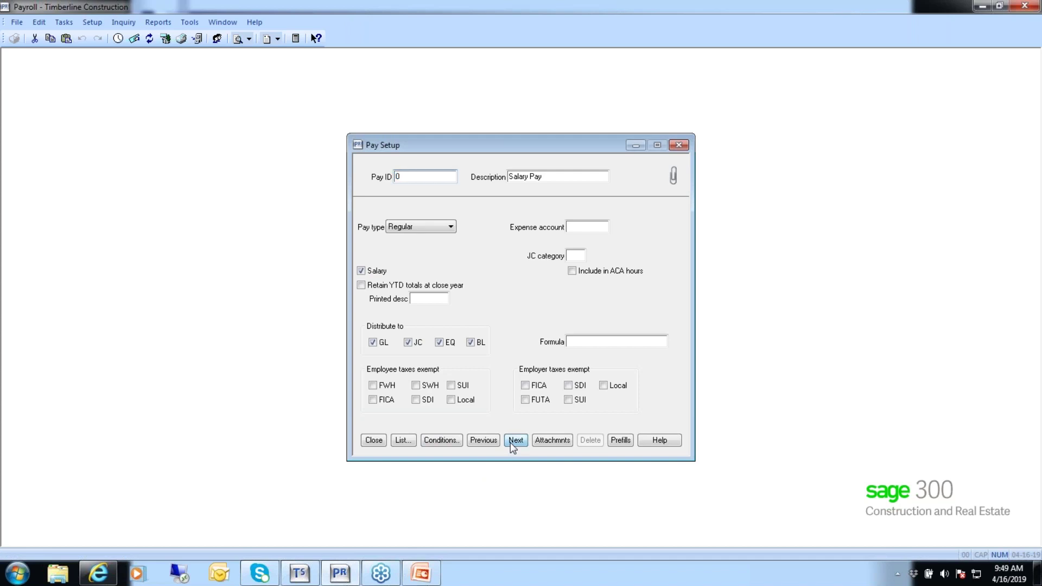
left_click(510, 441)
left_click(510, 442)
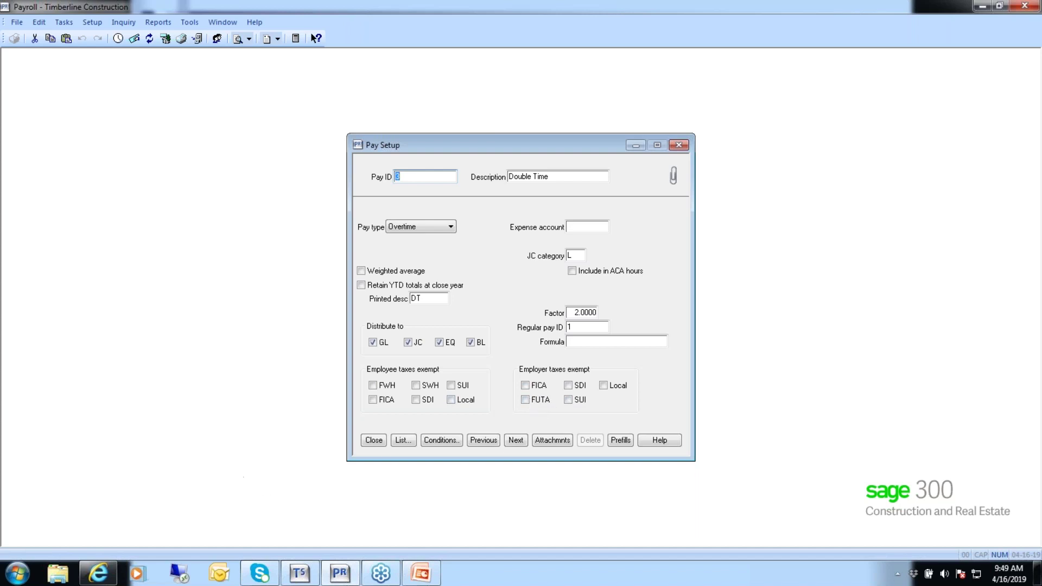
left_click(372, 441)
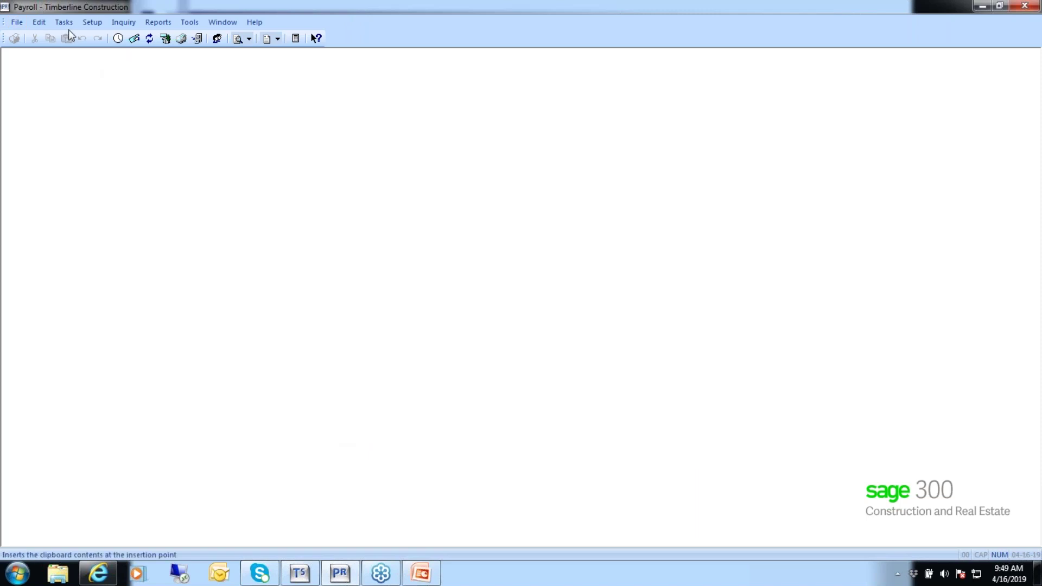
- Open Employee Setup and load employee 101
left_click(93, 23)
left_click(216, 106)
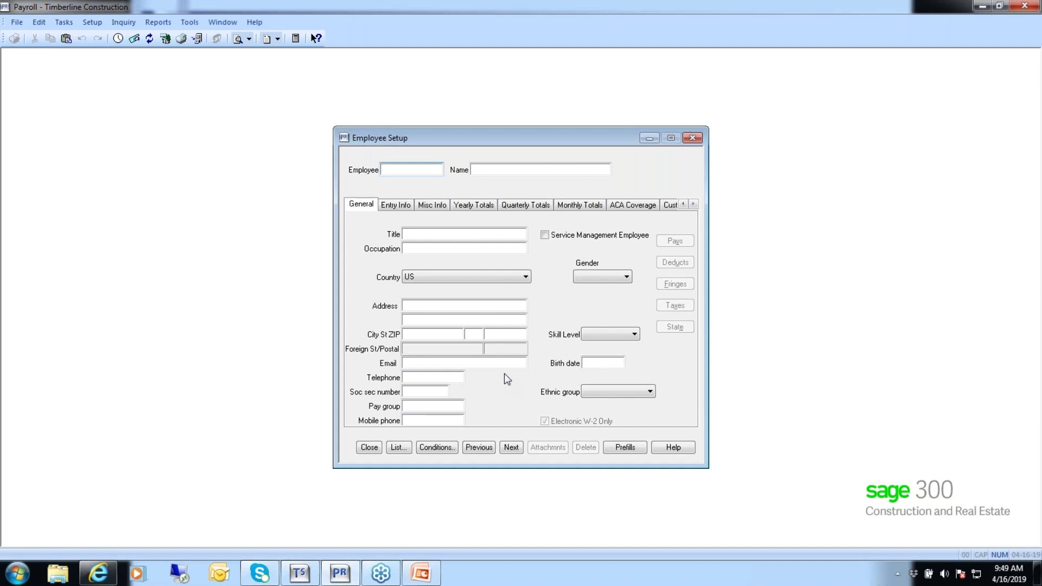
type("101")
key("Tab")
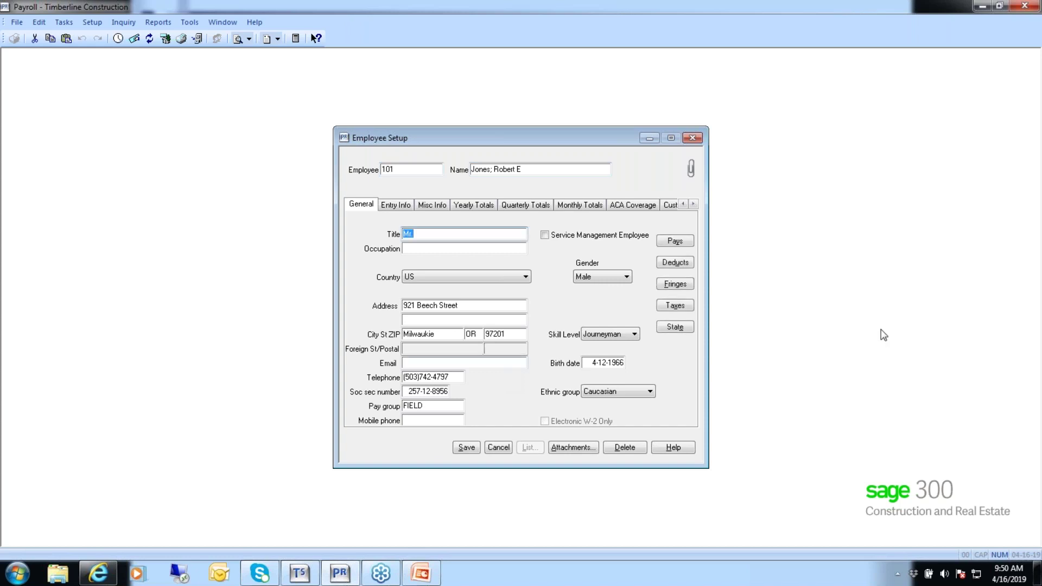
- Show employee 101's taxes and bring up the FWH adjustment method choices
left_click(675, 307)
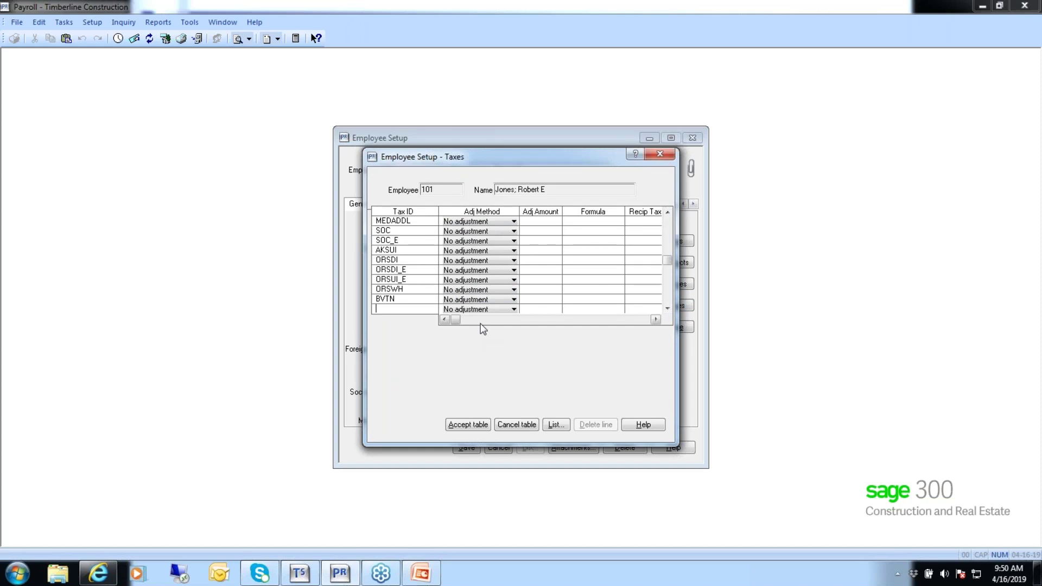
key("Up")
key("Up")
key("Up")
key("Up")
key("Up")
key("Up")
key("Up")
key("Up")
key("Up")
key("Up")
key("Up")
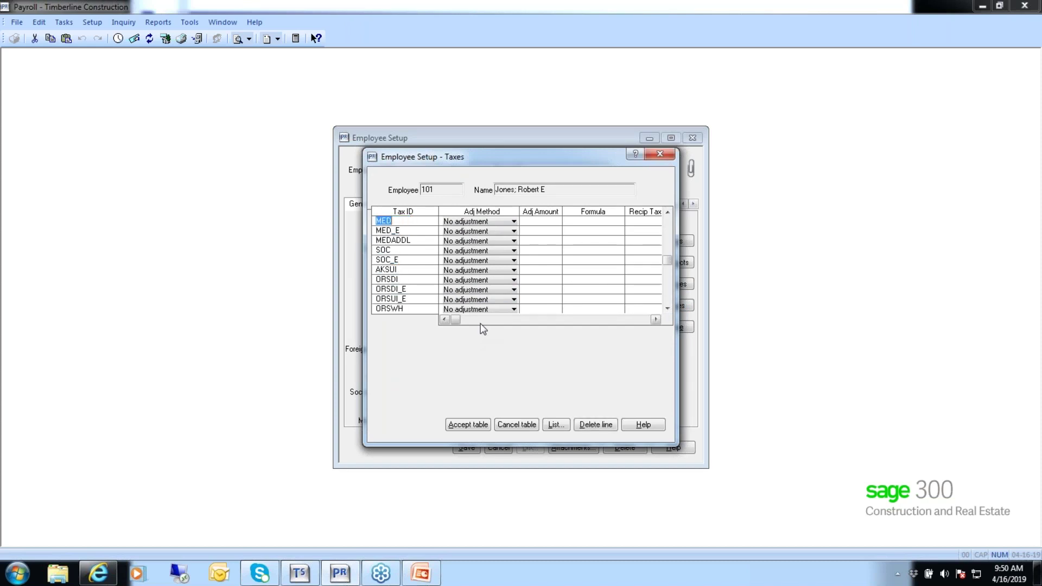
key("Up")
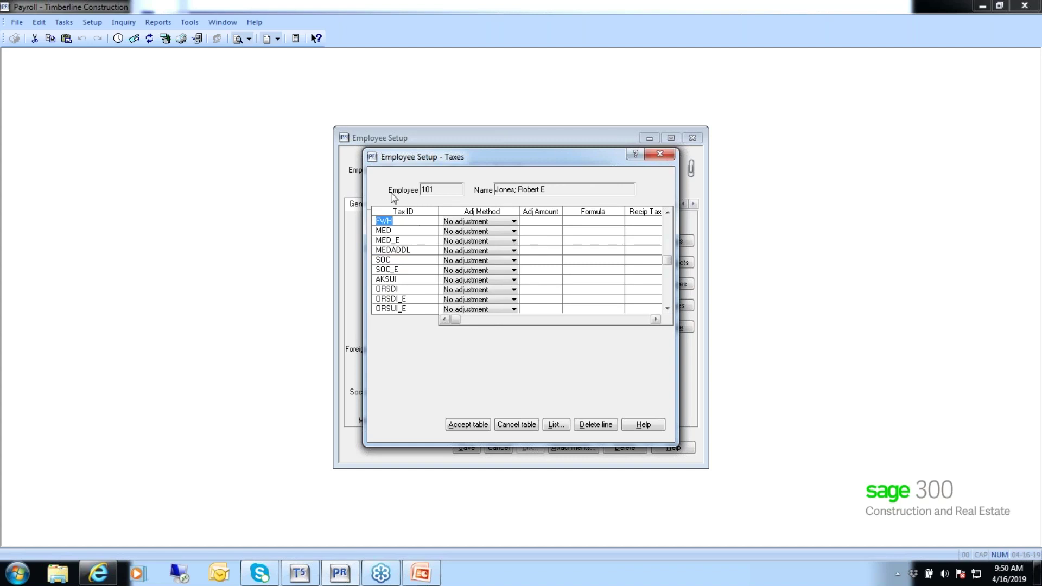
left_click(513, 221)
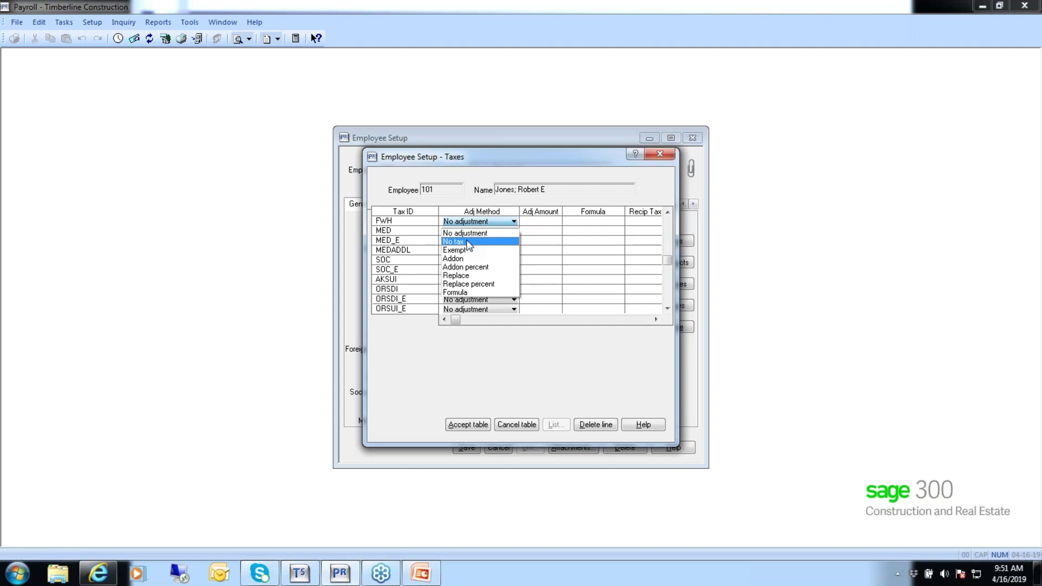
- Try Exempt and No tax as FWH adjustment methods and review the No tax explanation
left_click(463, 252)
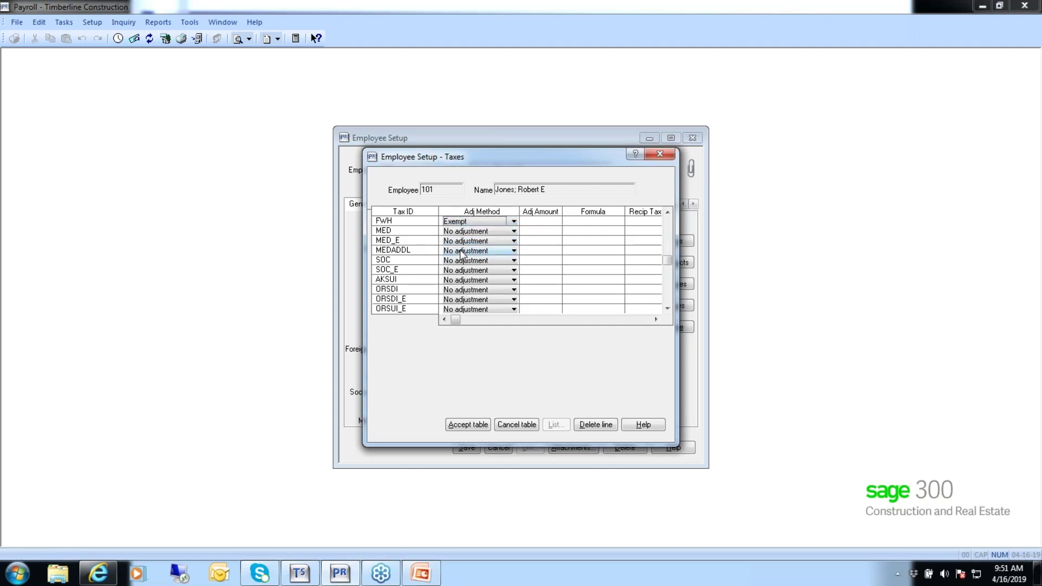
left_click(514, 222)
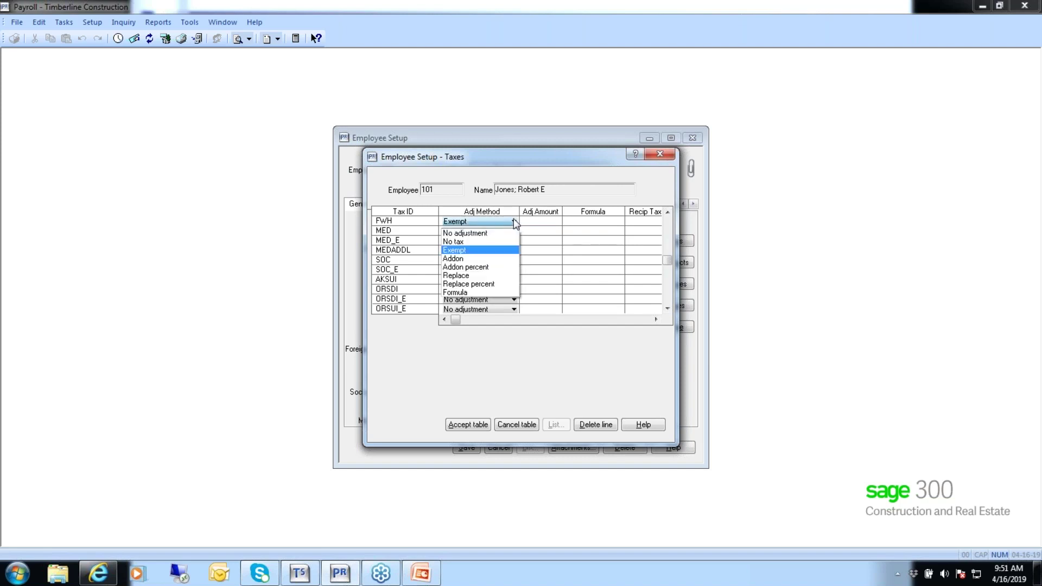
left_click(460, 242)
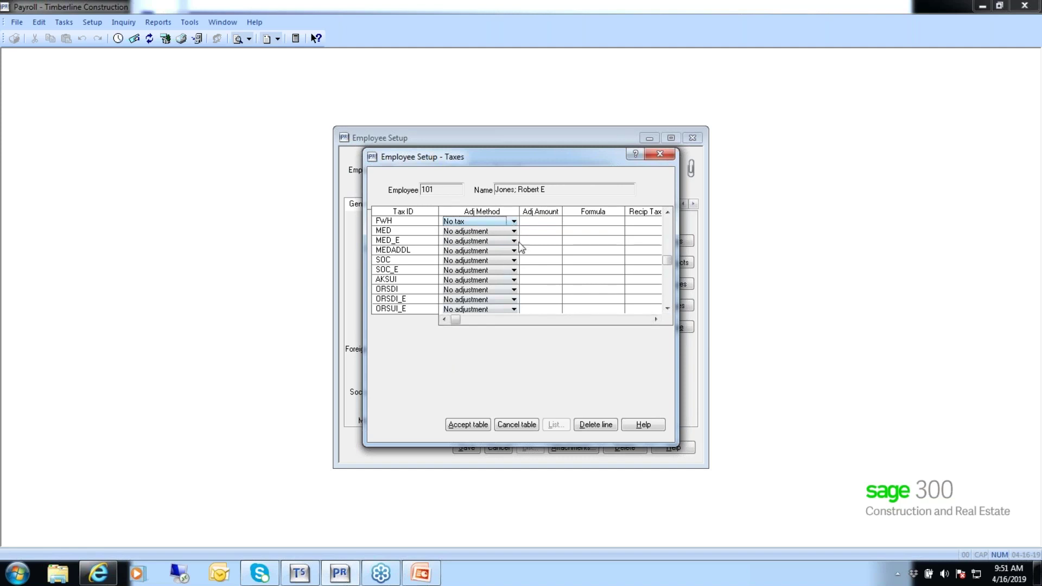
left_click(654, 320)
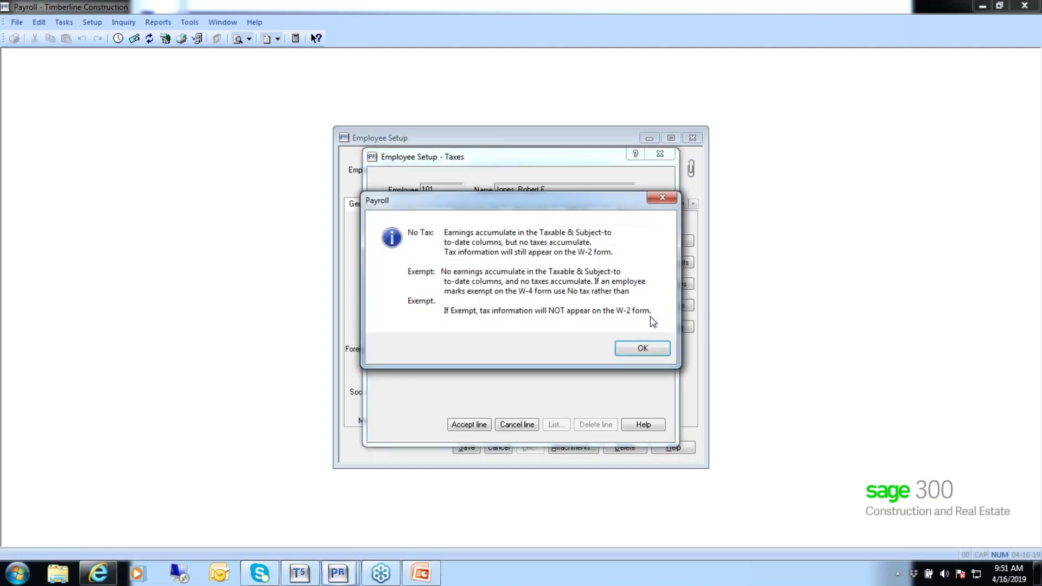
left_click(647, 349)
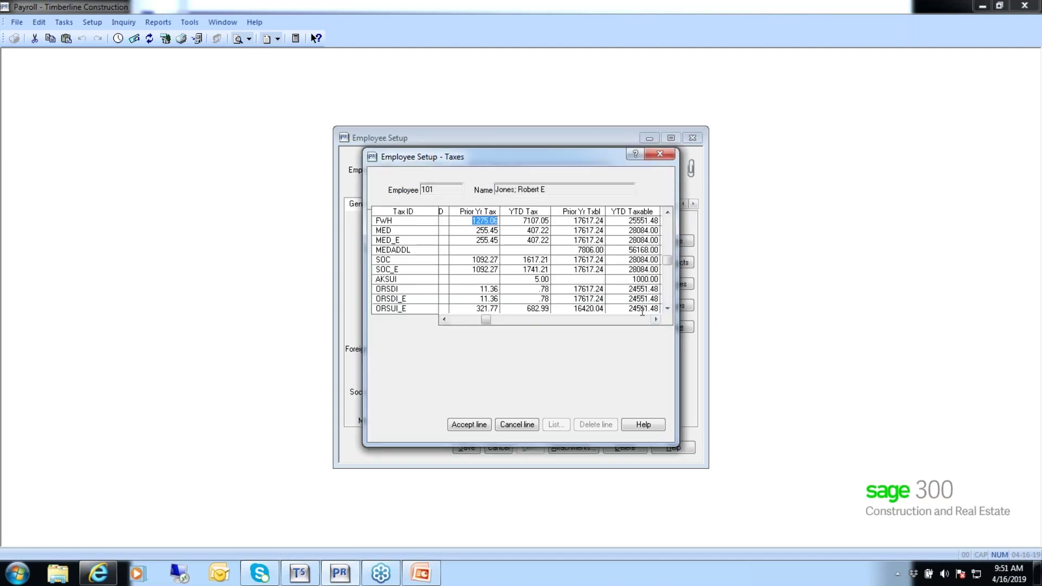
left_click(656, 319)
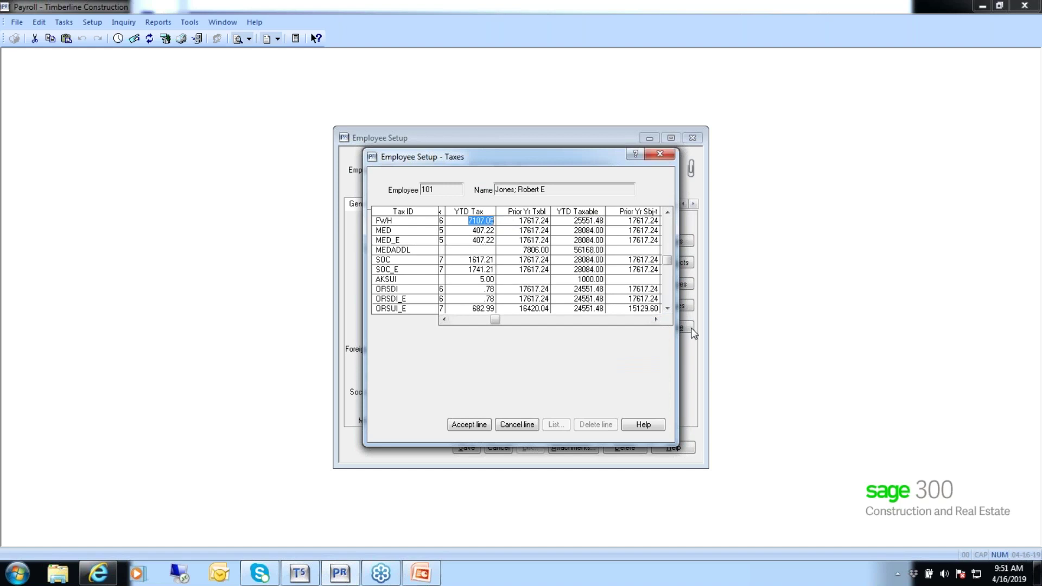
left_click(655, 320)
left_click(655, 319)
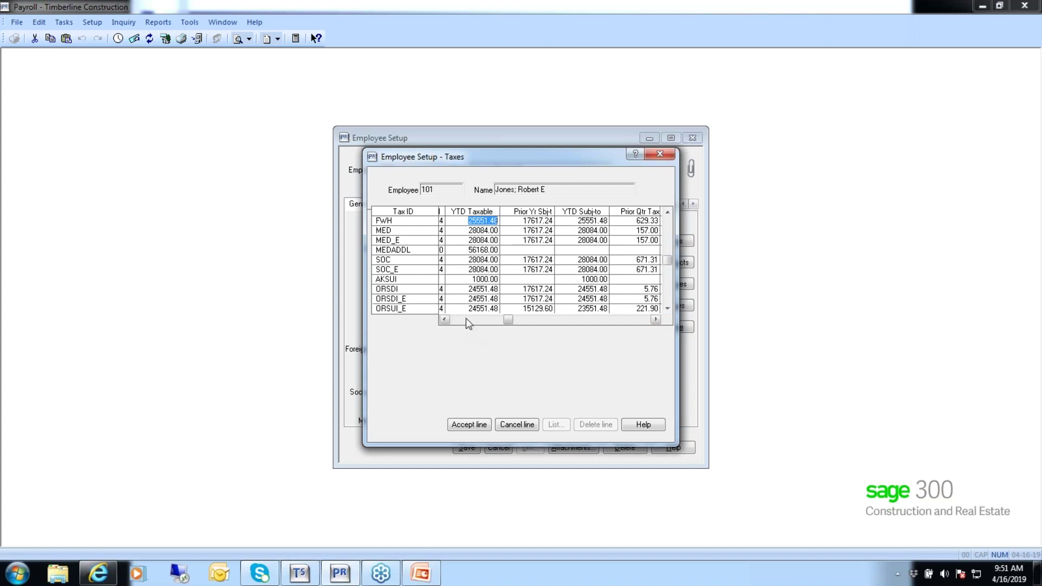
left_click(656, 320)
left_click(655, 319)
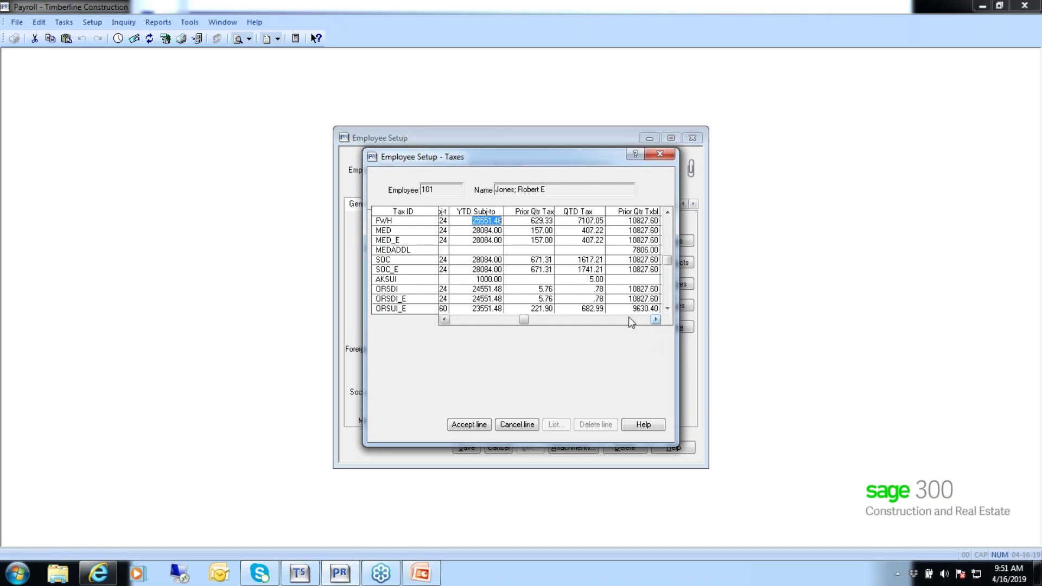
left_click(443, 319)
left_click(443, 320)
left_click(444, 319)
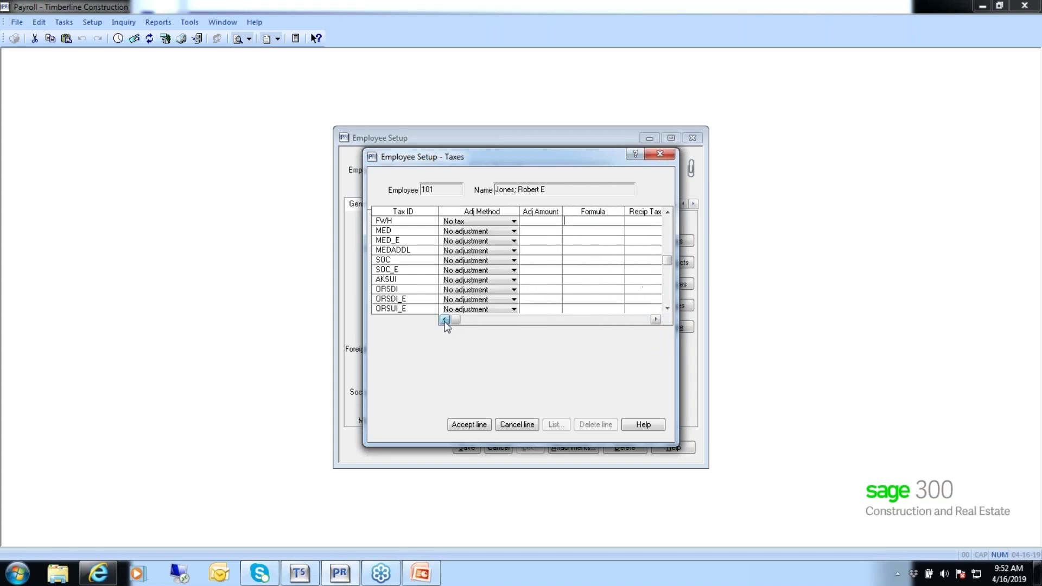
- Set FWH back to No adjustment, accept the line and table, and save employee 101
left_click(514, 221)
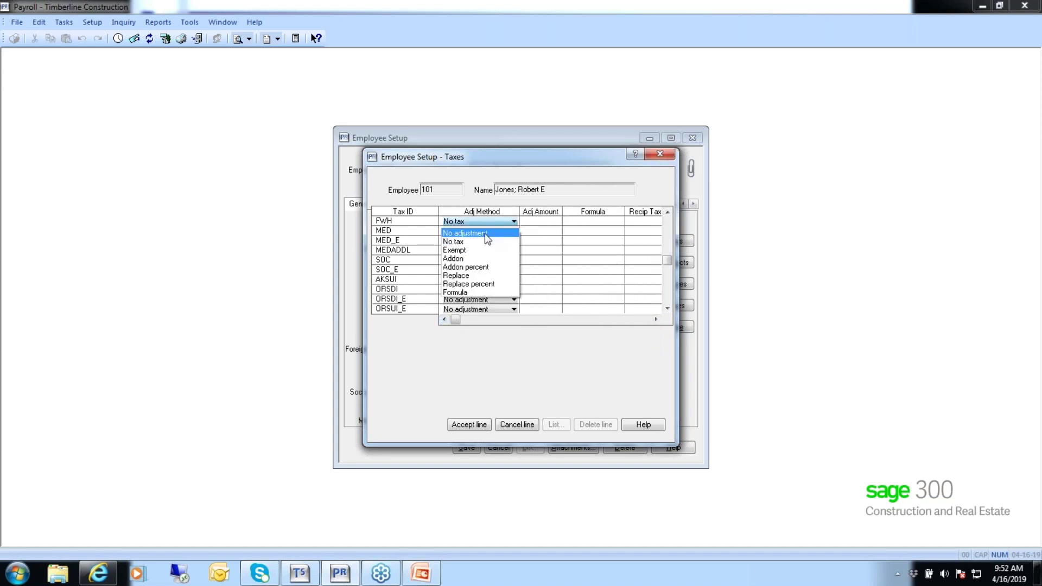
left_click(487, 234)
left_click(465, 425)
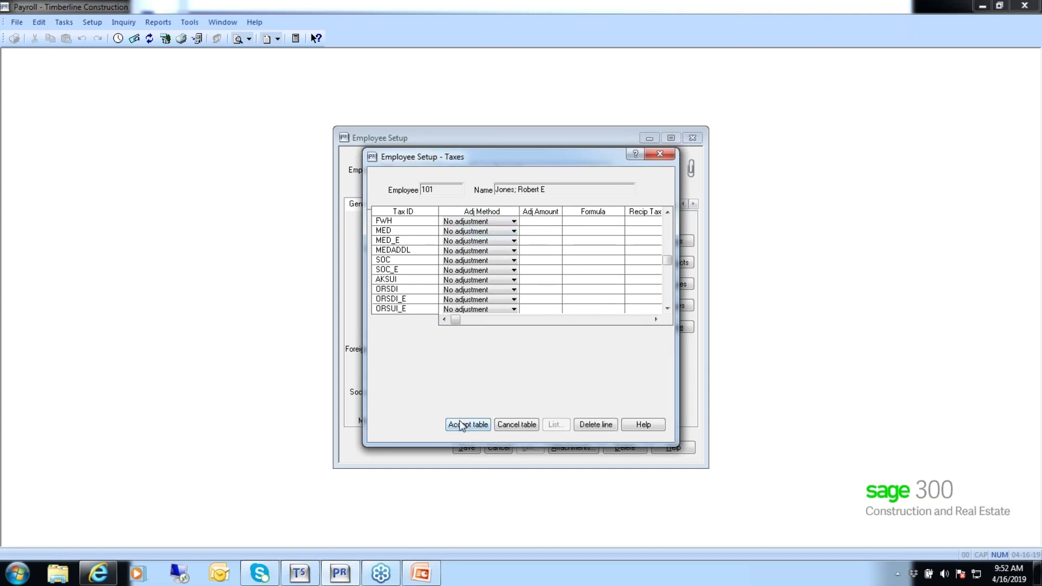
left_click(467, 425)
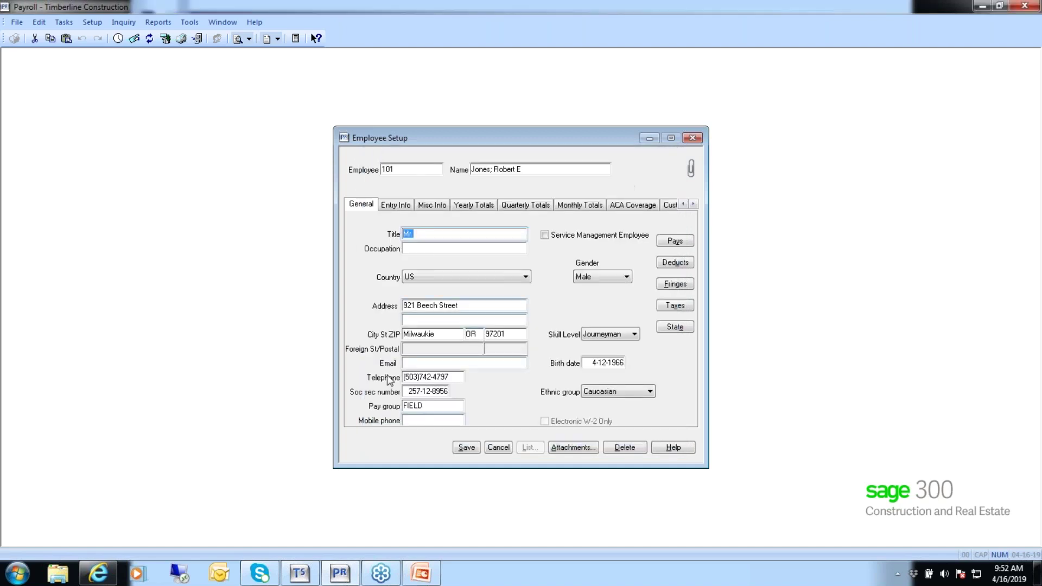
left_click(476, 447)
- Look up tax rate ORSUI_E (2.90000 percent, 26500.00 limit) and cancel without changes
left_click(369, 448)
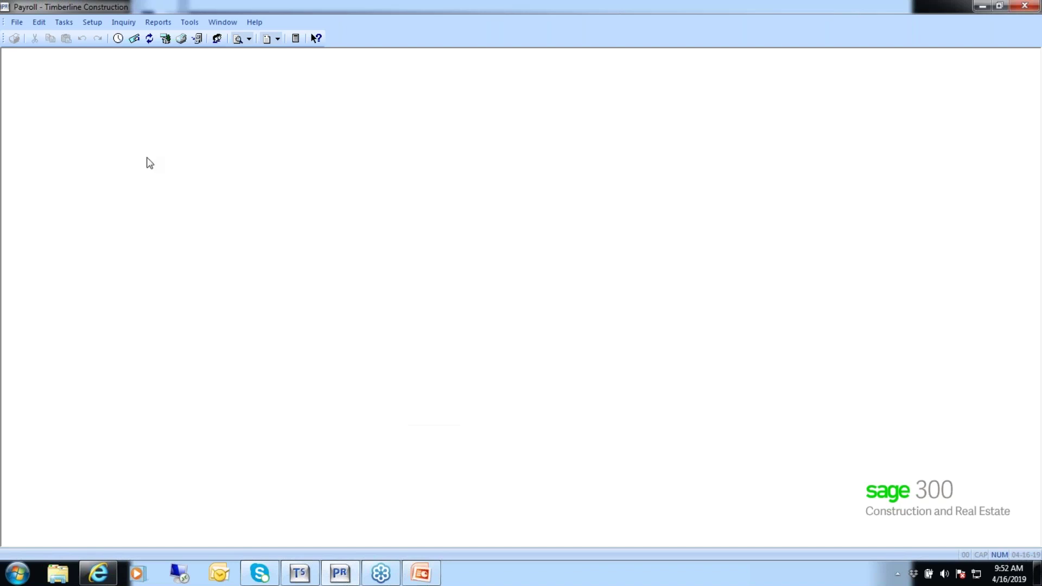
left_click(92, 22)
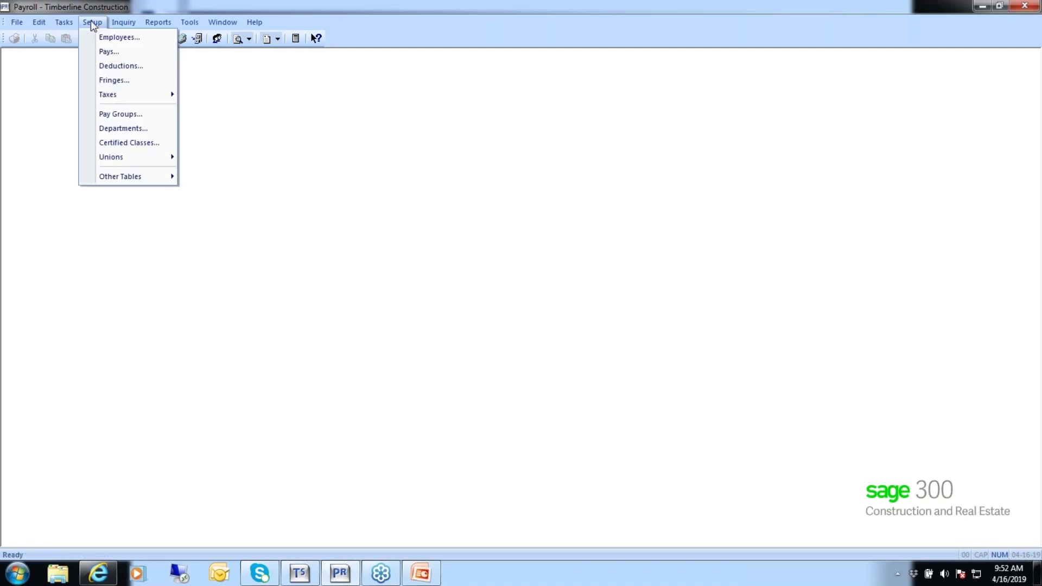
mouse_move(111, 95)
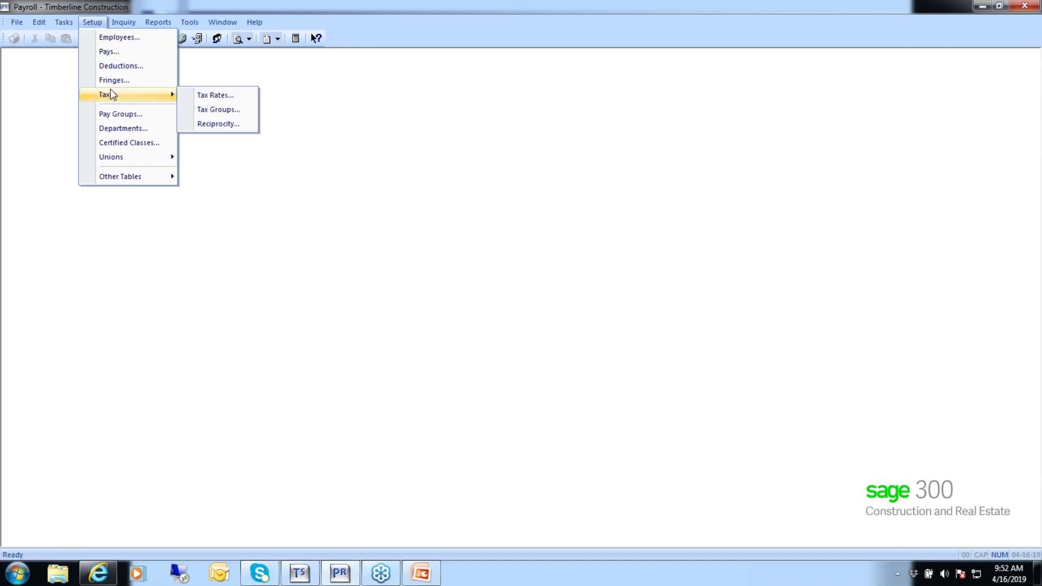
left_click(207, 95)
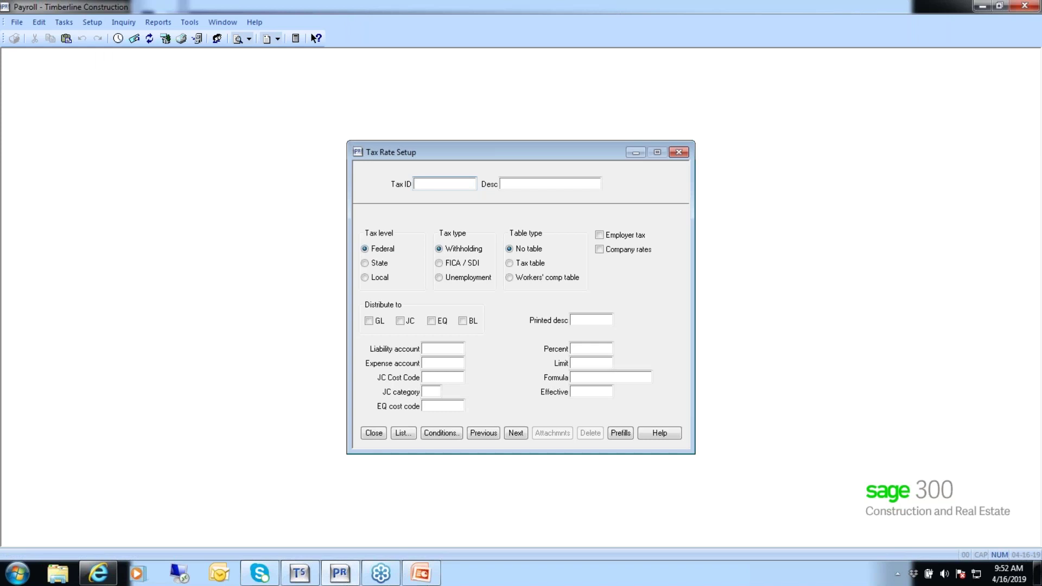
type("ORSUI_E")
key("Tab")
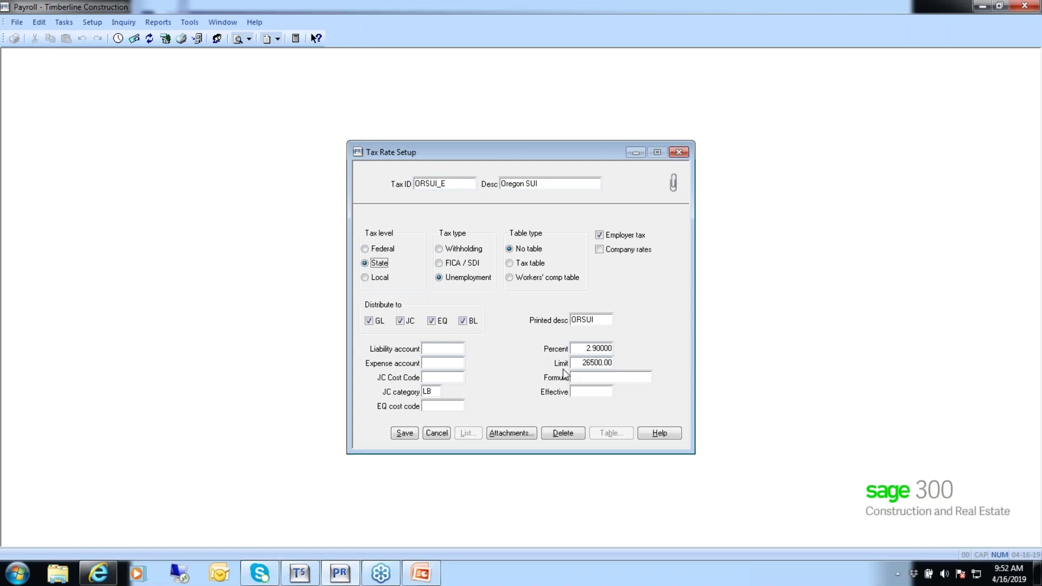
left_click(582, 363)
left_click(435, 432)
- Close tax rate setup and start Recalculate Subject-to on the Current transaction file
left_click(374, 433)
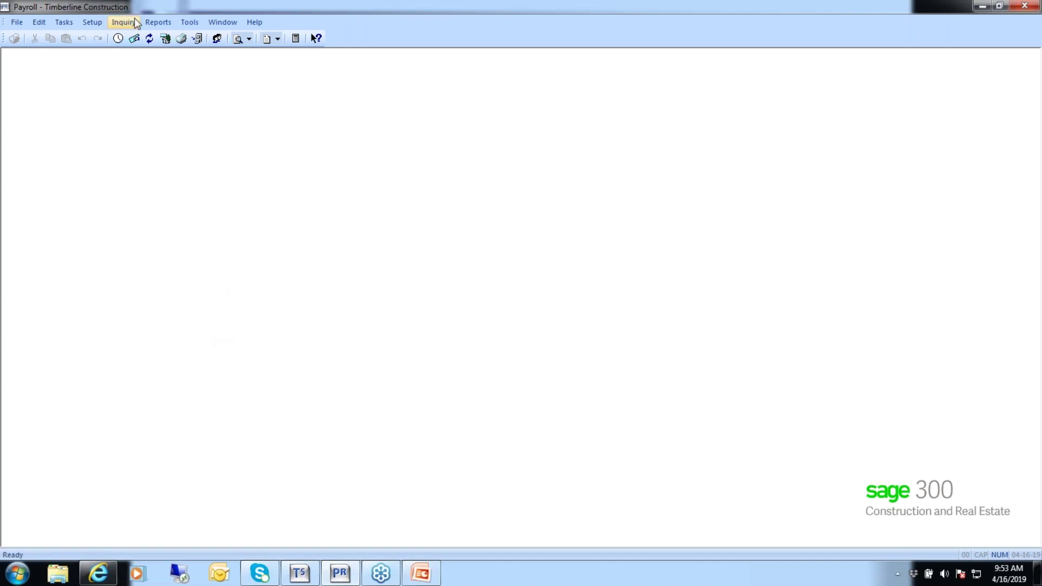
left_click(185, 24)
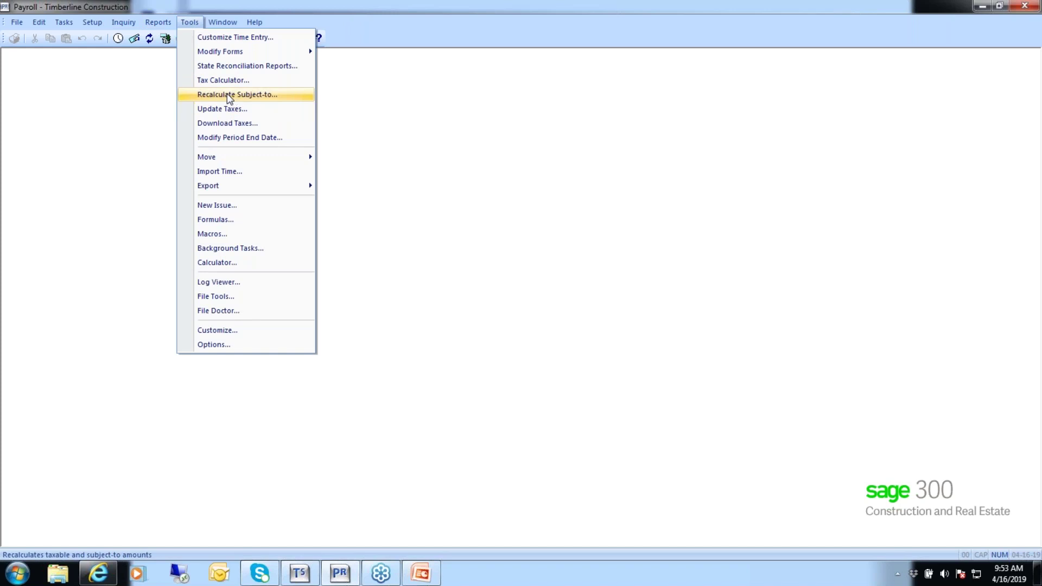
left_click(228, 96)
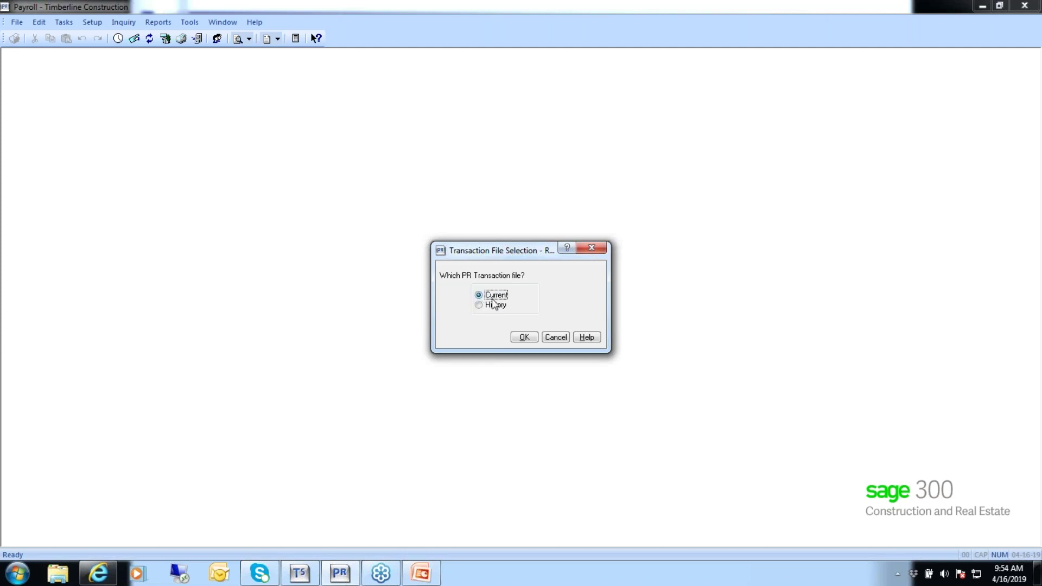
left_click(523, 337)
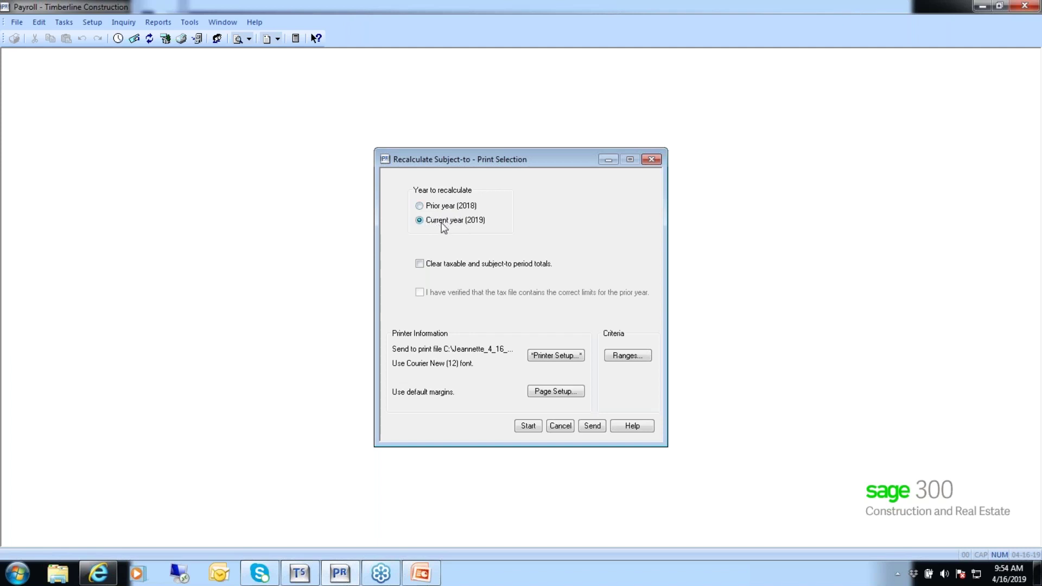
- Check 'Clear taxable and subject-to period totals' for the 2019 recalculation
left_click(419, 265)
- Cancel the recalculation and begin check entry with period begin date 033119
left_click(562, 426)
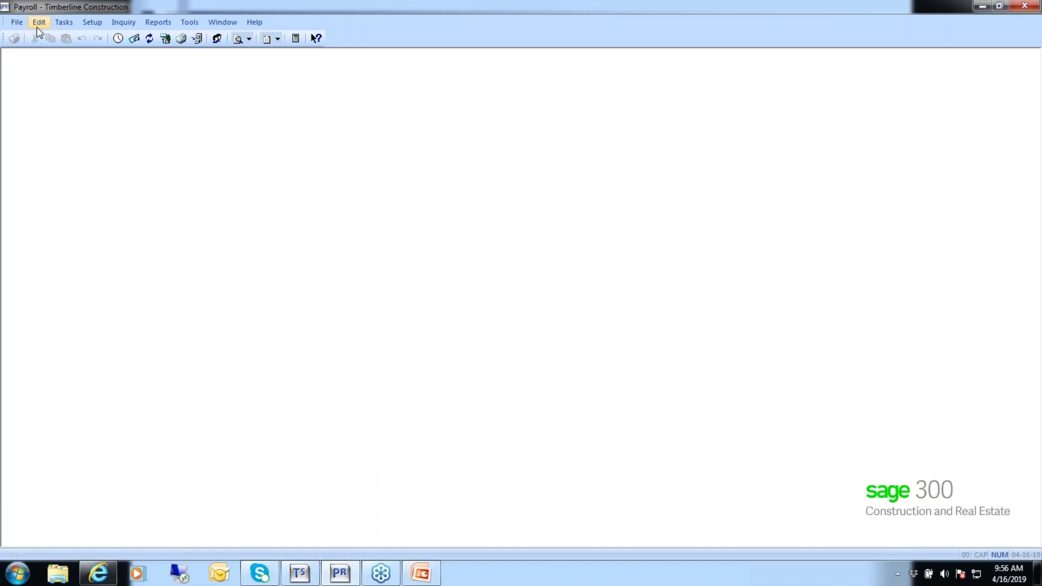
left_click(63, 23)
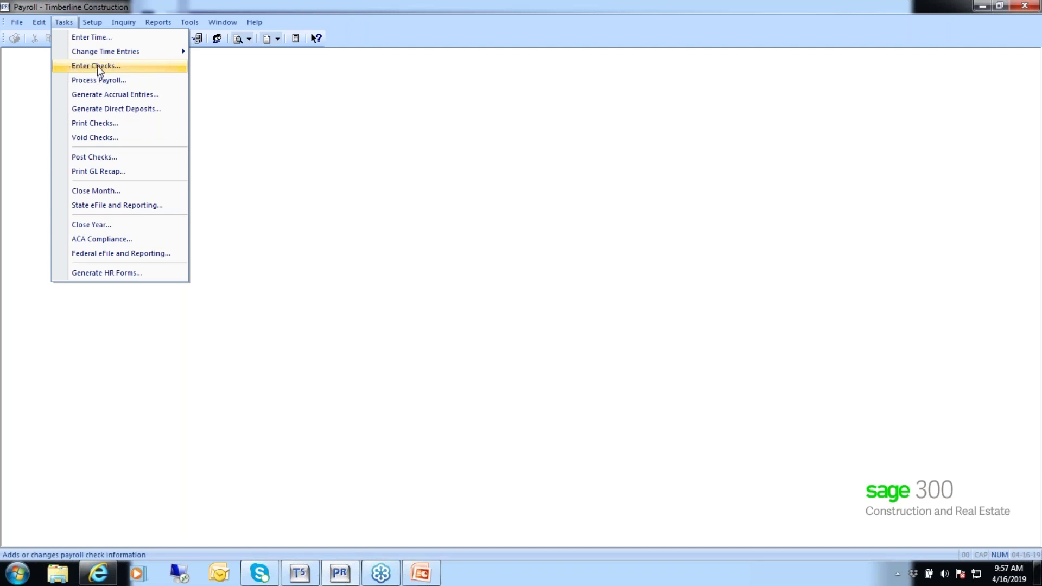
left_click(104, 66)
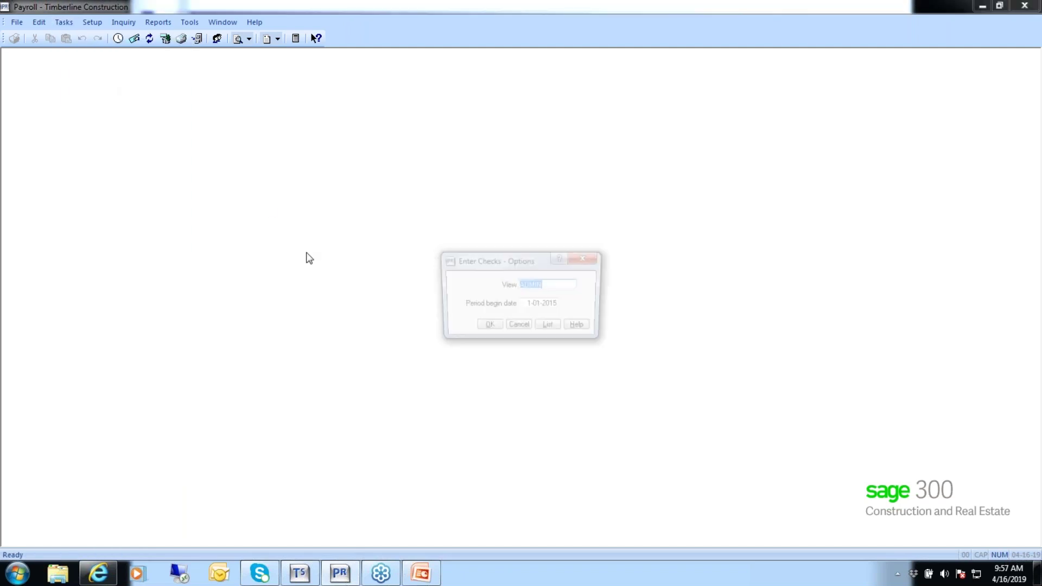
left_click(524, 305)
key("BackSpace")
type("033119")
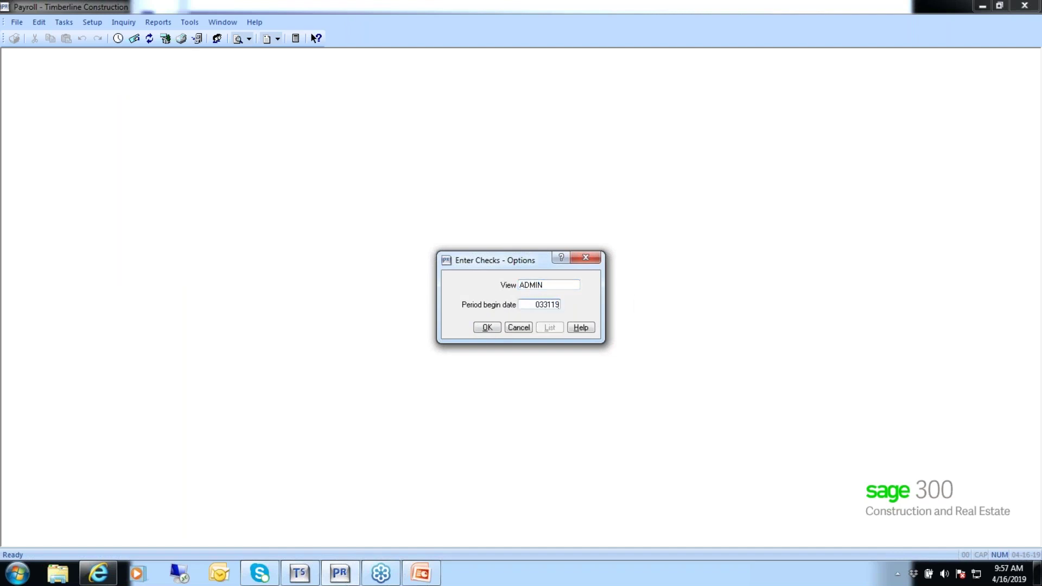
key("Return")
- Start a check for employee 101 with period end date 3-31-2019
type("101")
key("Tab")
type("033119")
key("Tab")
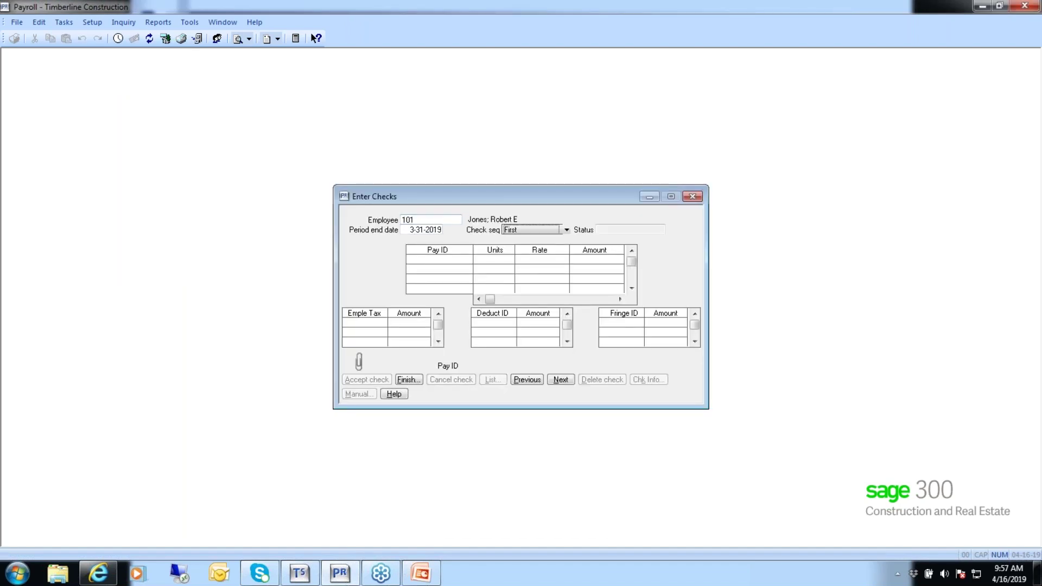
key("Tab")
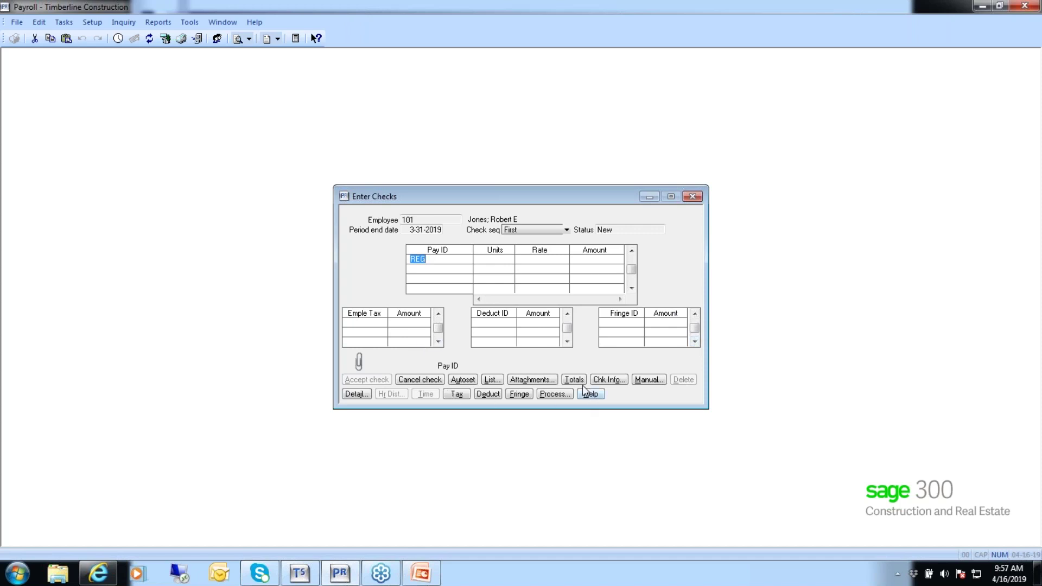
- Add an ORSUI_E employer tax of -5.00 and review the check totals
left_click(457, 394)
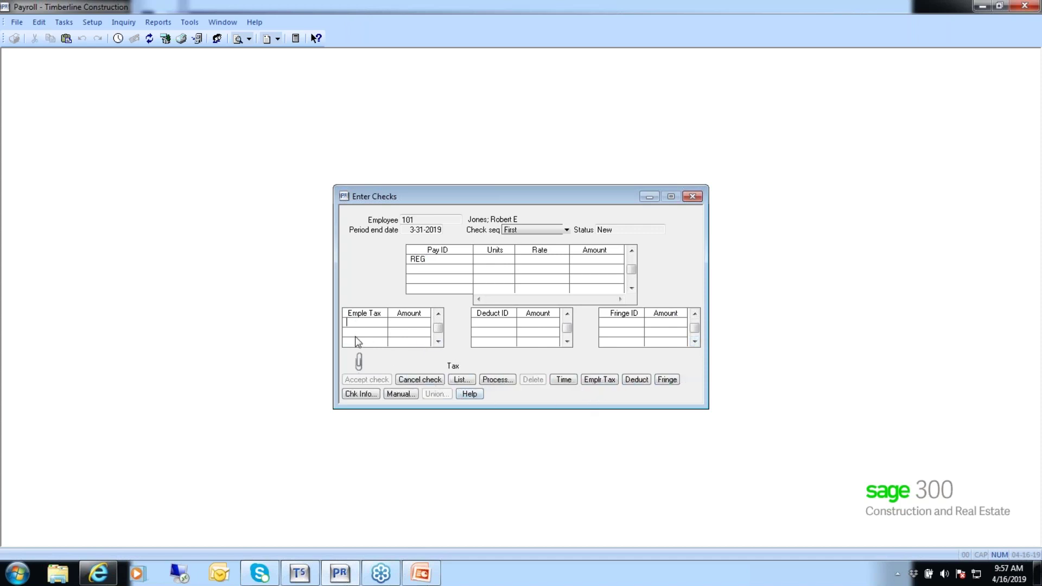
left_click(591, 380)
type("OR")
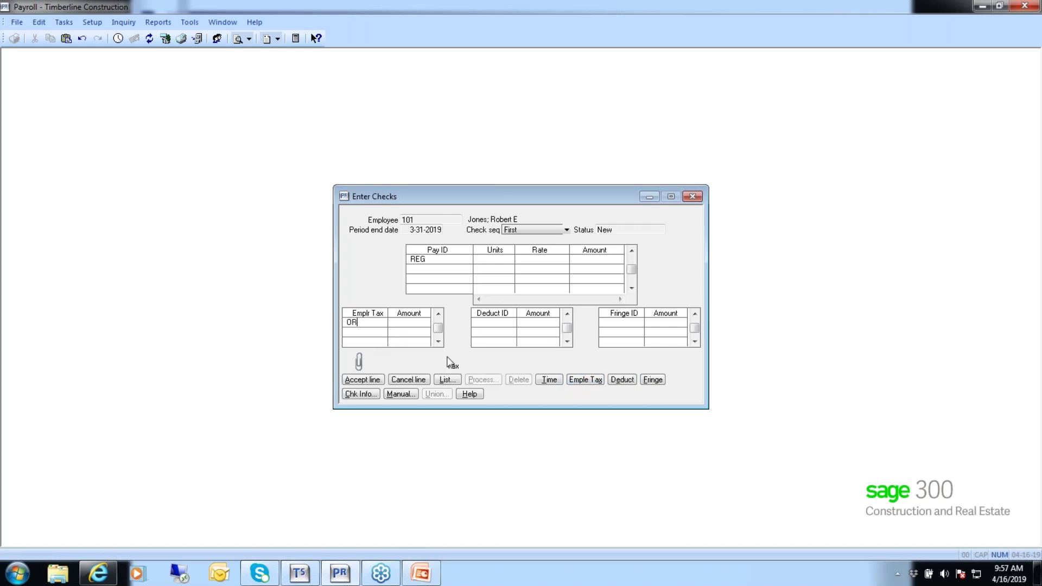
type("SUI_E")
key("Tab")
type("5.00")
key("Return")
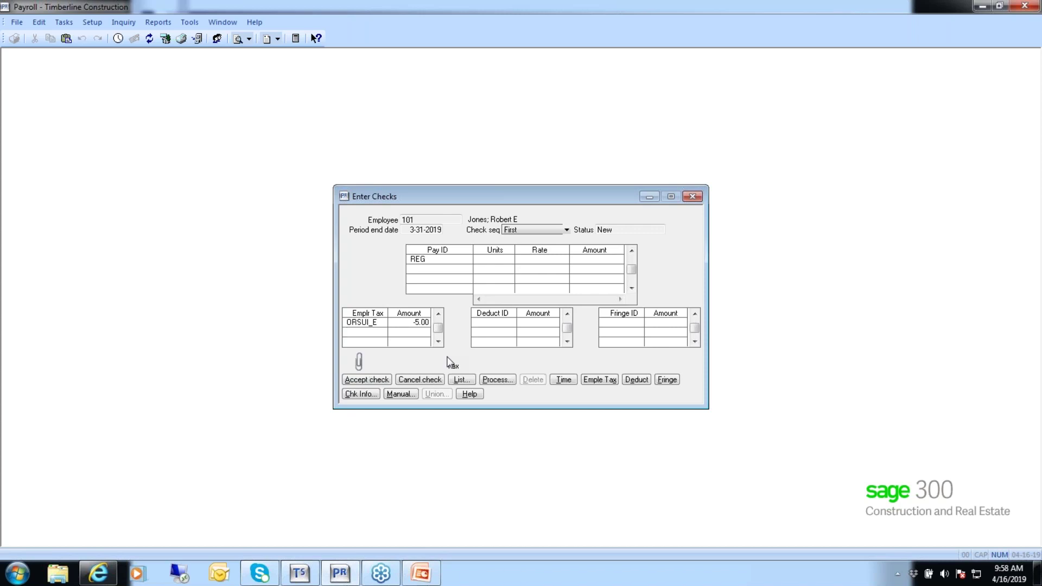
left_click(361, 394)
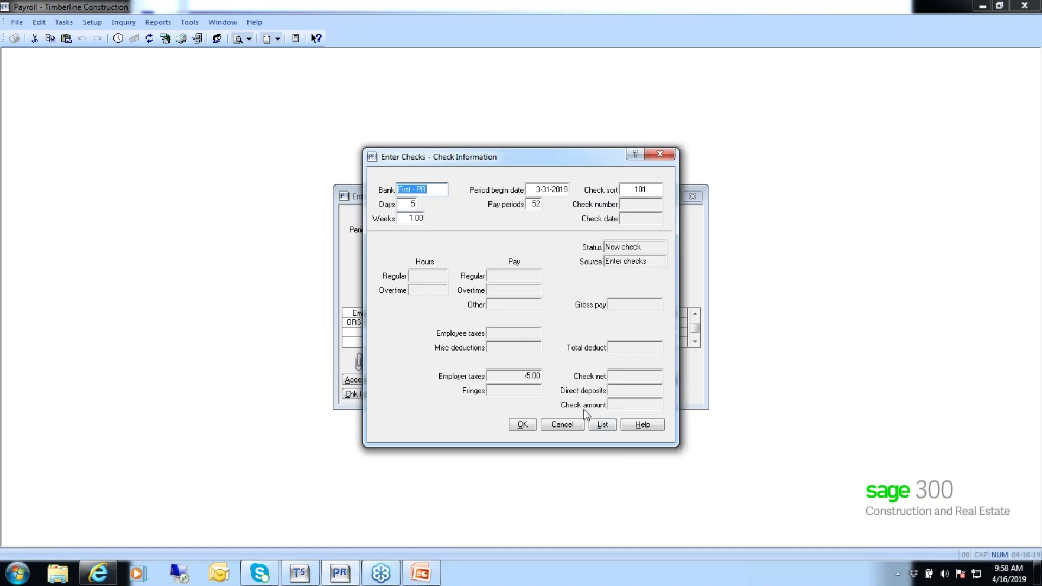
left_click(522, 426)
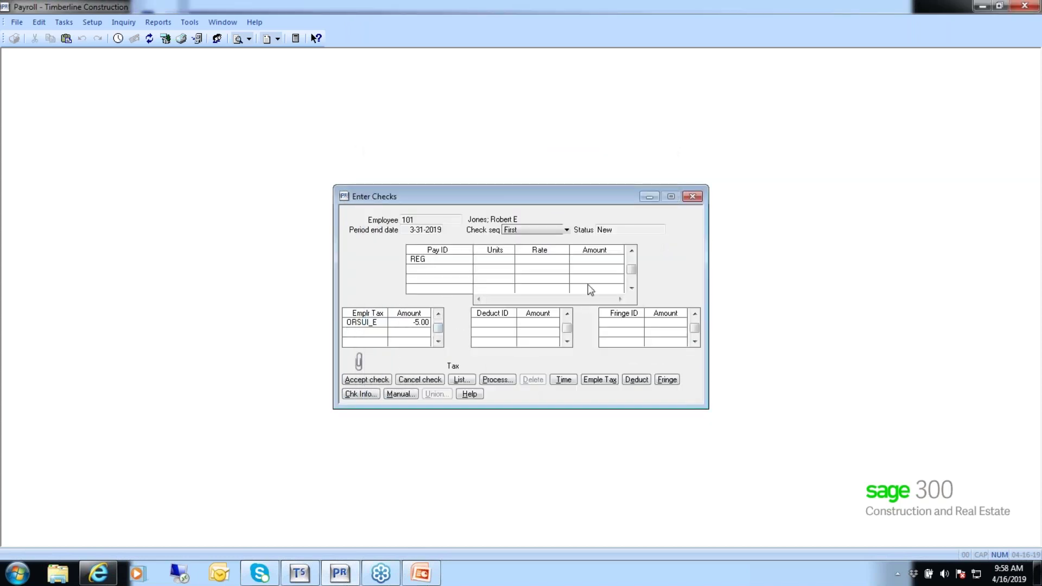
- Process employee 101's check past the VAC Accrual and VAC Taken warnings, then review totals
left_click(503, 382)
left_click(513, 346)
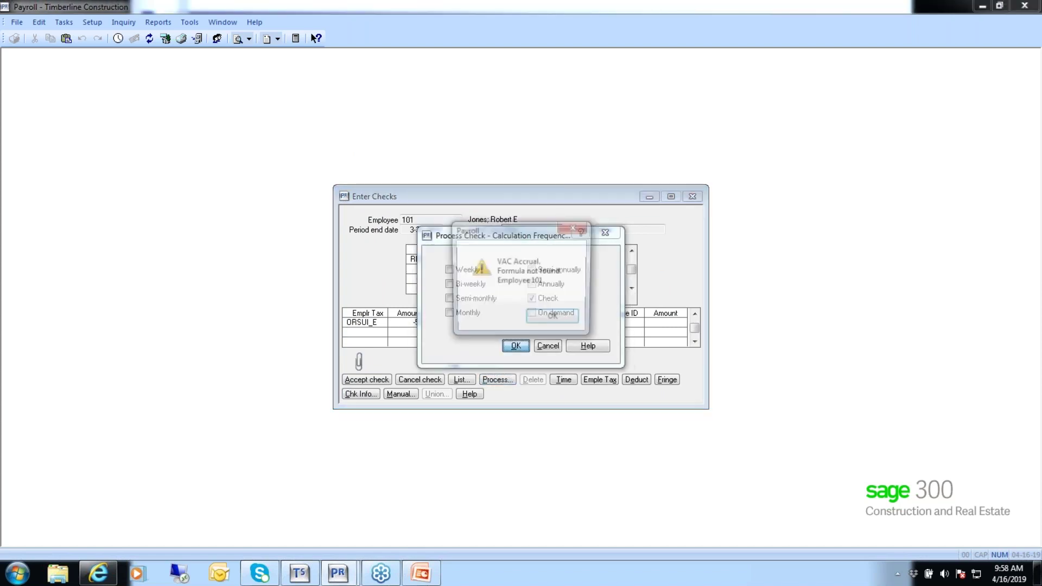
left_click(544, 318)
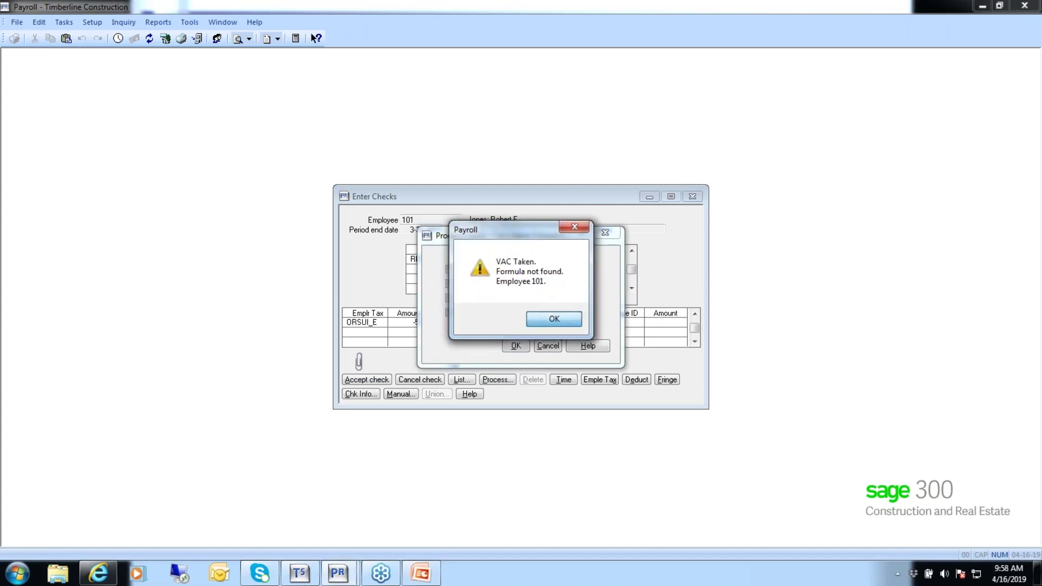
left_click(554, 319)
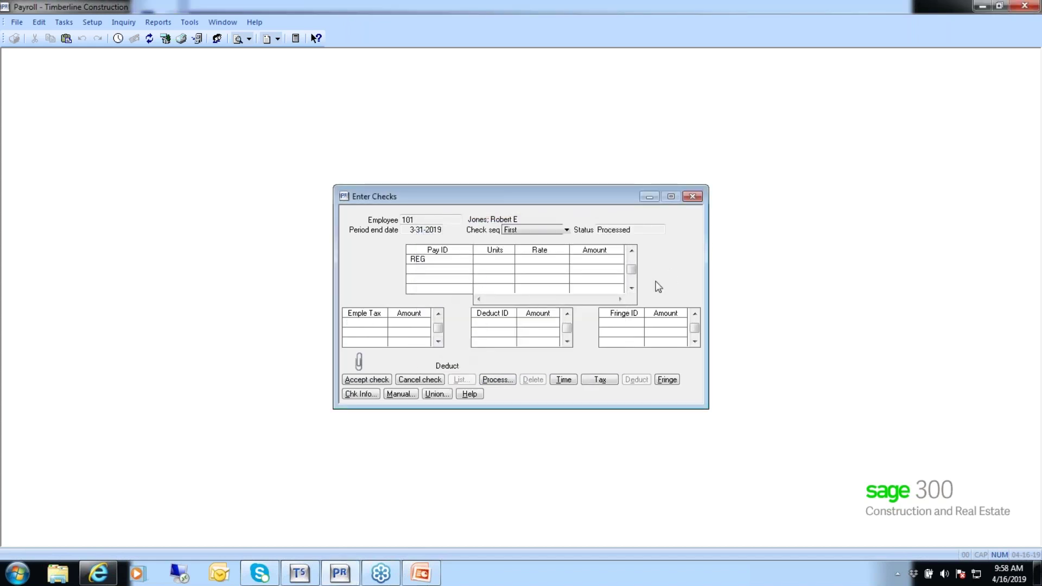
left_click(359, 393)
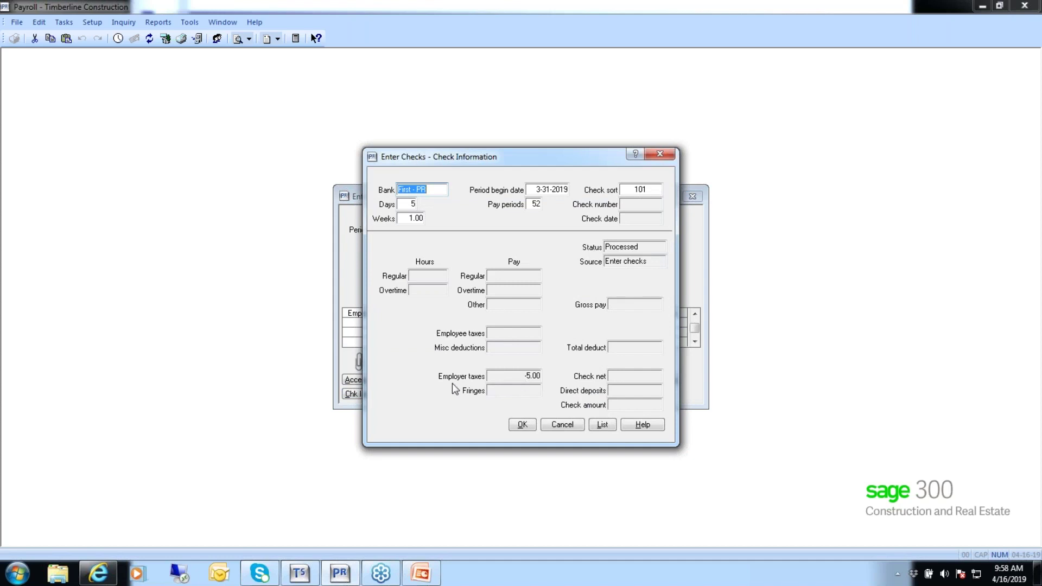
left_click(562, 424)
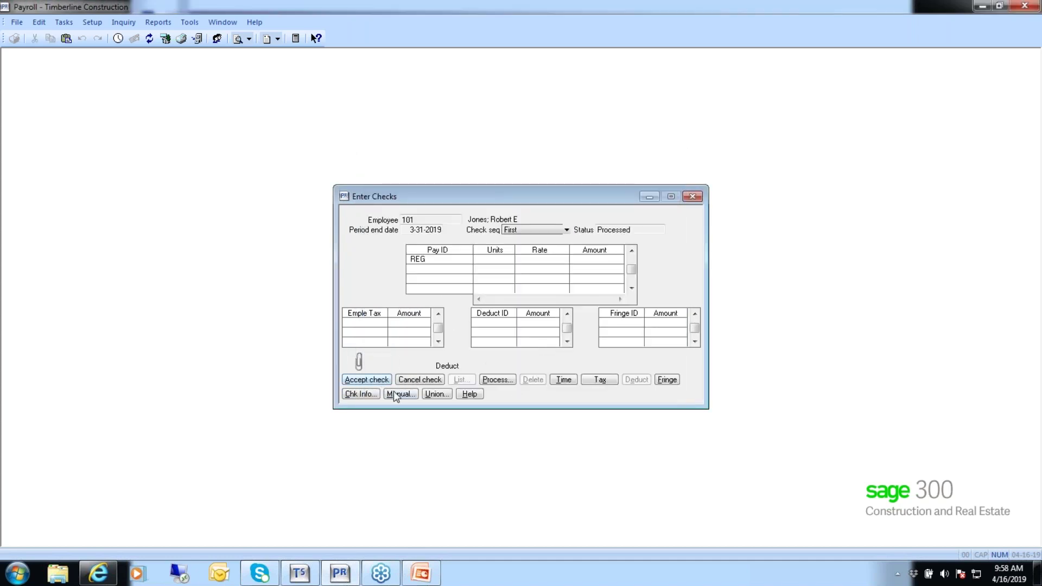
- Record the check as manual check 101331 dated 3-31-2019 and accept it
left_click(398, 395)
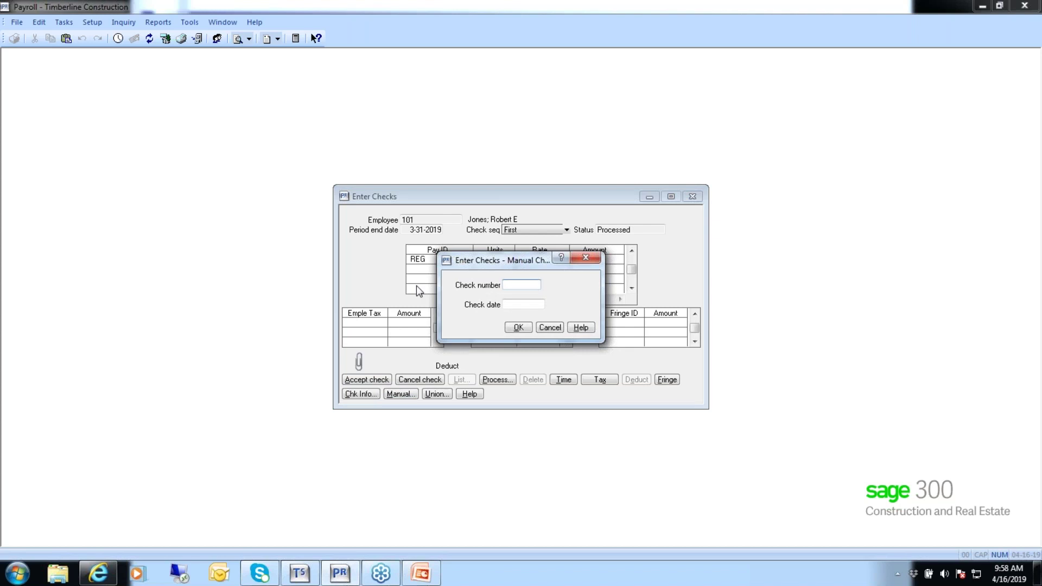
type("101")
type("3")
type("31")
type("033119")
key("shift+Tab")
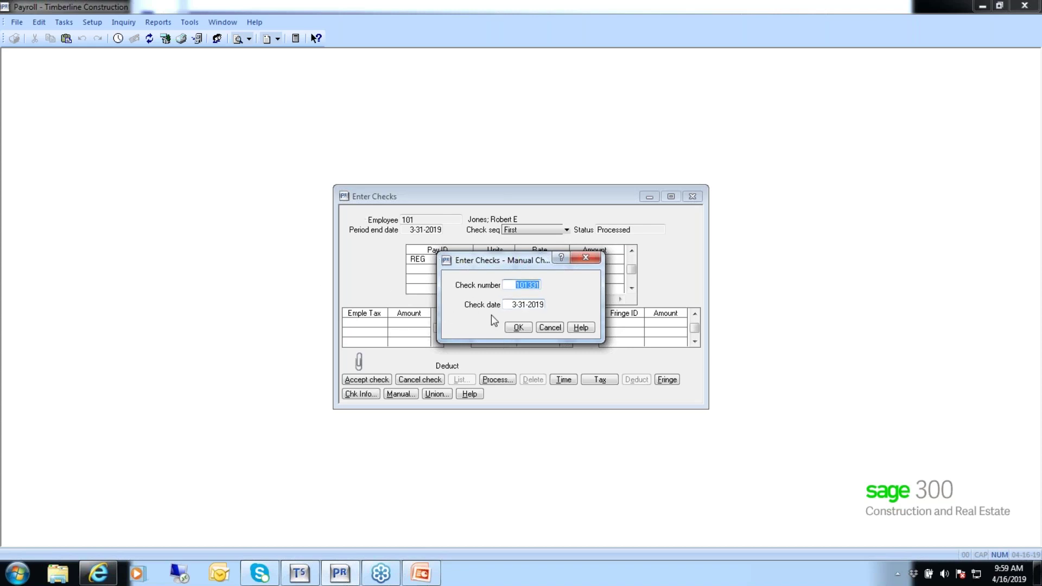
left_click(518, 327)
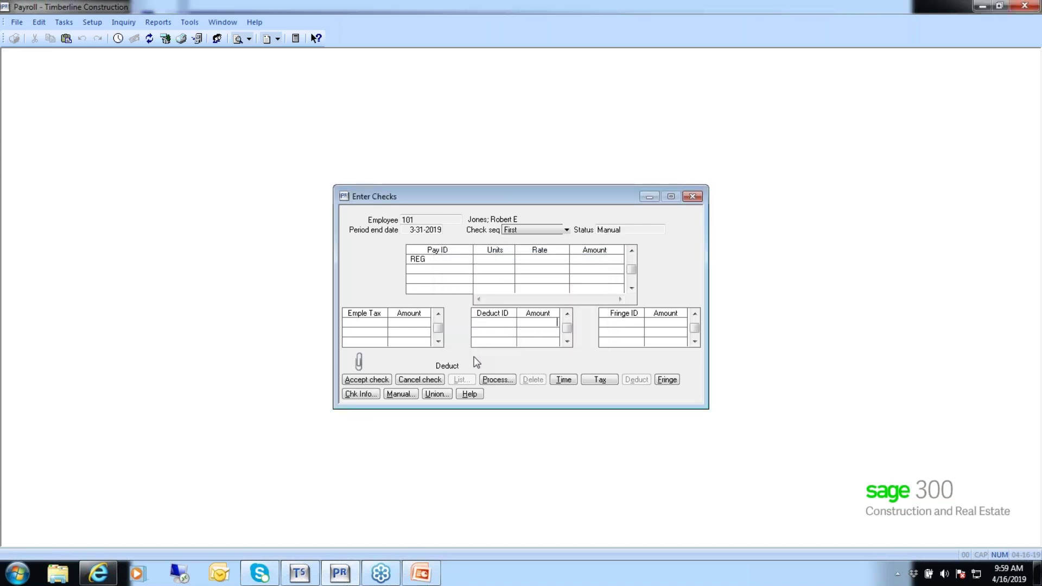
left_click(379, 380)
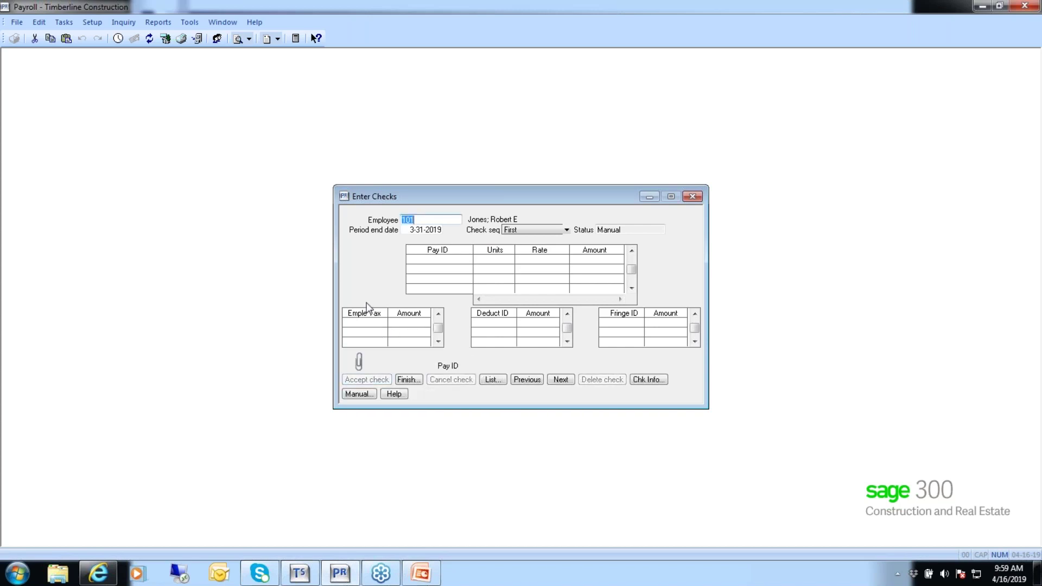
- Finish check entry and start the print selection output
left_click(408, 381)
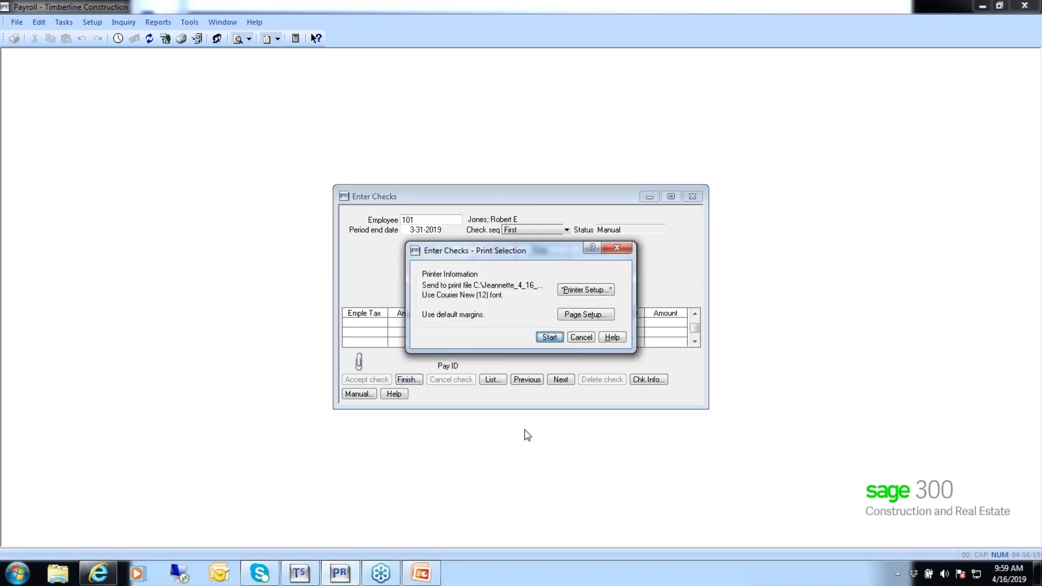
key("Return")
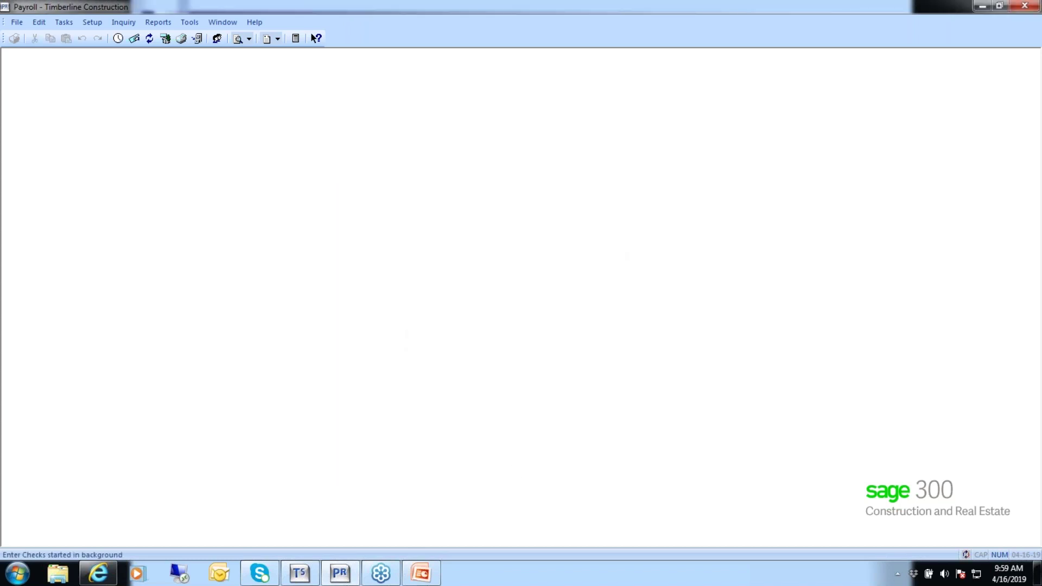
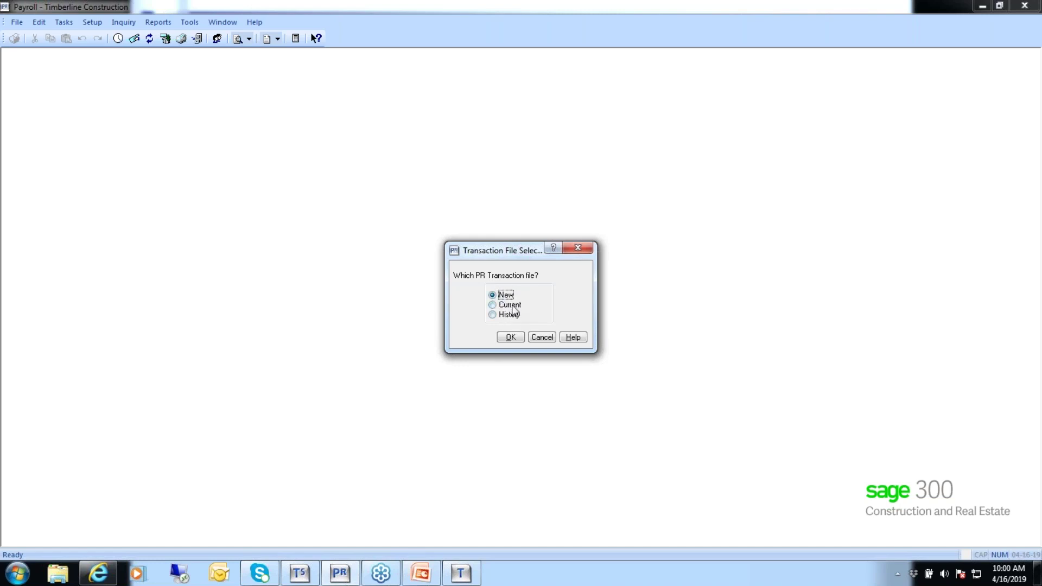
- Confirm the new transaction file and ADMIN view, then move the empty Void Checks window right
left_click(506, 337)
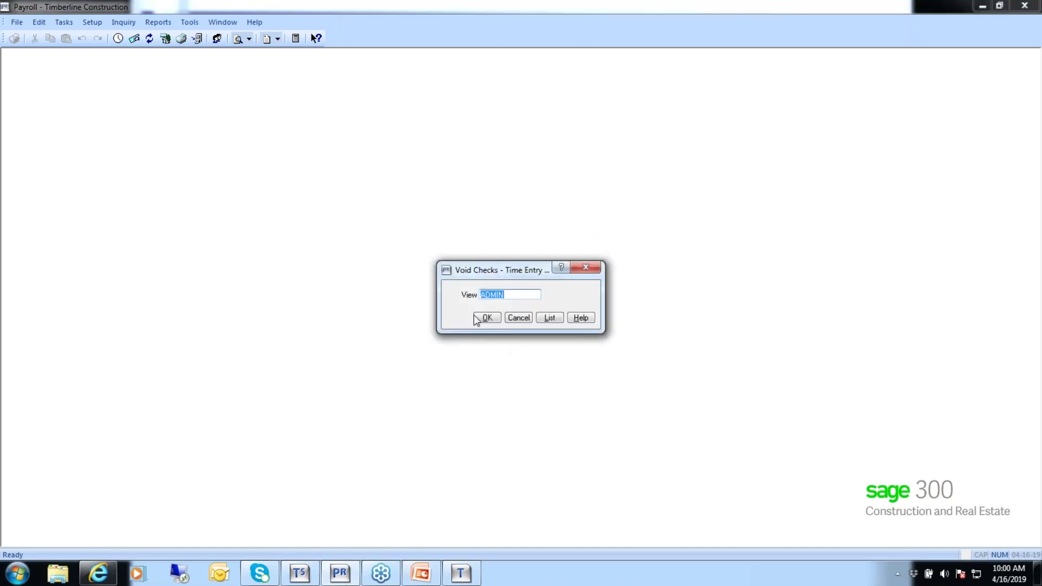
left_click(486, 319)
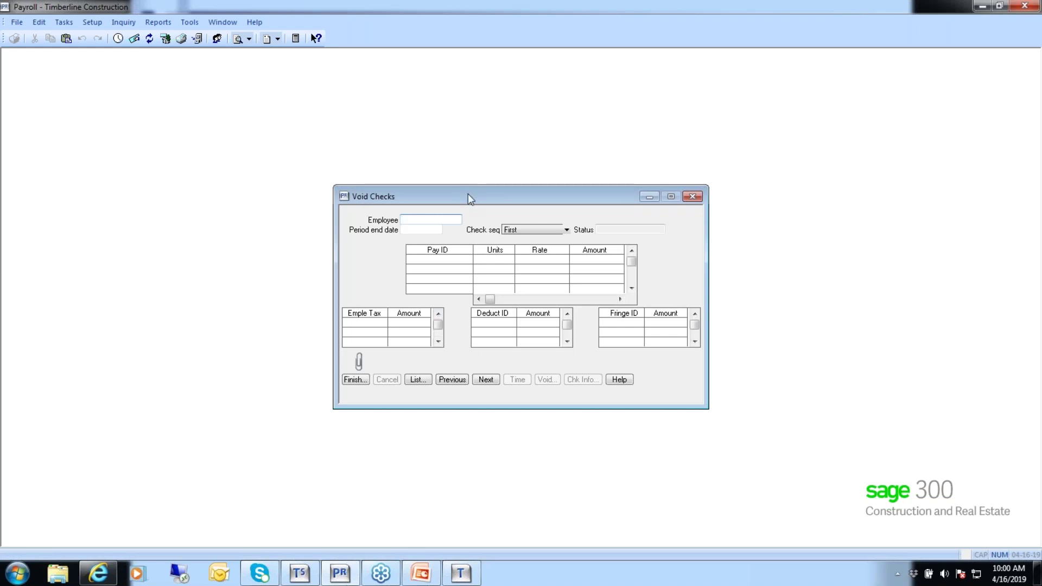
left_click_drag(468, 194, 600, 147)
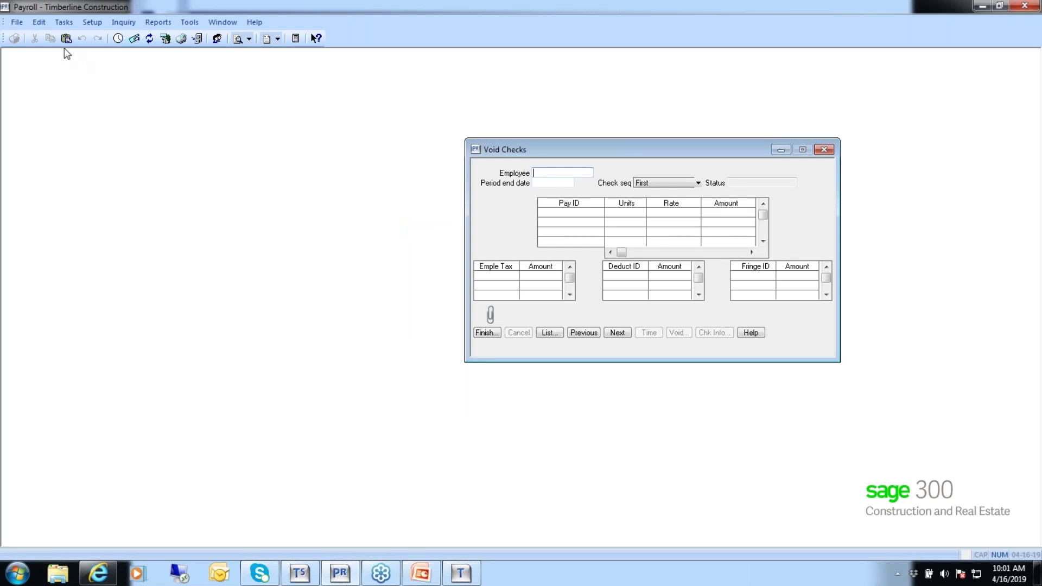
- Open the Check Activity inquiry on the current transaction file
left_click(114, 24)
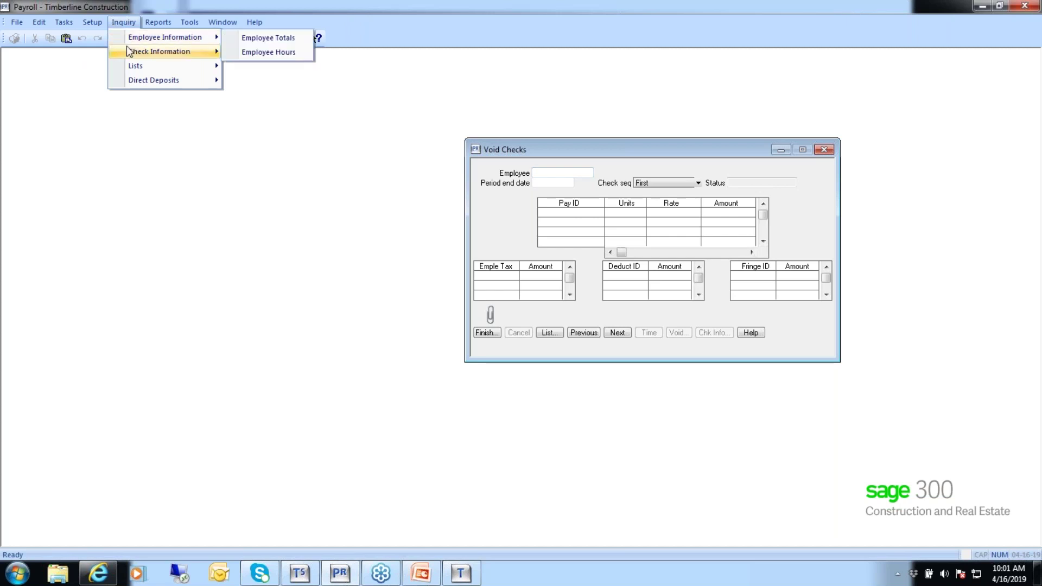
left_click(242, 58)
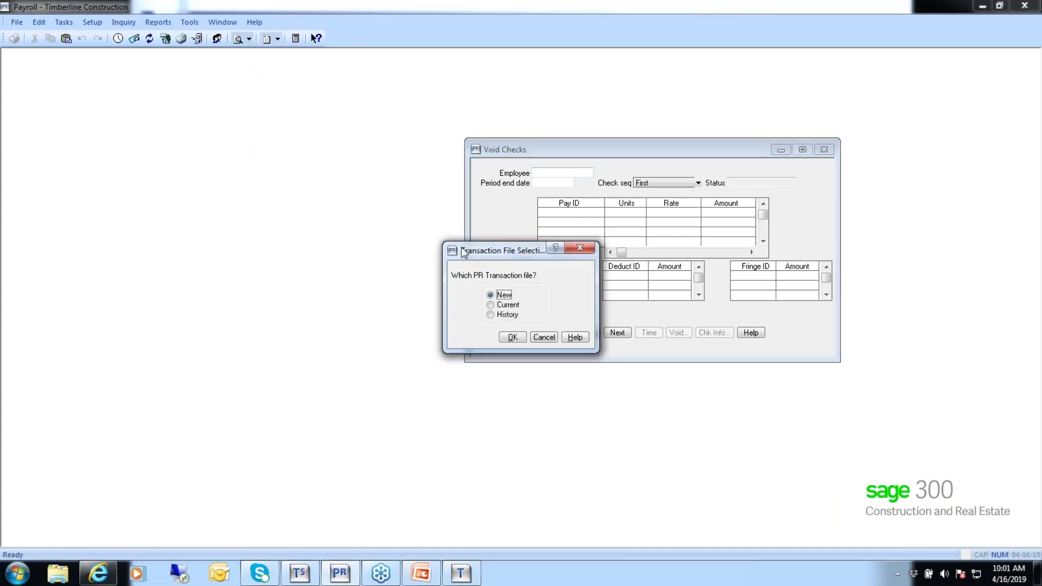
left_click_drag(500, 249, 230, 175)
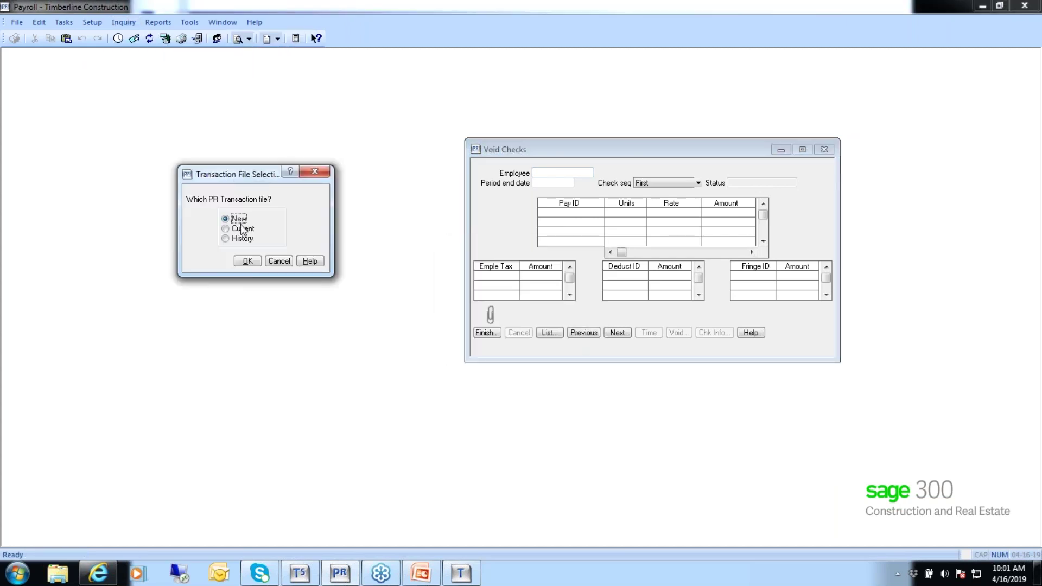
left_click(241, 228)
left_click(248, 261)
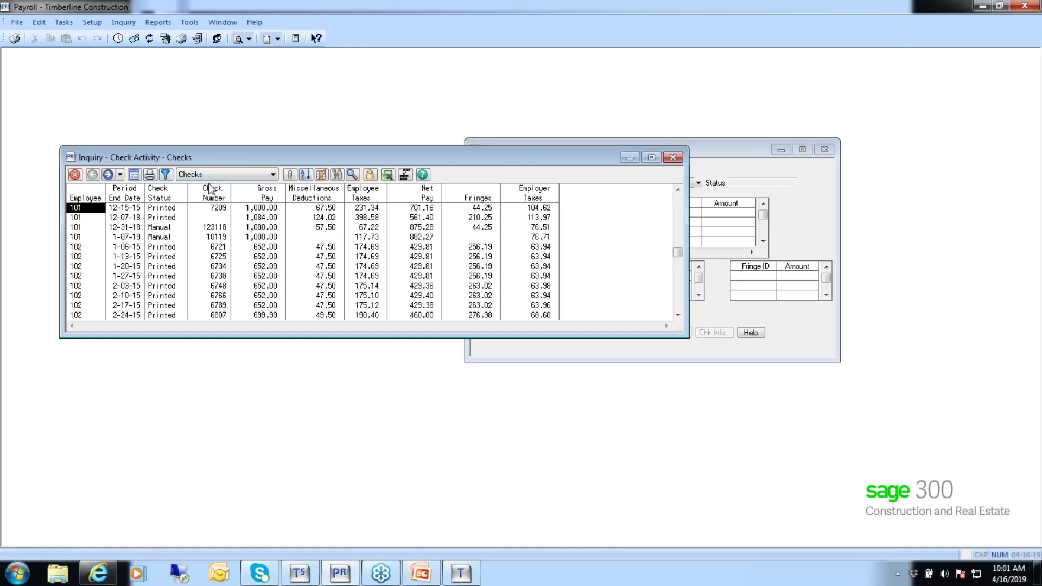
- Add a Check Date column after the Period End Date column
double_click(128, 197)
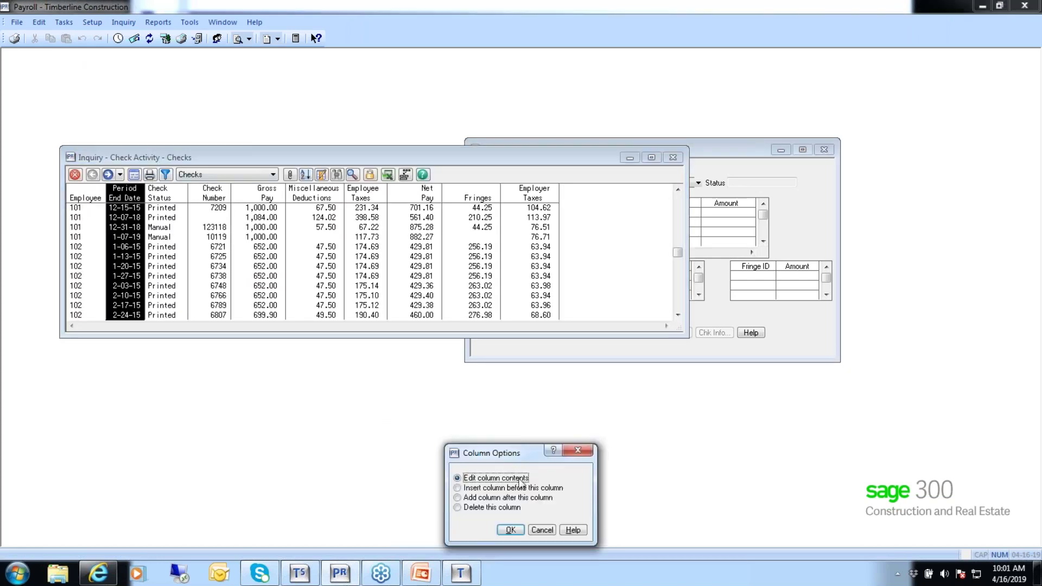
left_click(502, 498)
left_click(508, 530)
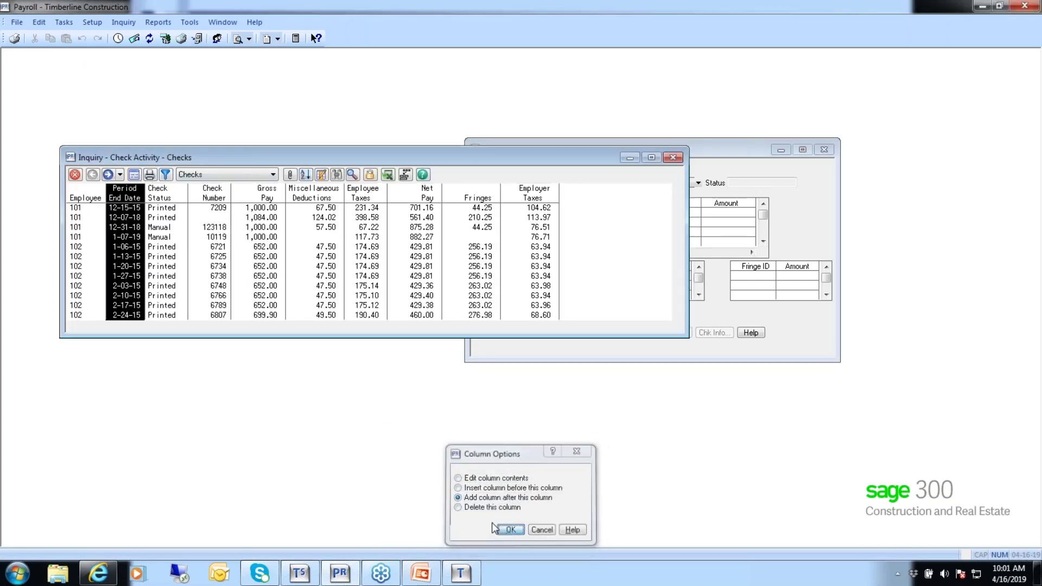
left_click(482, 462)
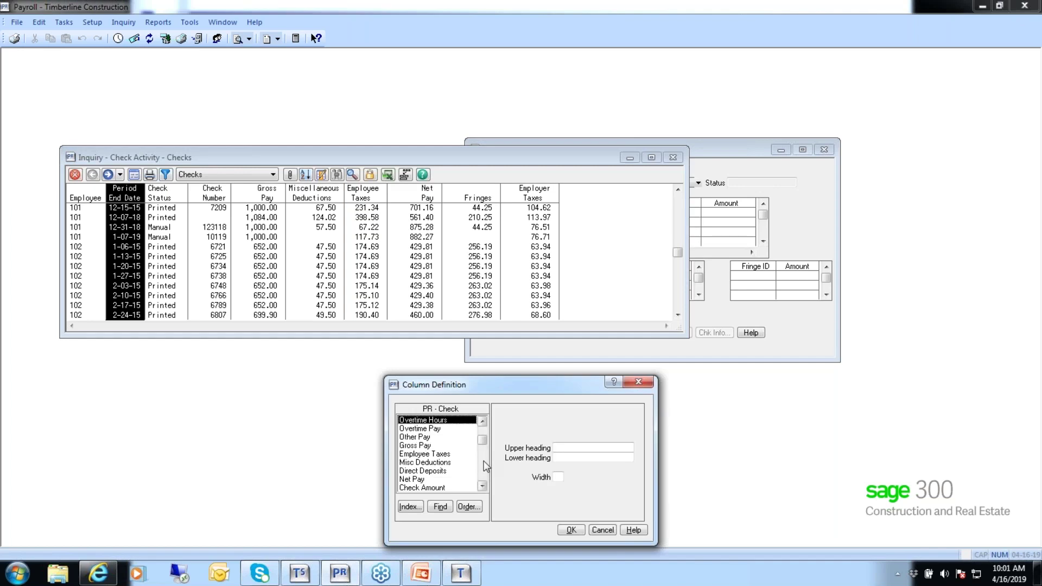
left_click(482, 466)
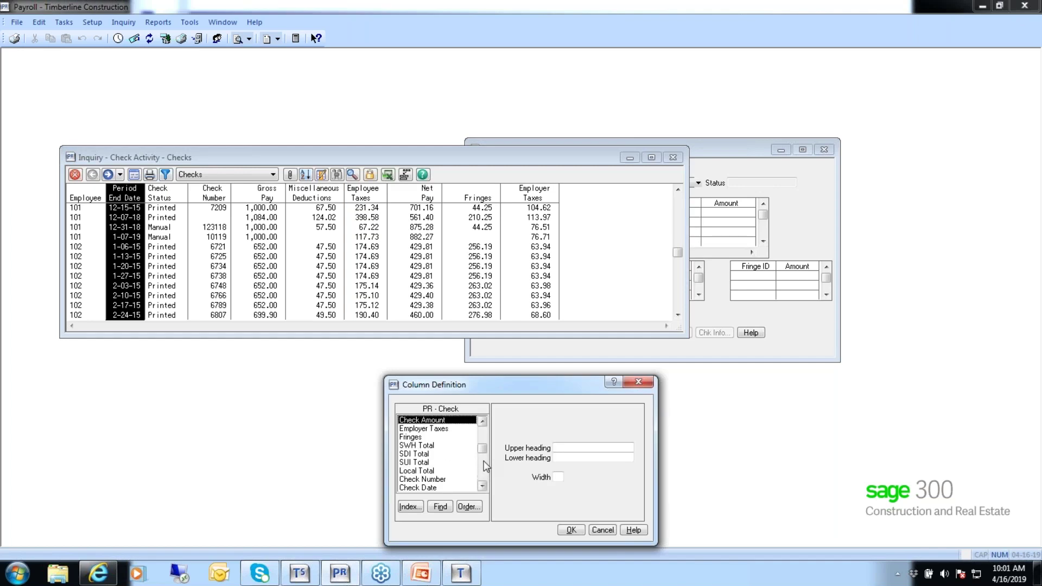
left_click(434, 488)
left_click(570, 530)
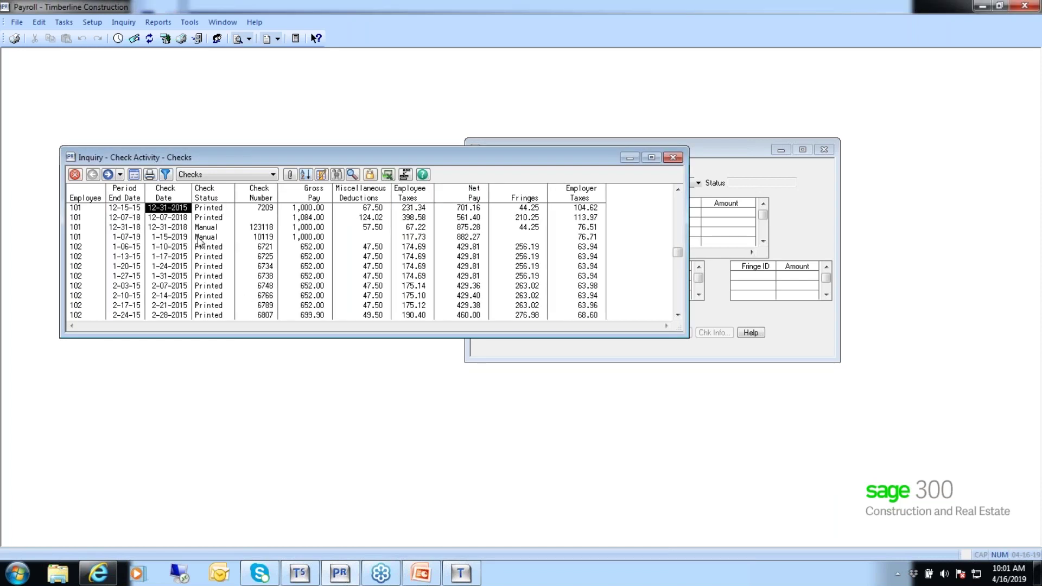
- Filter the list to checks with Check Date greater than or equal to 01/01/2019
left_click(694, 191)
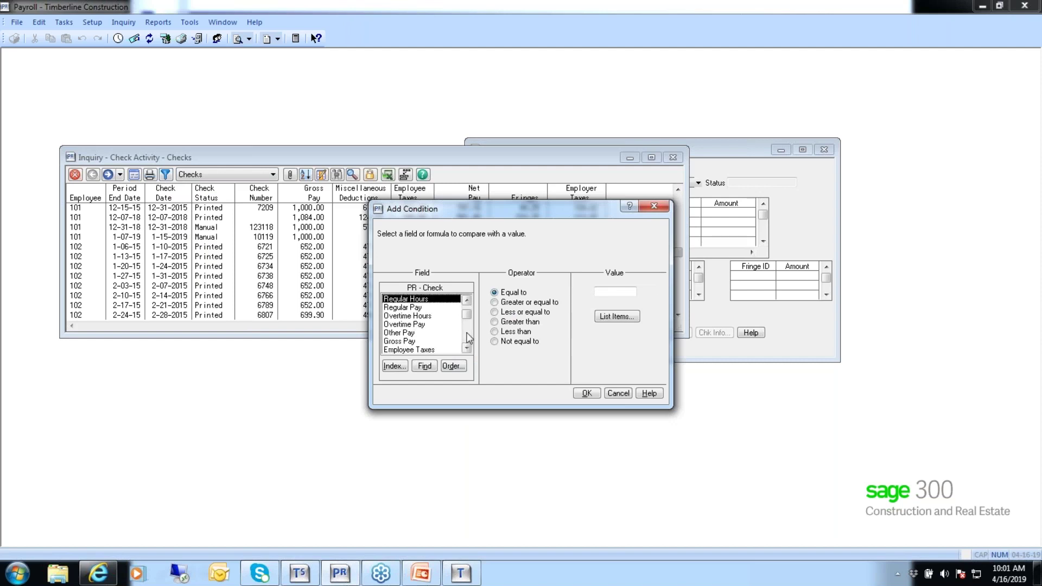
left_click(468, 338)
left_click(468, 338)
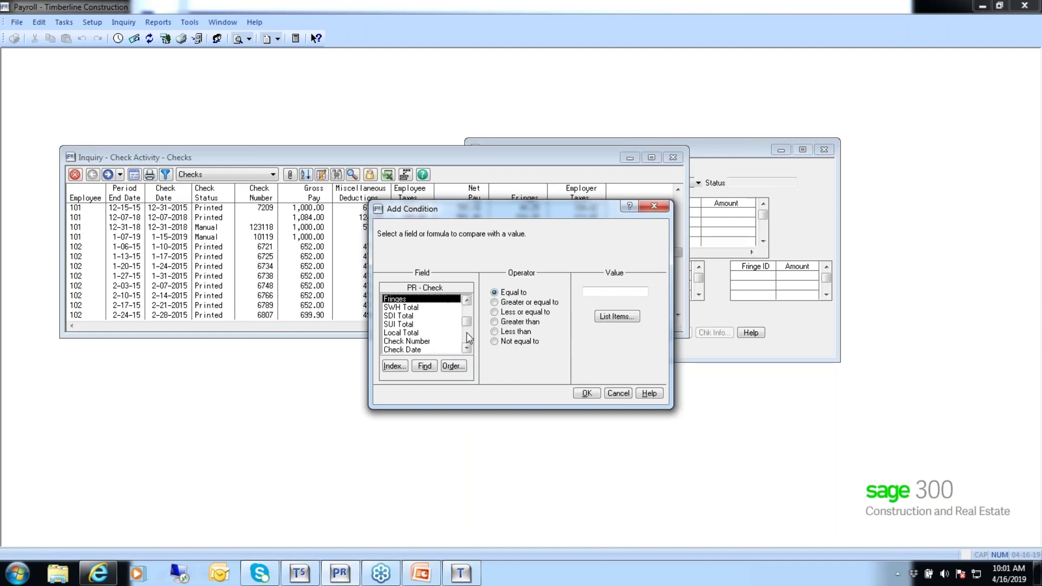
left_click(404, 349)
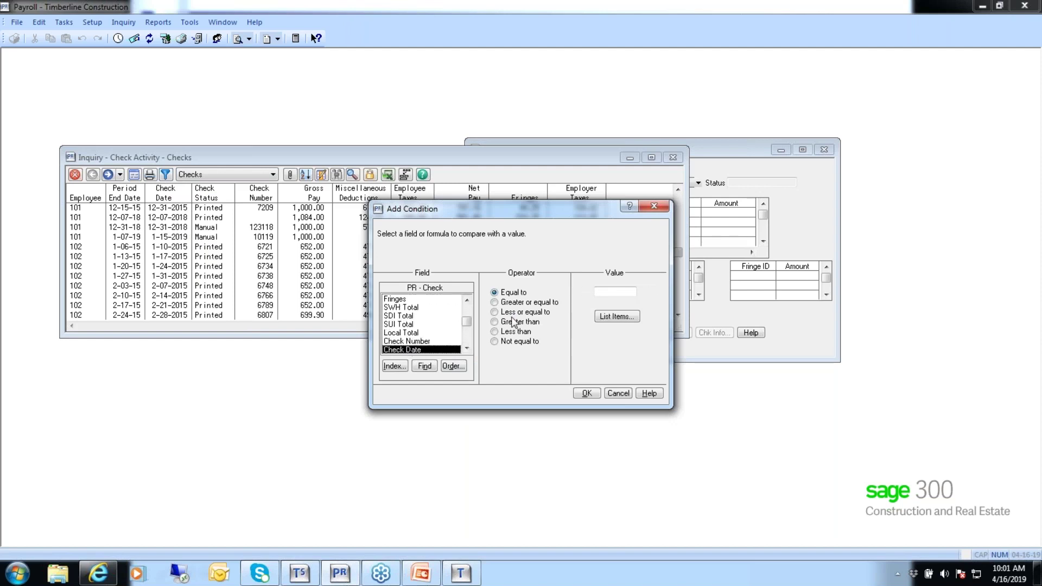
left_click(517, 303)
left_click(606, 291)
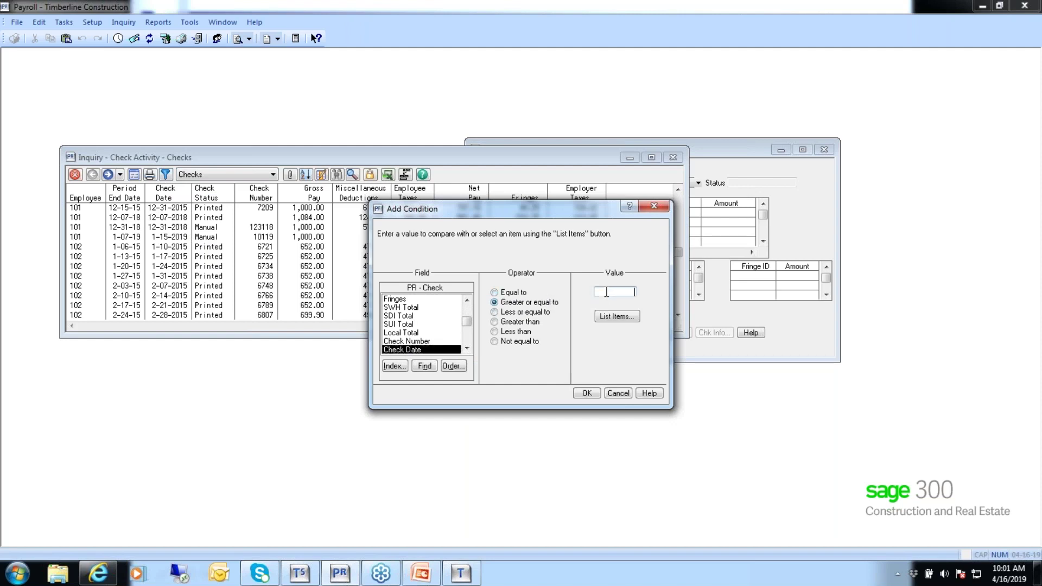
type("0101")
type("19")
left_click(586, 393)
left_click(492, 342)
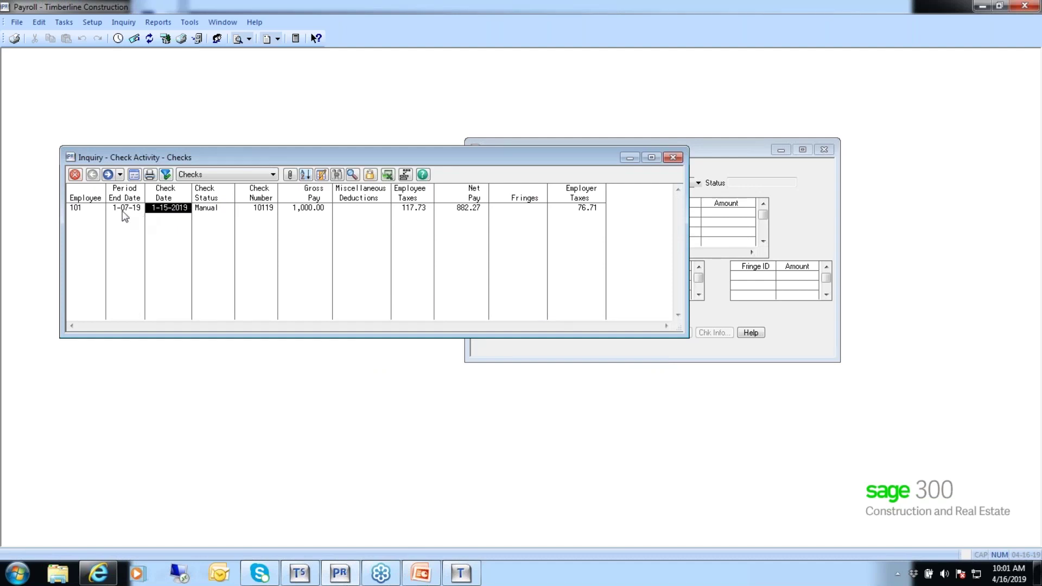
- Close the inquiry, load employee 101's check for period end 01/07/2019, and show its void options
left_click(673, 157)
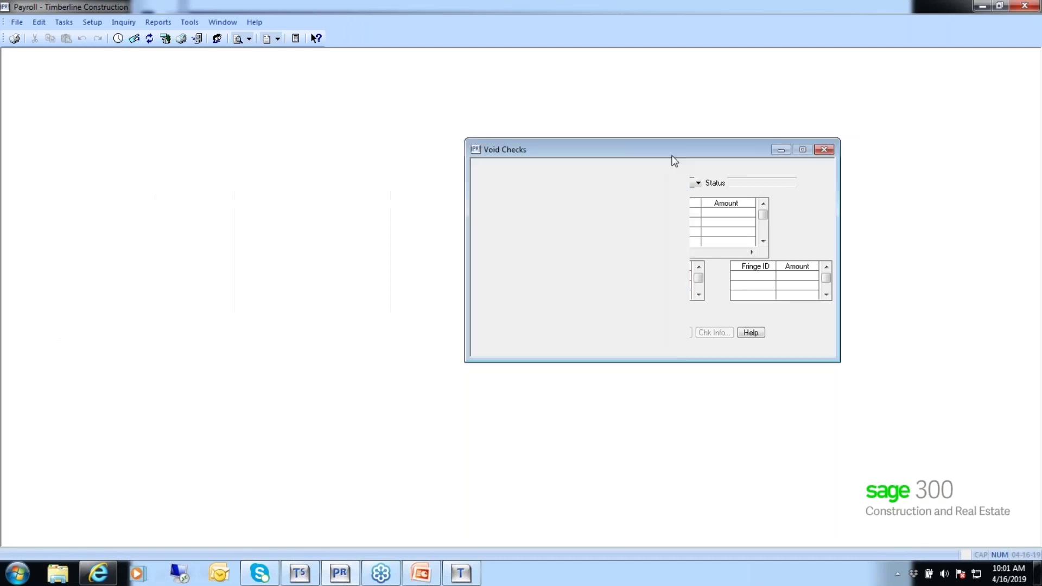
type("101")
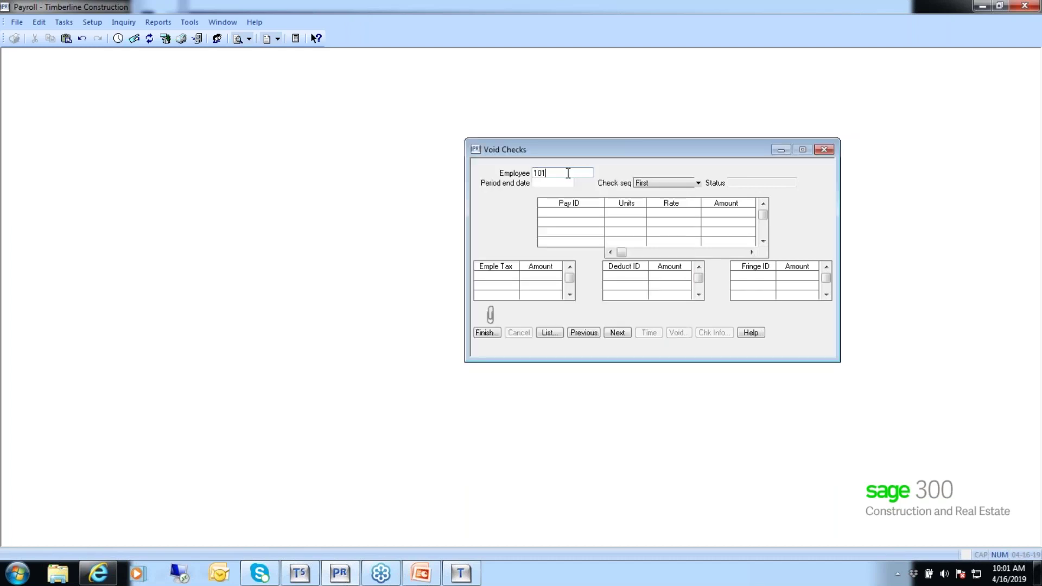
key("Tab")
type("01072019")
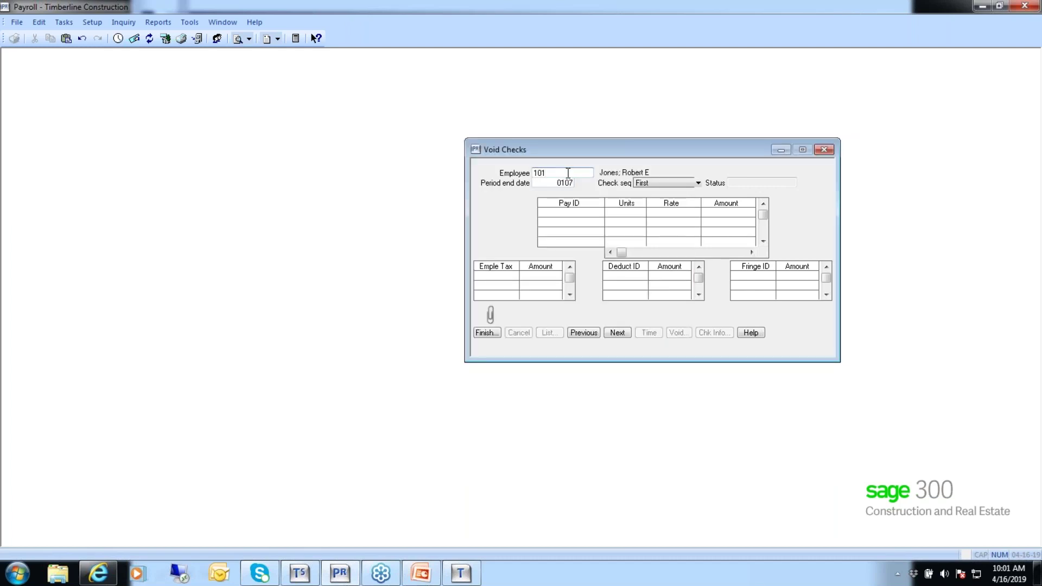
key("Tab")
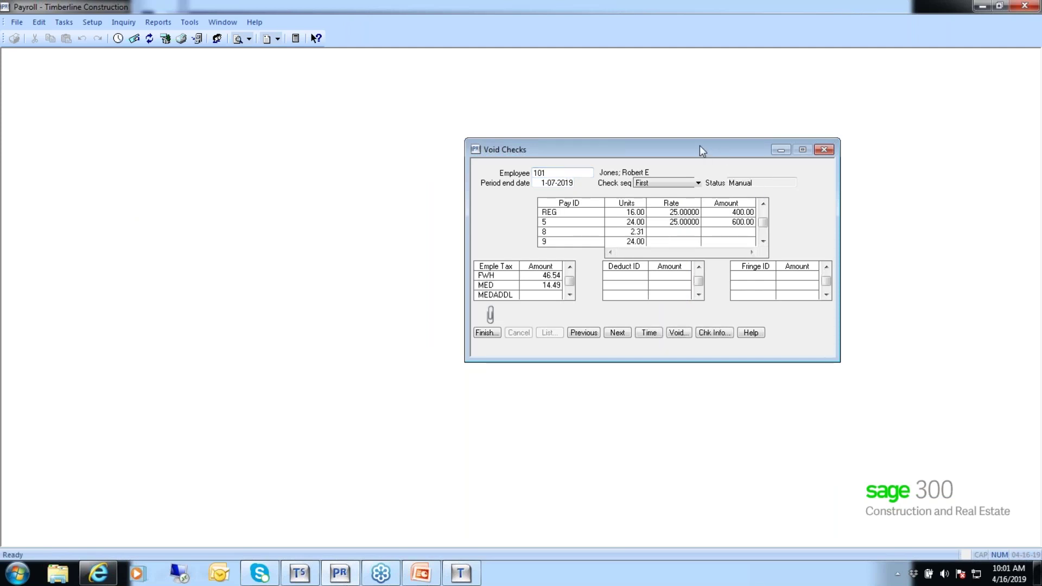
left_click_drag(699, 147, 536, 141)
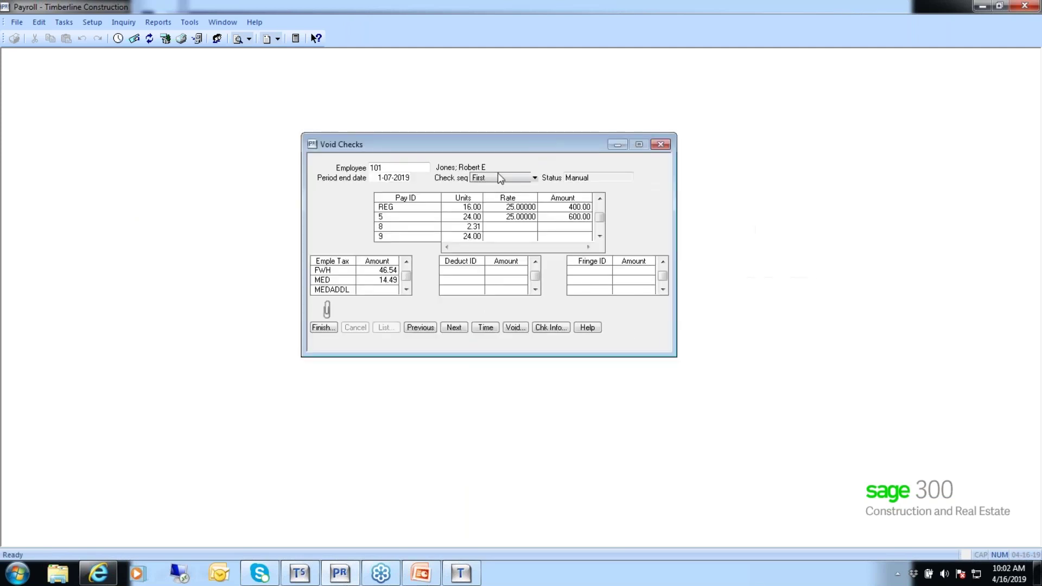
left_click(518, 328)
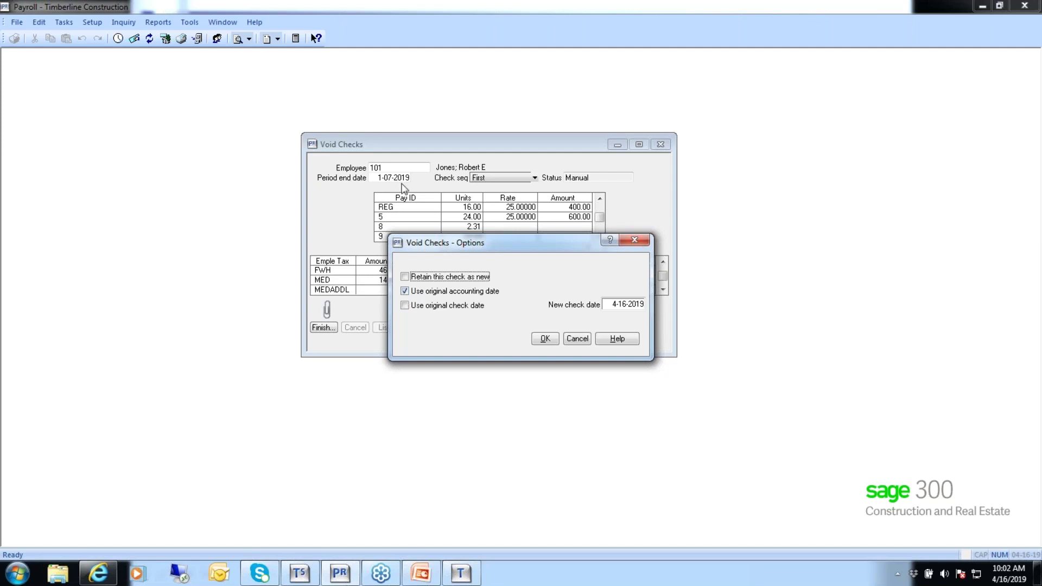
- Uncheck Use original accounting date, then cancel the void options without voiding
left_click(404, 291)
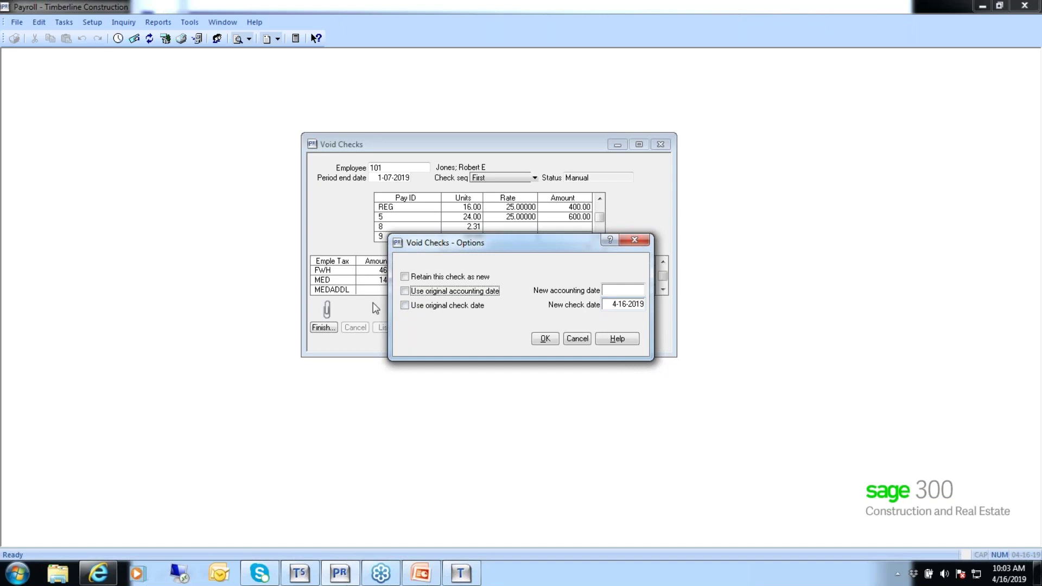
left_click(626, 305)
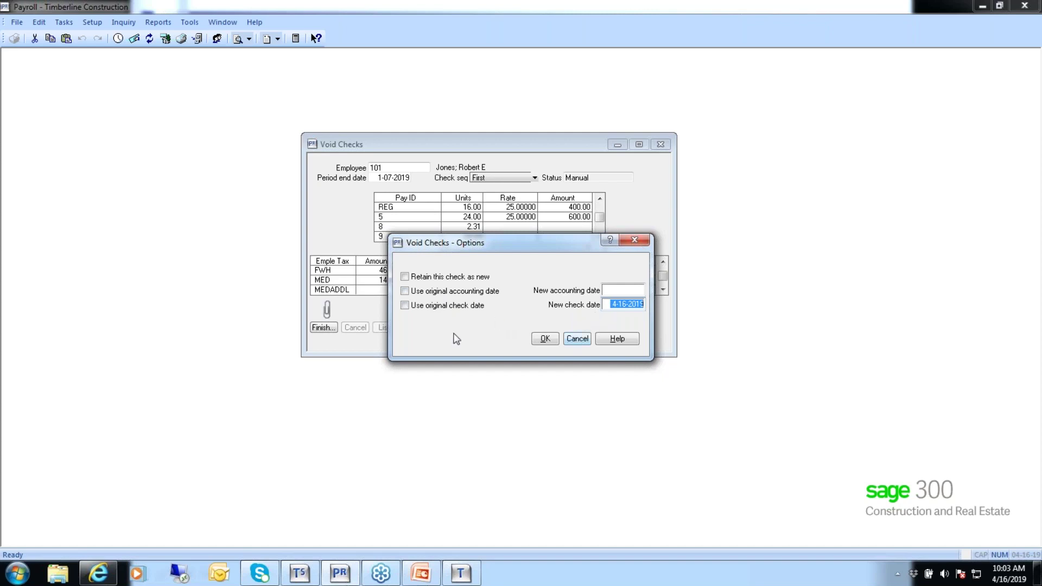
left_click(577, 338)
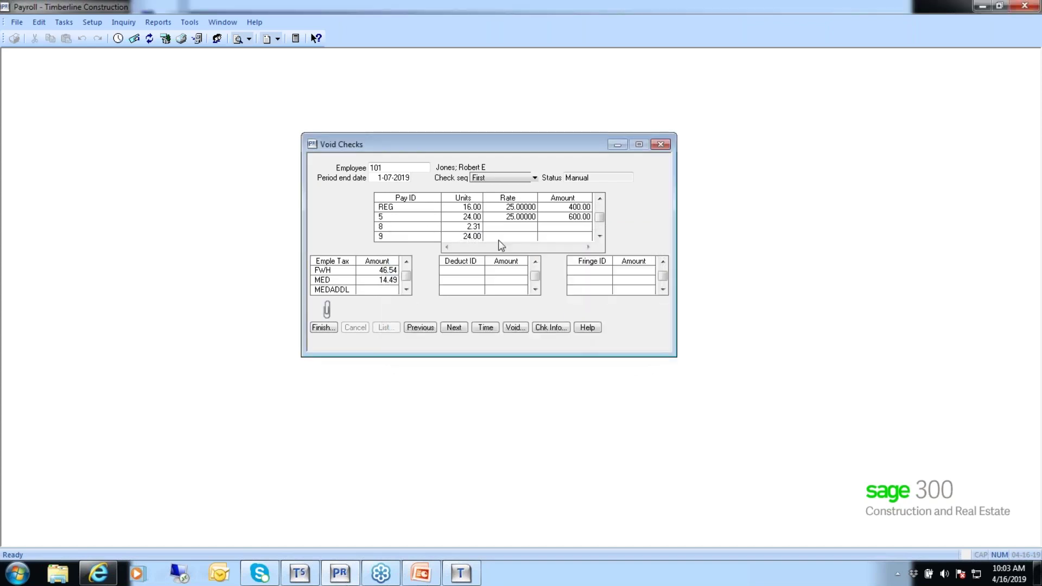
- Close the Void Checks window and open the payroll Tasks menu
left_click(319, 329)
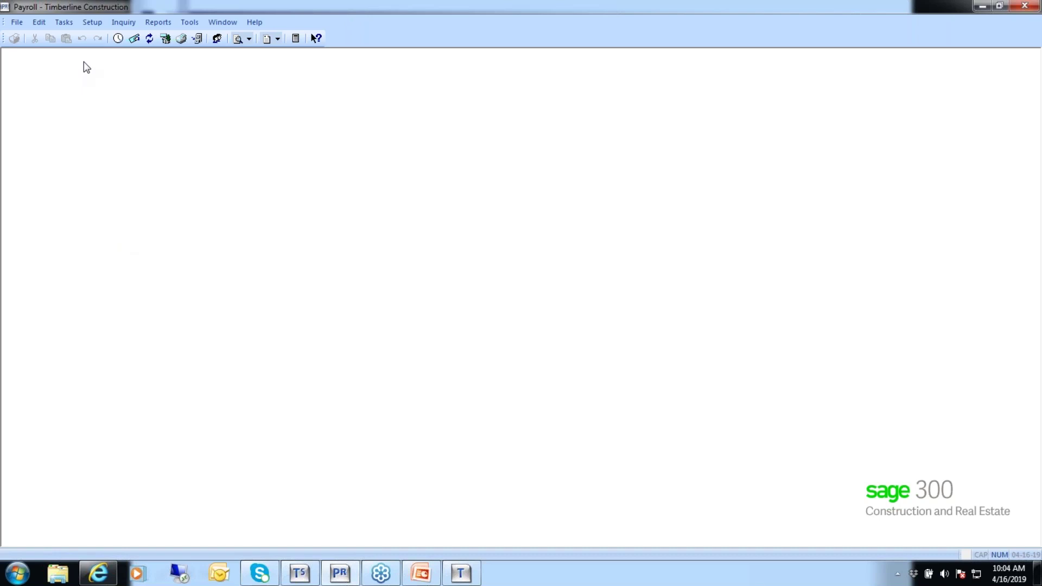
left_click(65, 22)
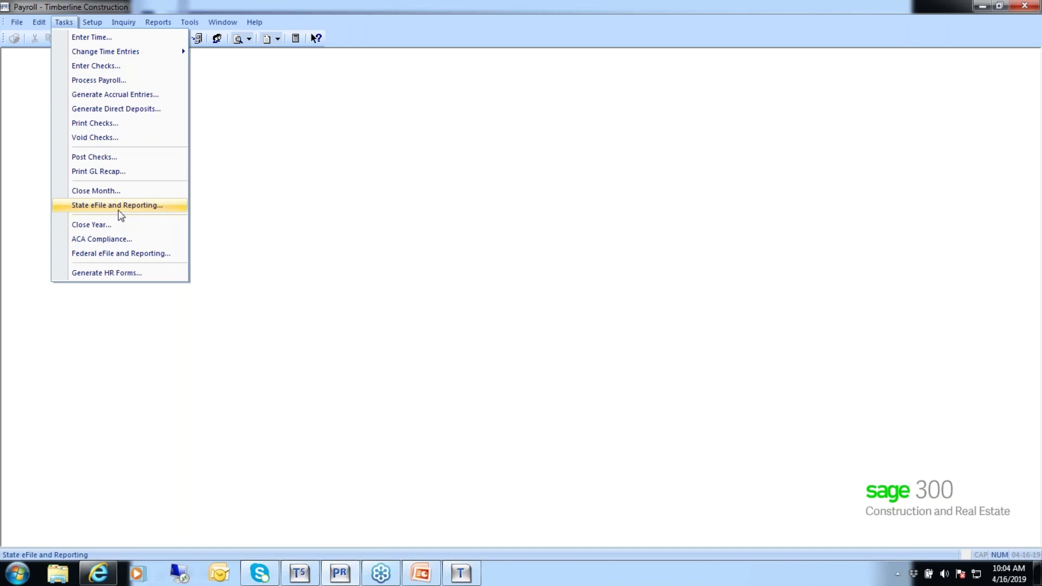
- Start State eFile and Reporting and agree to update Aatrix now
left_click(128, 206)
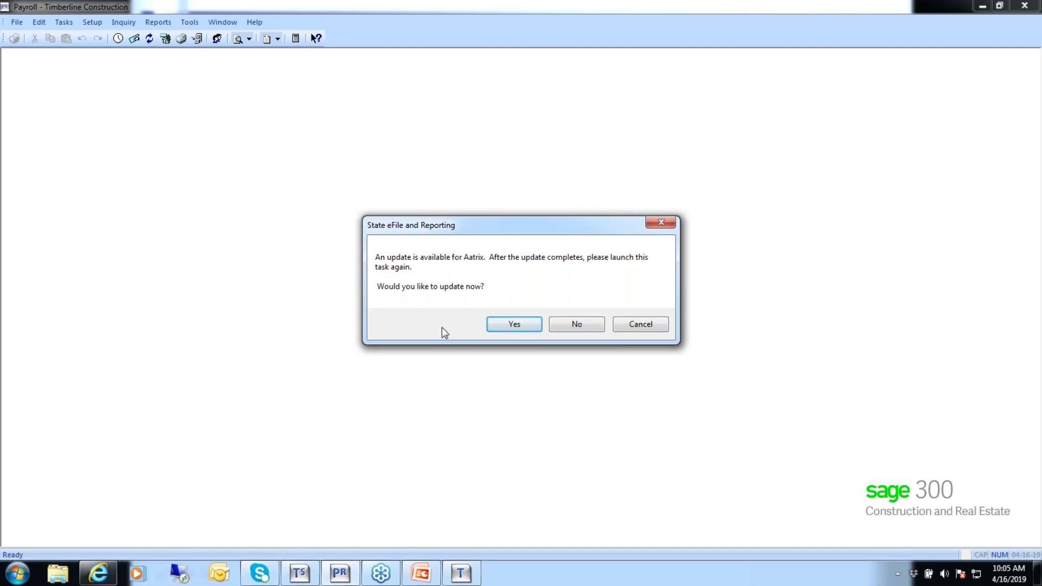
left_click(510, 325)
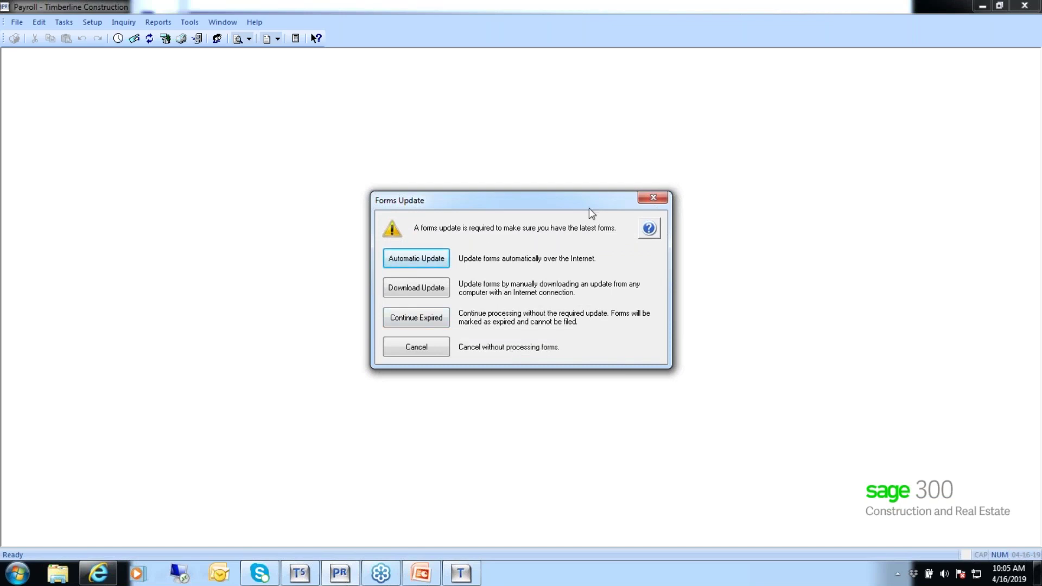
- Run the Aatrix automatic update for the listed forms and close it once complete
left_click(434, 254)
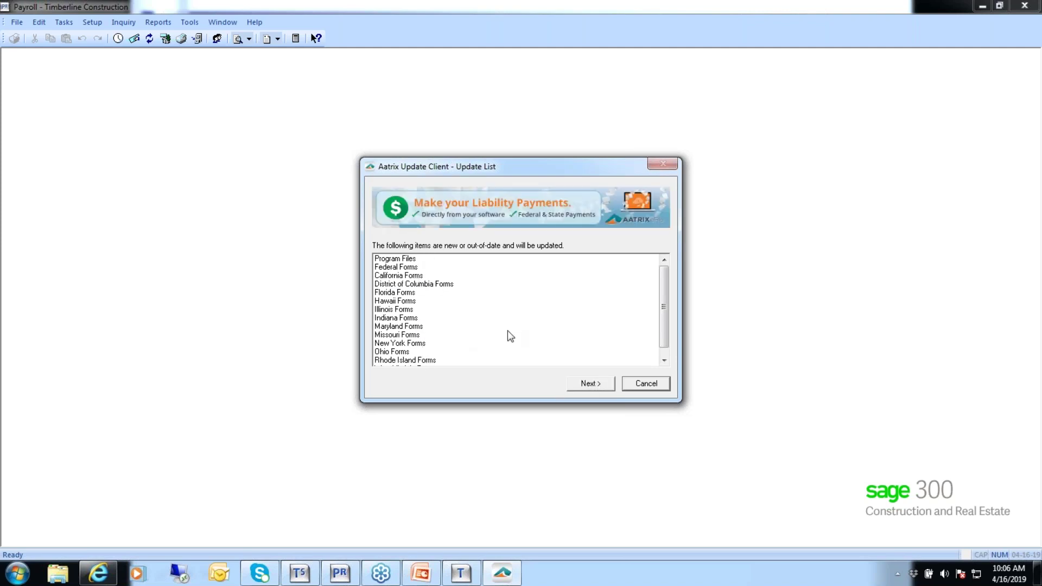
left_click(590, 386)
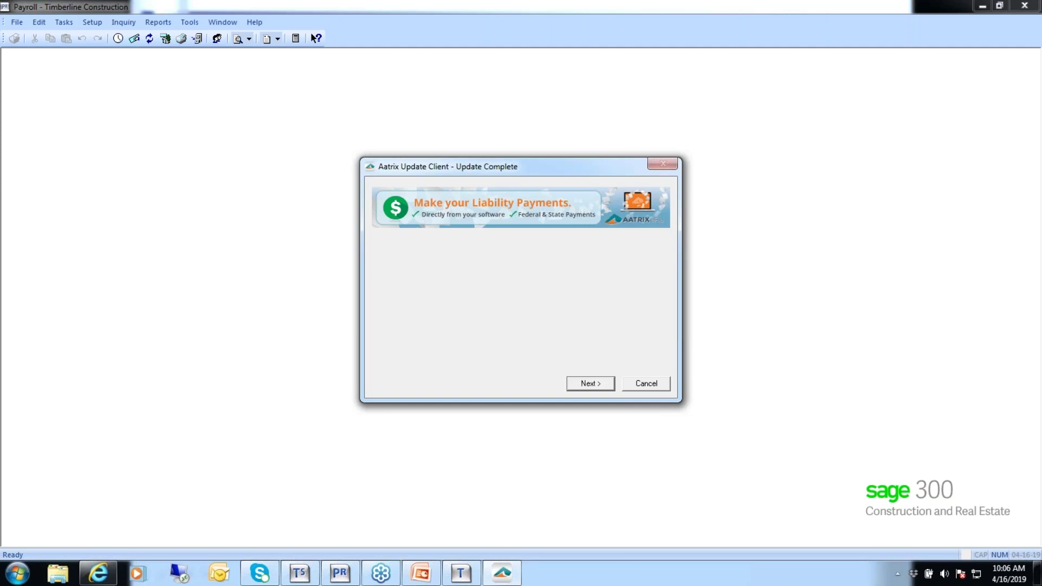
key("Return")
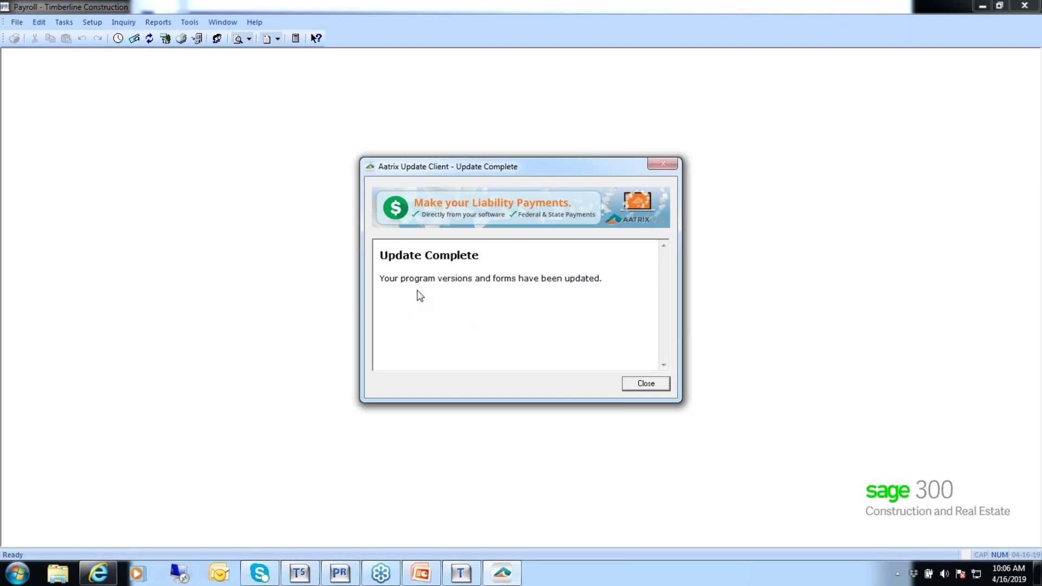
left_click(646, 383)
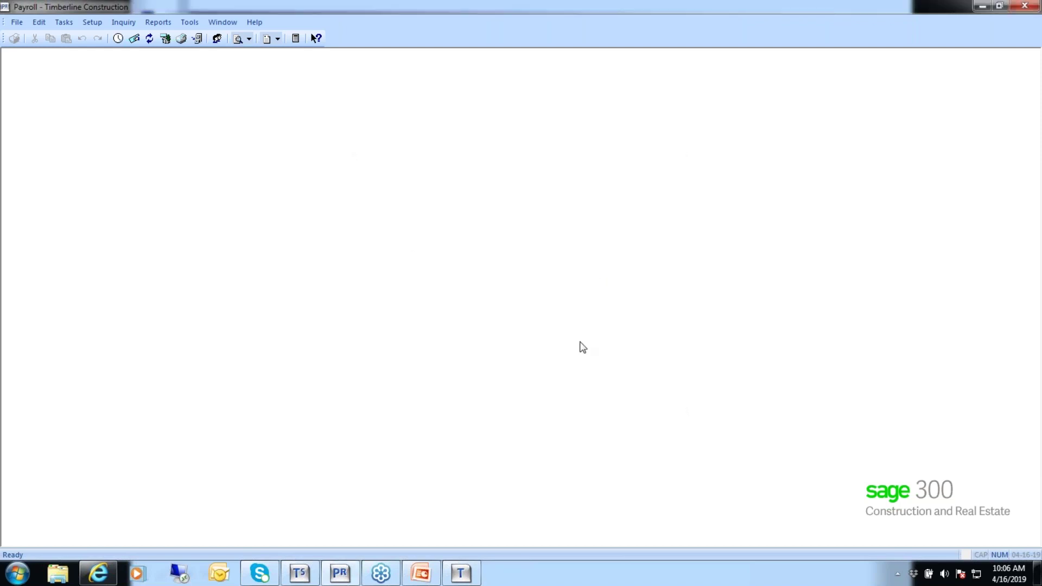
- Relaunch State eFile and Reporting from Tasks and begin a New report
left_click(63, 22)
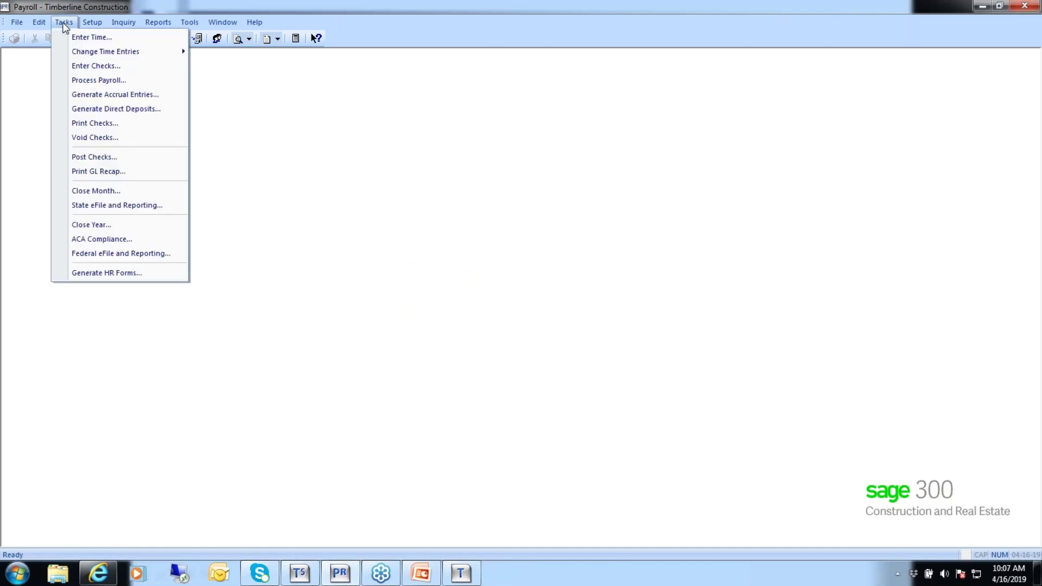
left_click(106, 206)
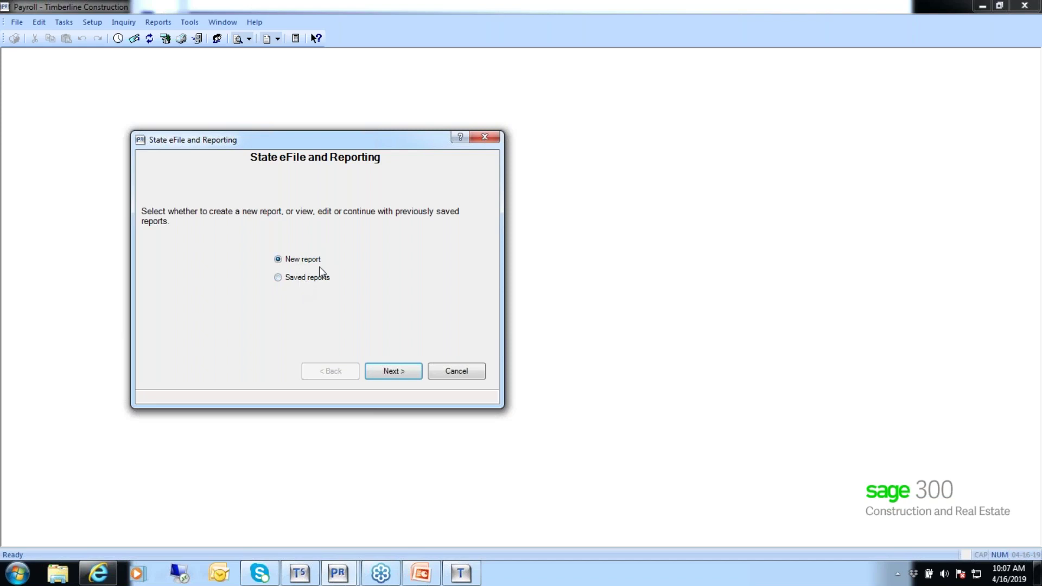
left_click(390, 370)
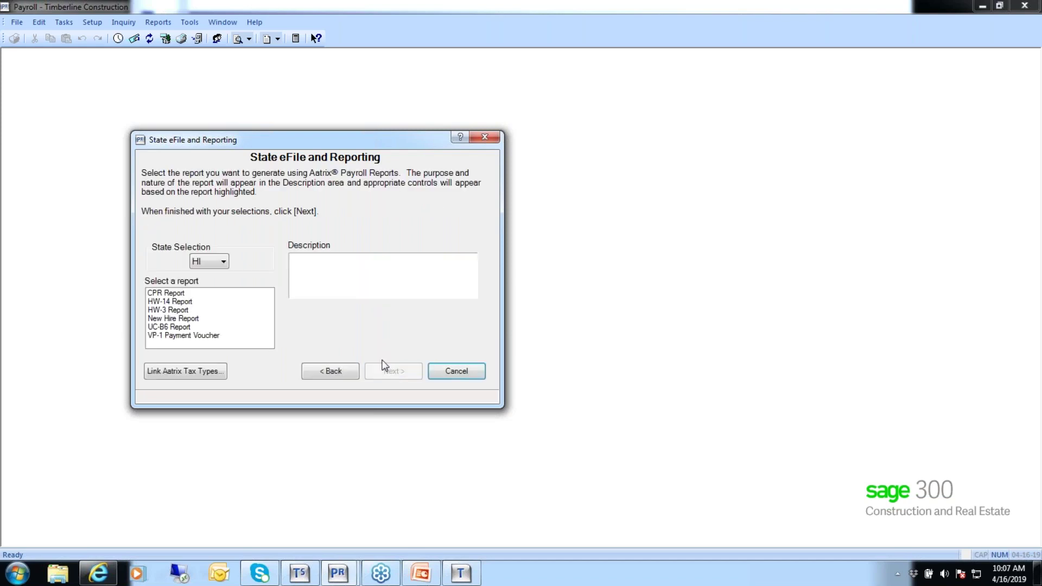
- Choose the OR OQ/132 Reports for 1st Quarter 2019 and continue to employee selection
left_click(222, 263)
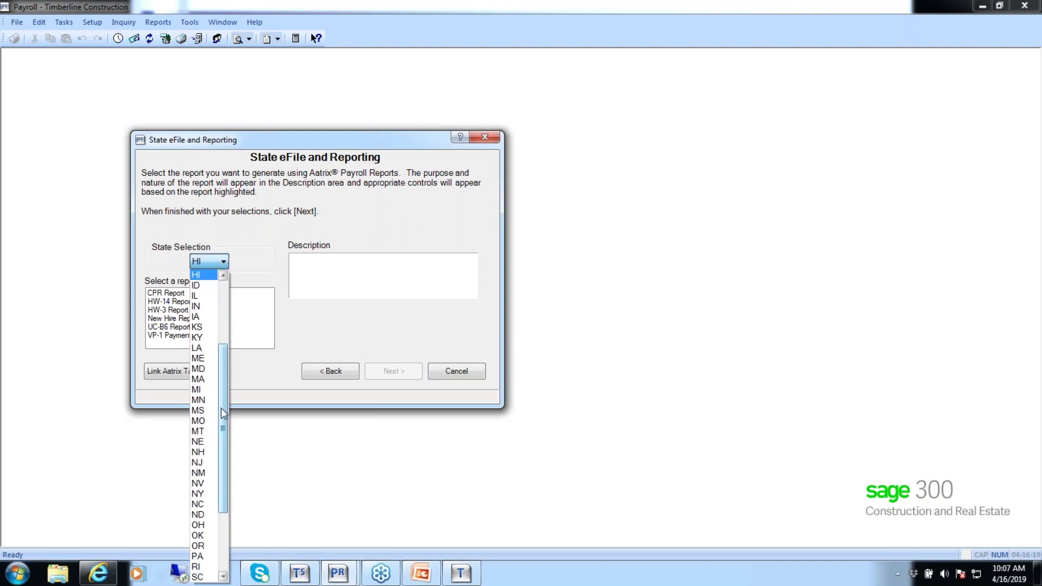
left_click_drag(222, 414, 222, 458)
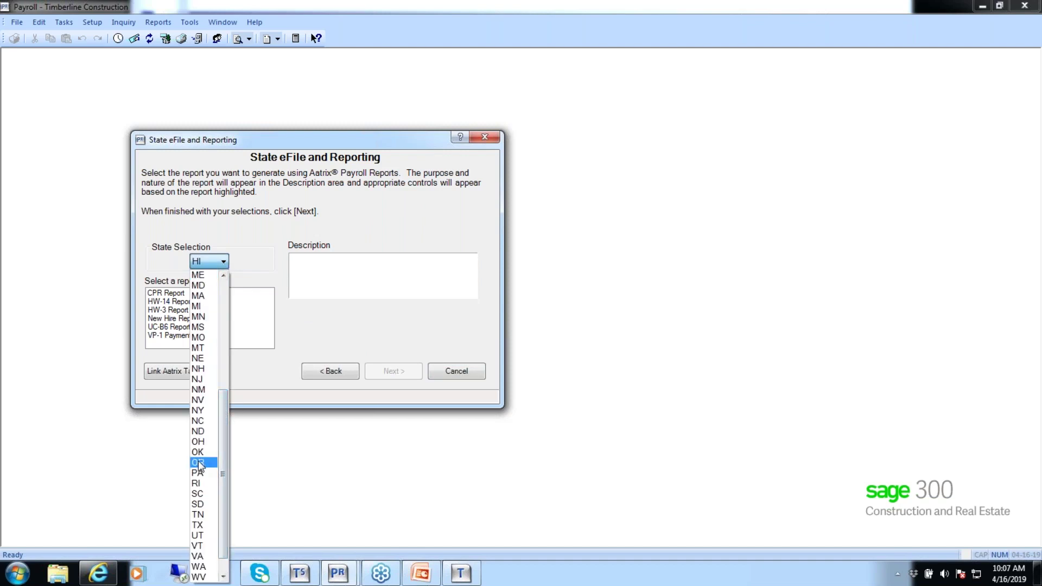
left_click(197, 462)
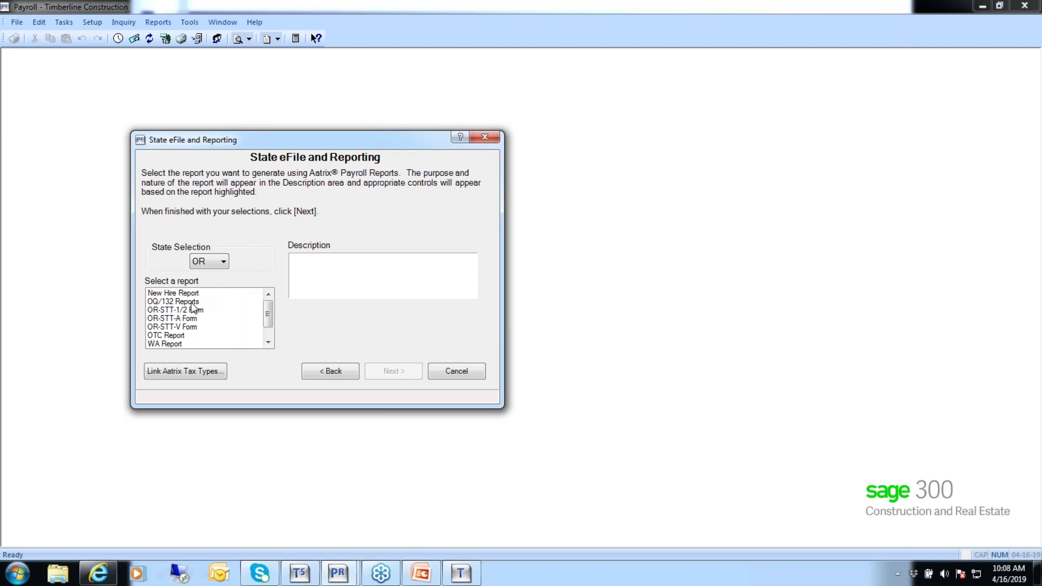
left_click(193, 301)
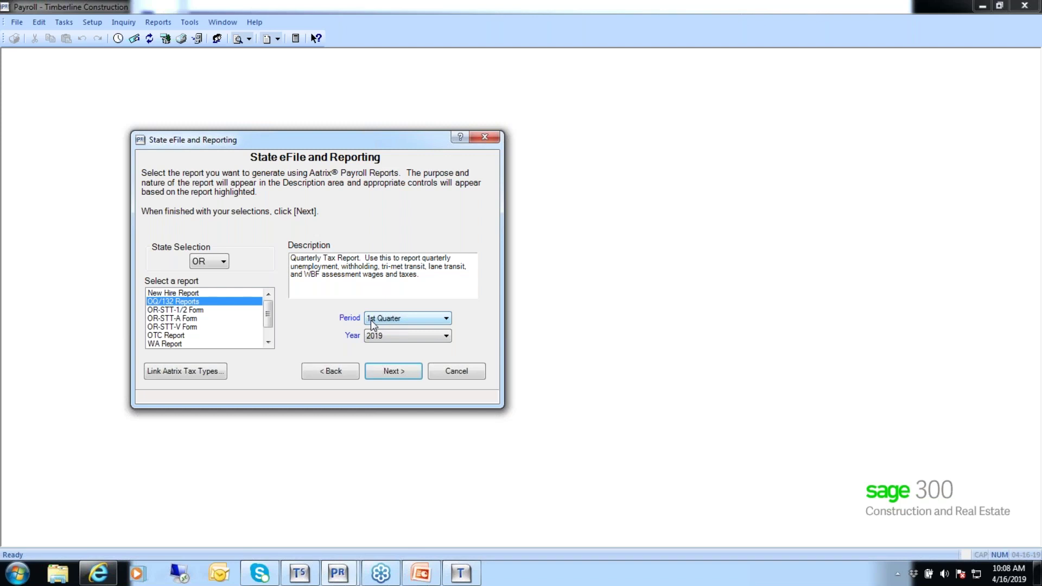
left_click(446, 319)
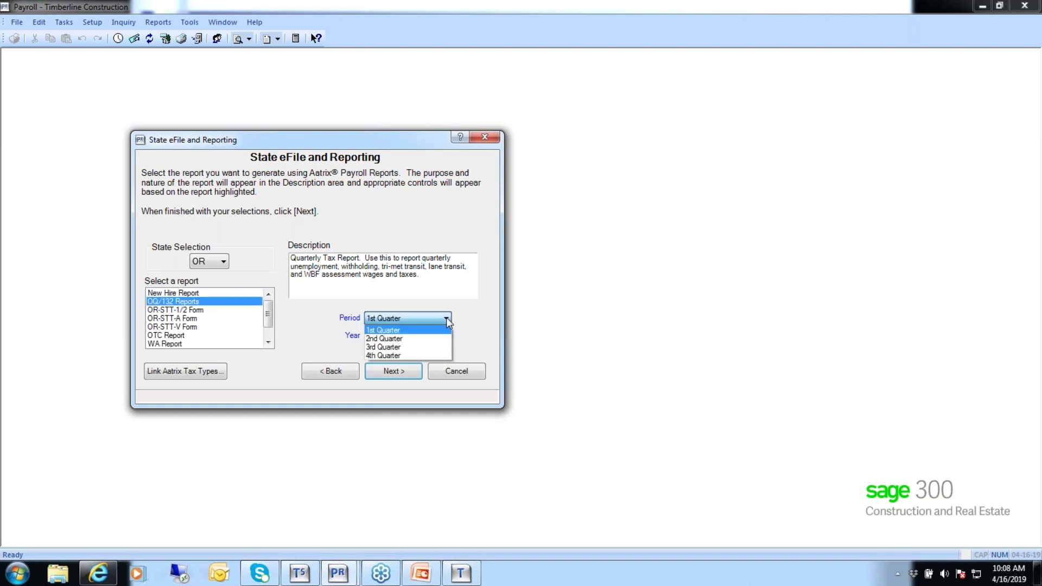
left_click(406, 329)
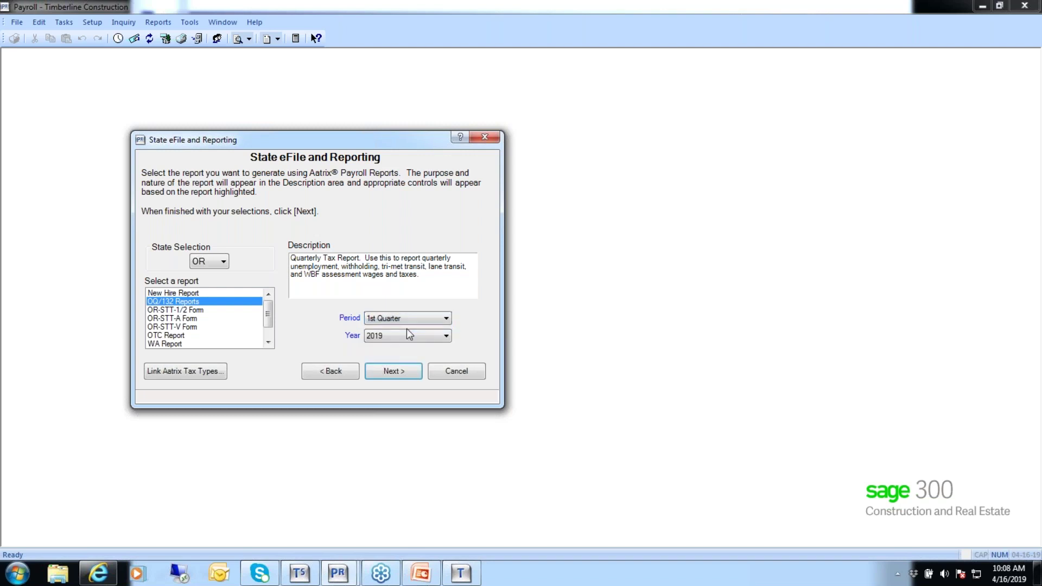
left_click(372, 341)
left_click(372, 341)
left_click(388, 373)
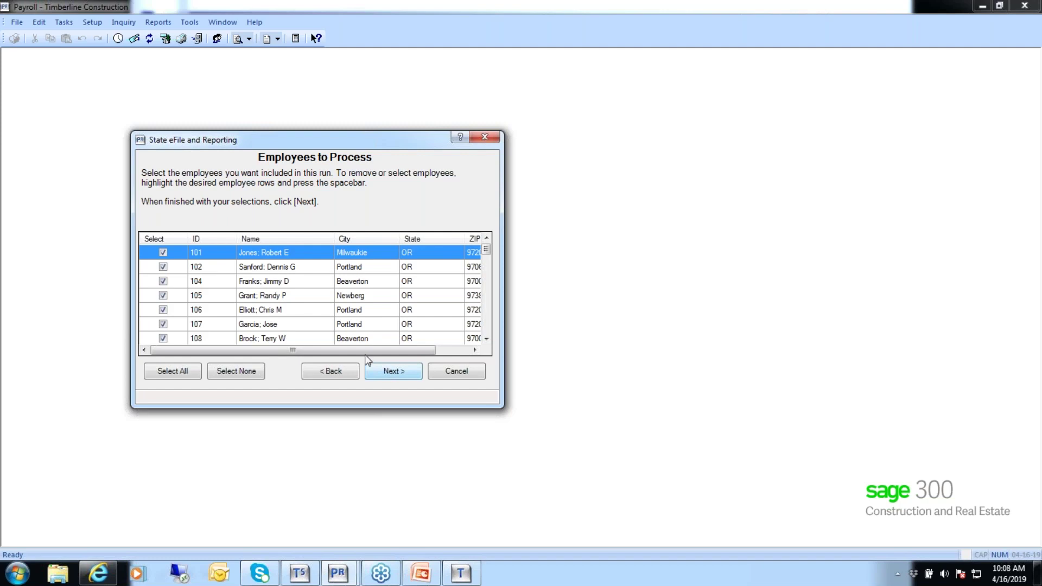
- Deselect all employees, include only the first one, and advance to Generate State Report
left_click(236, 373)
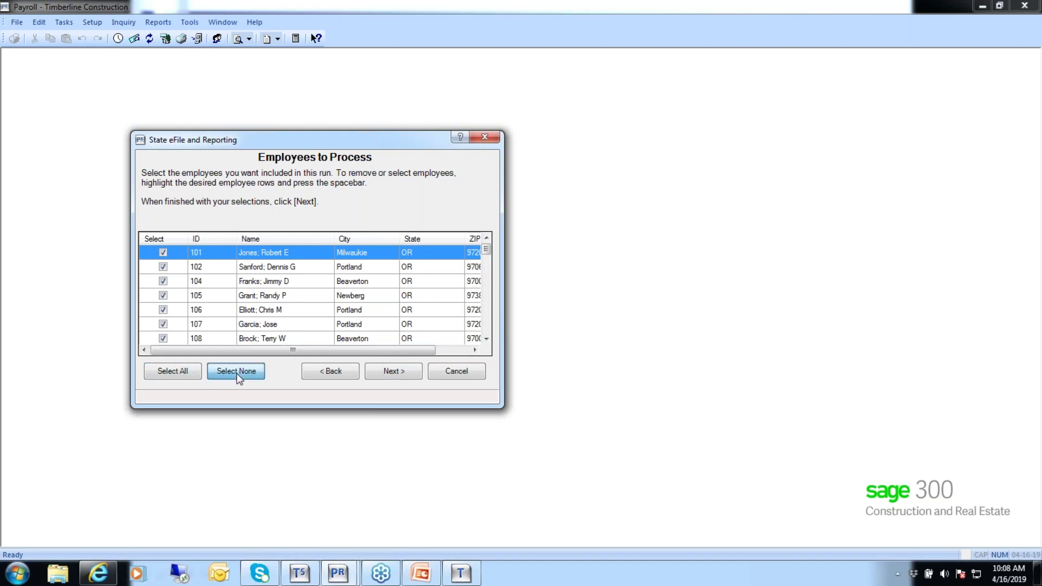
left_click(162, 252)
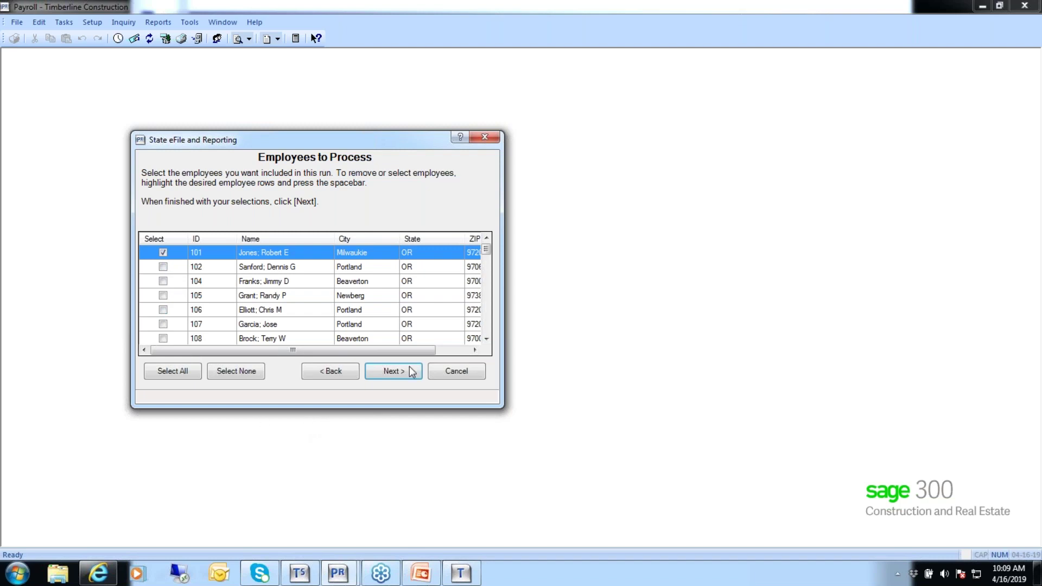
left_click(383, 371)
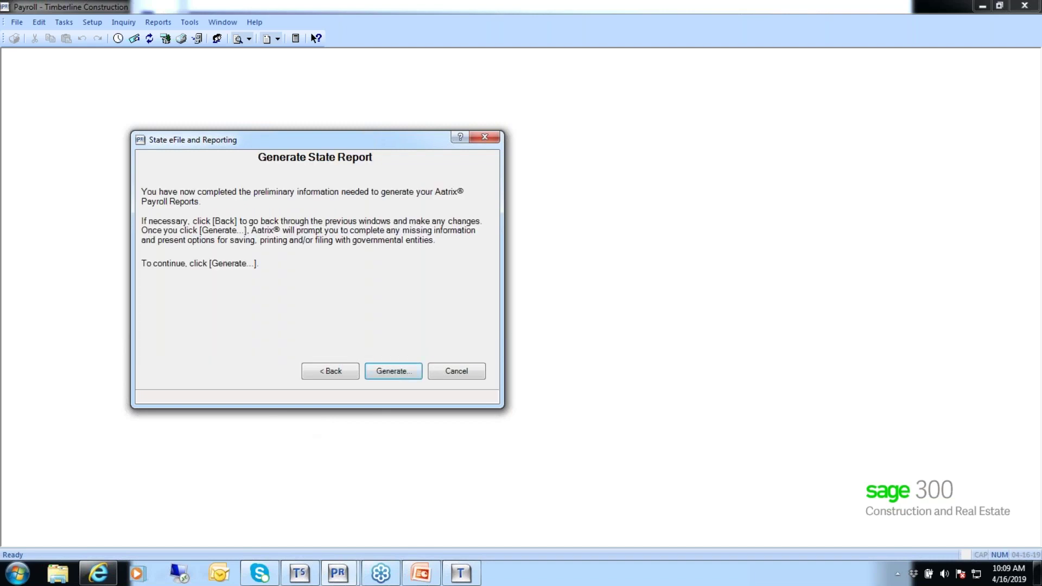
- Generate the Oregon state report fresh, declining the saved work-in-progress
left_click(386, 373)
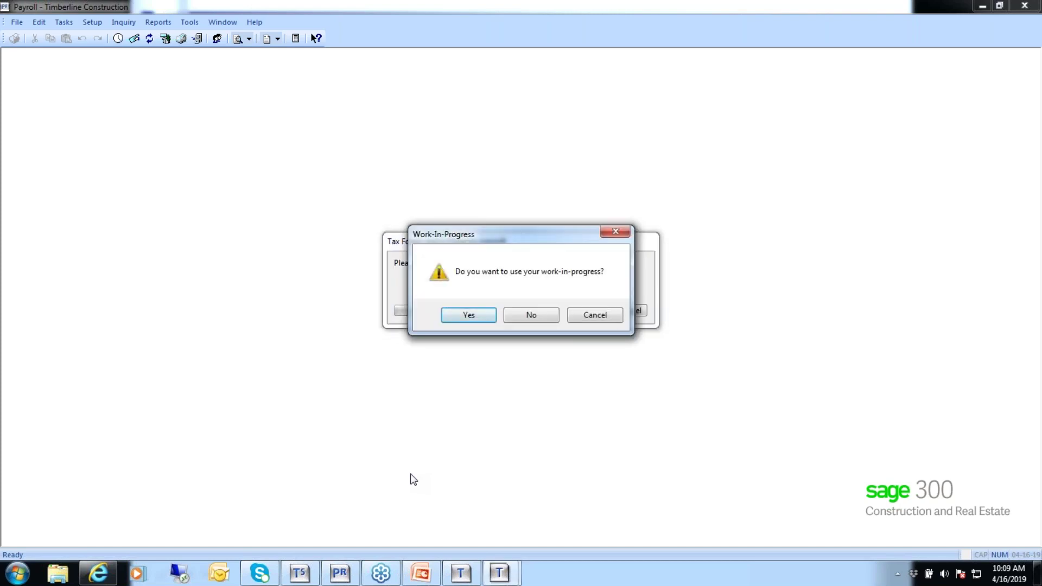
left_click(523, 314)
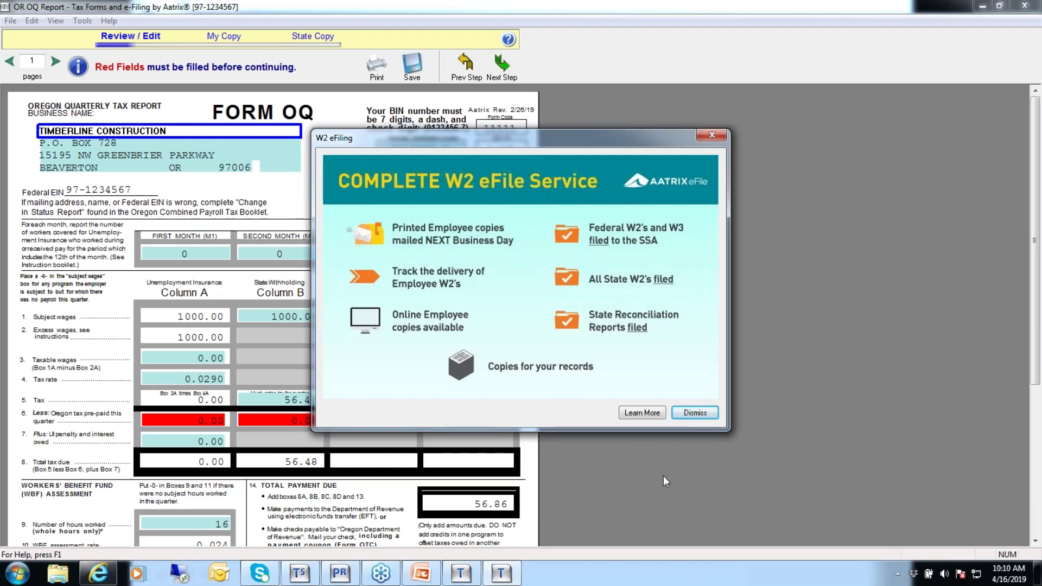
- Dismiss the W2 e-filing promo, the Report Steps notice and the Red Fields warning on Form OQ
left_click(696, 413)
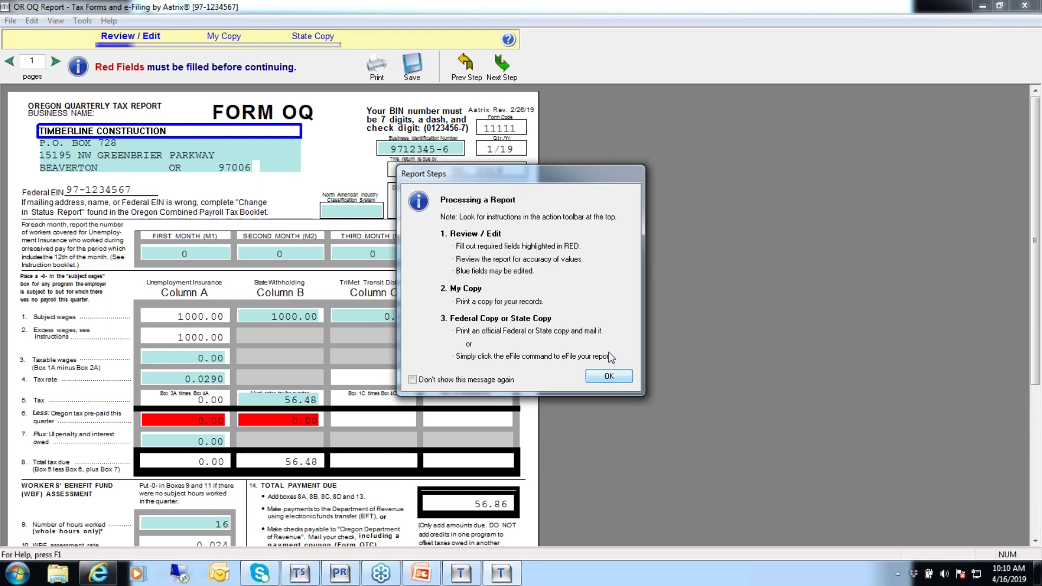
left_click(605, 379)
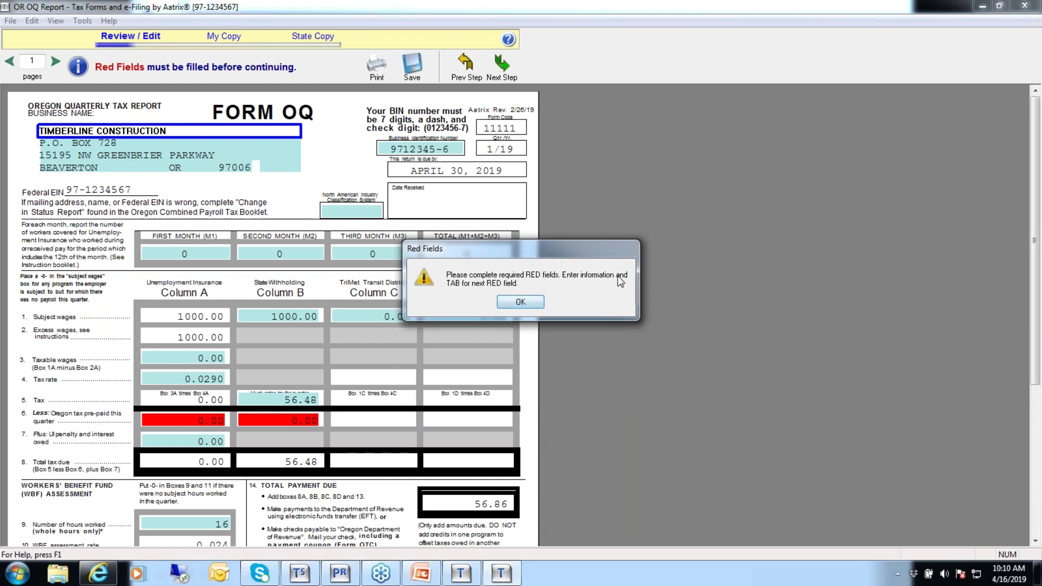
left_click(520, 302)
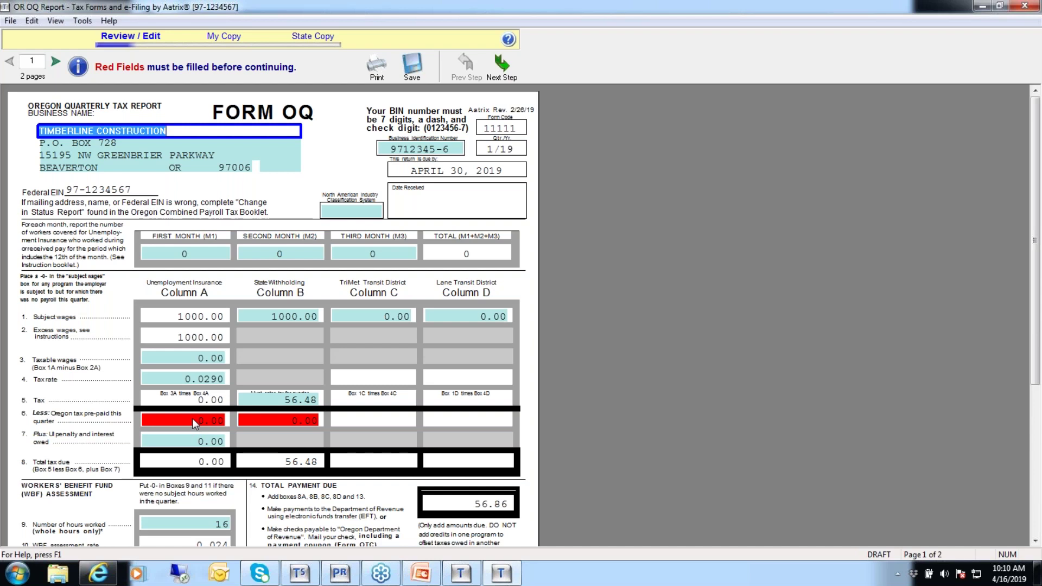
- Enter 56.48 as the pre-paid state withholding in Box 6B on line 6
left_click(194, 423)
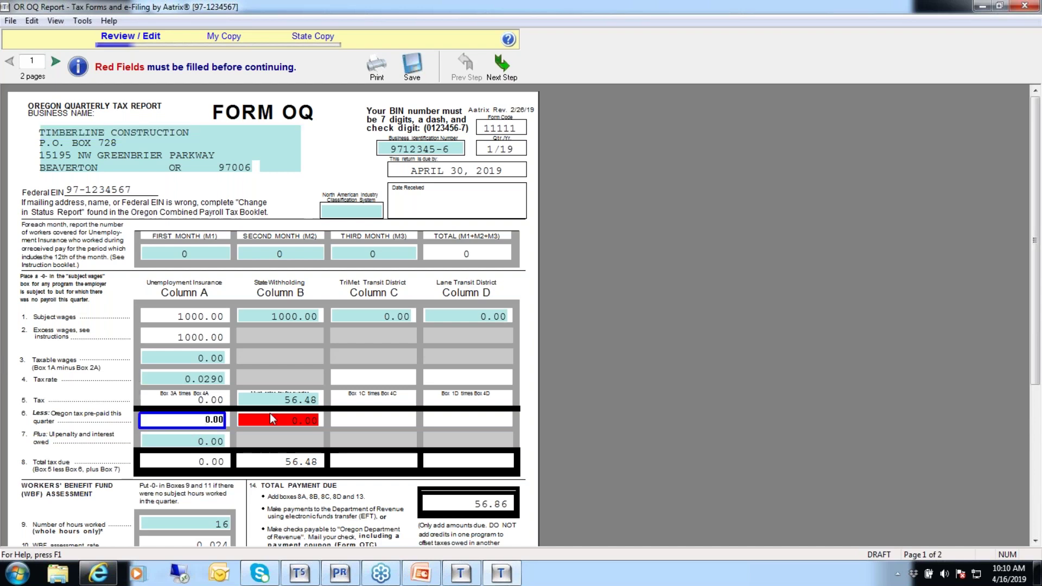
left_click(296, 421)
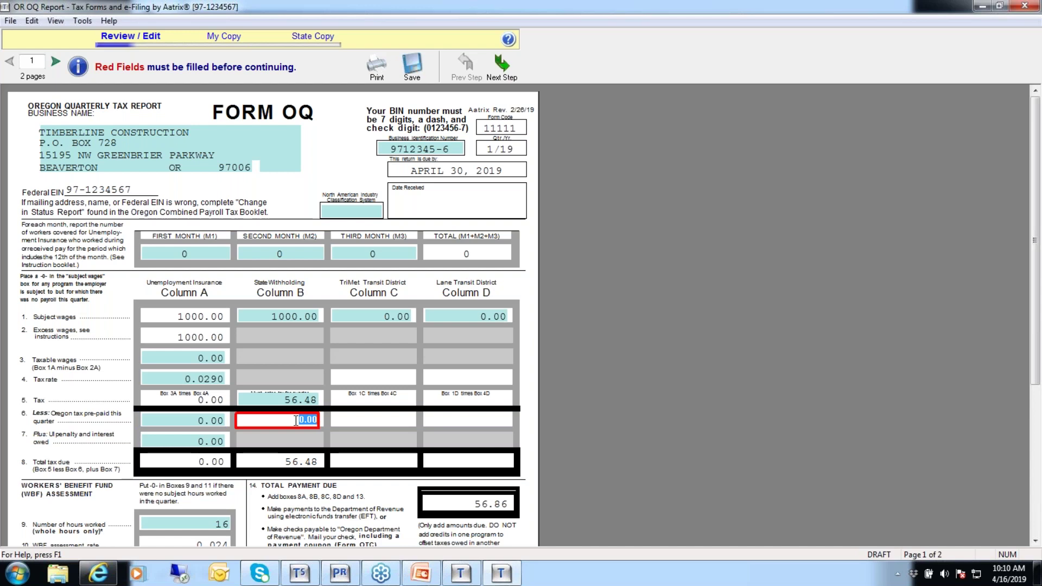
type("56")
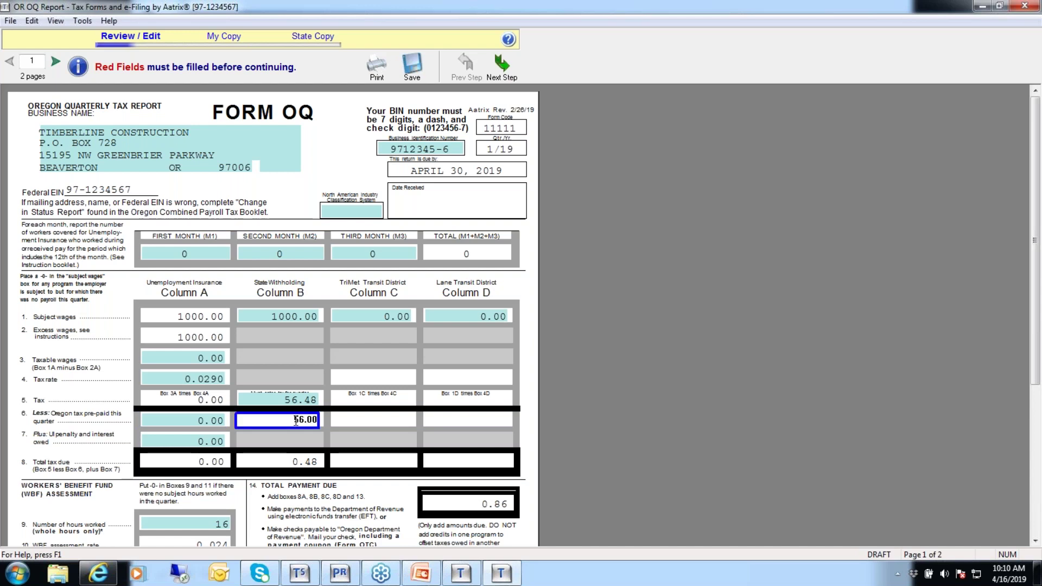
type(".48")
left_click_drag(1032, 284, 1004, 422)
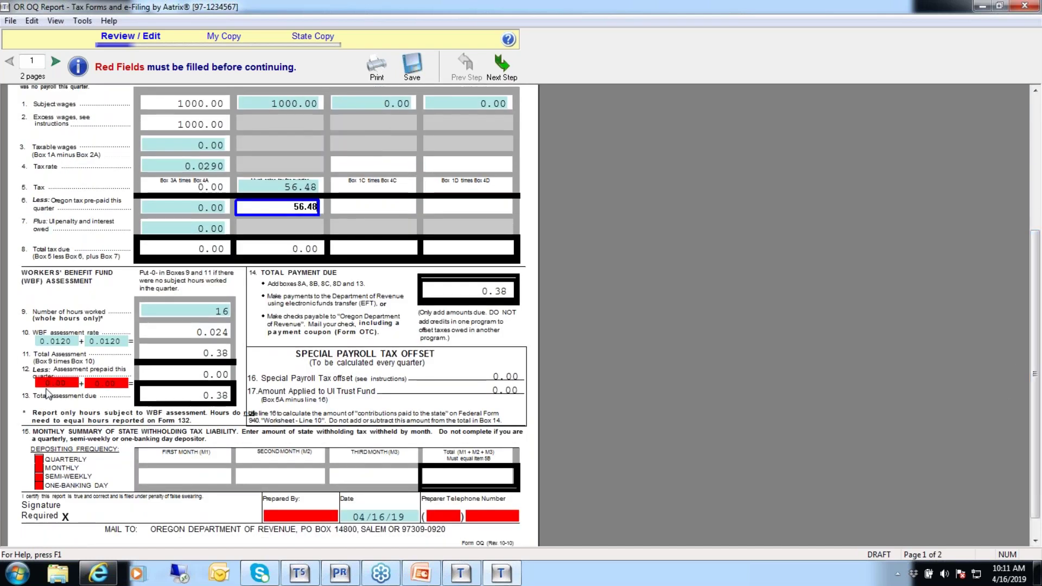
- Set Box 12 prepaid WBF to 0, mark monthly depositing, and leave months two and three at 0.00
left_click(54, 383)
type("0.00...")
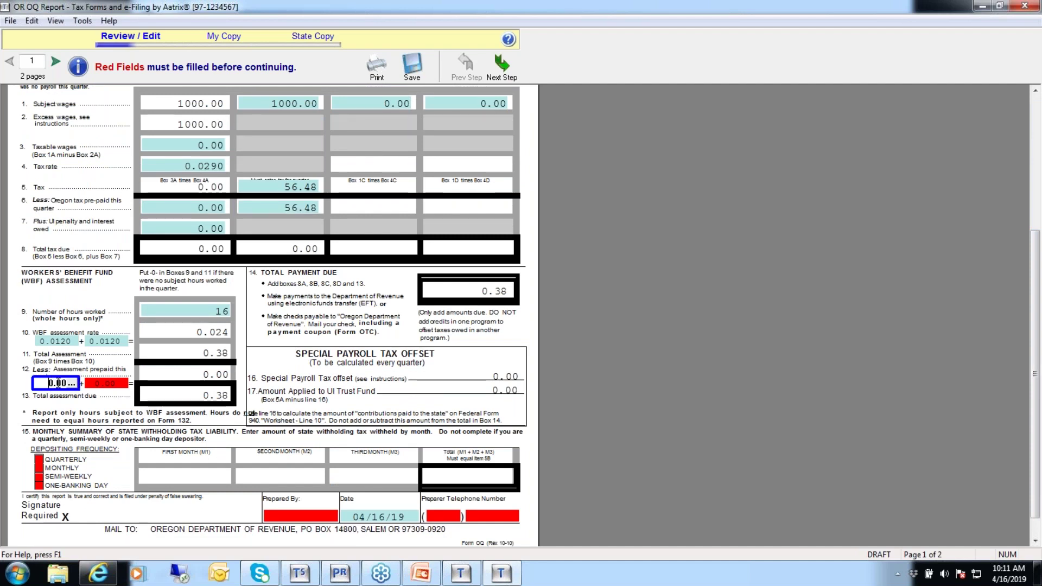
key("Tab")
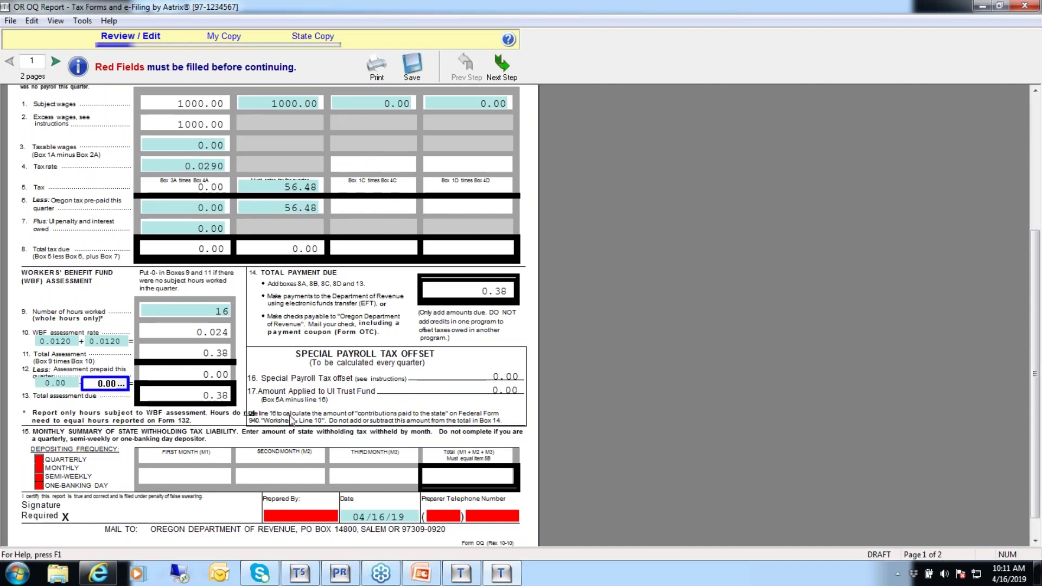
left_click(38, 468)
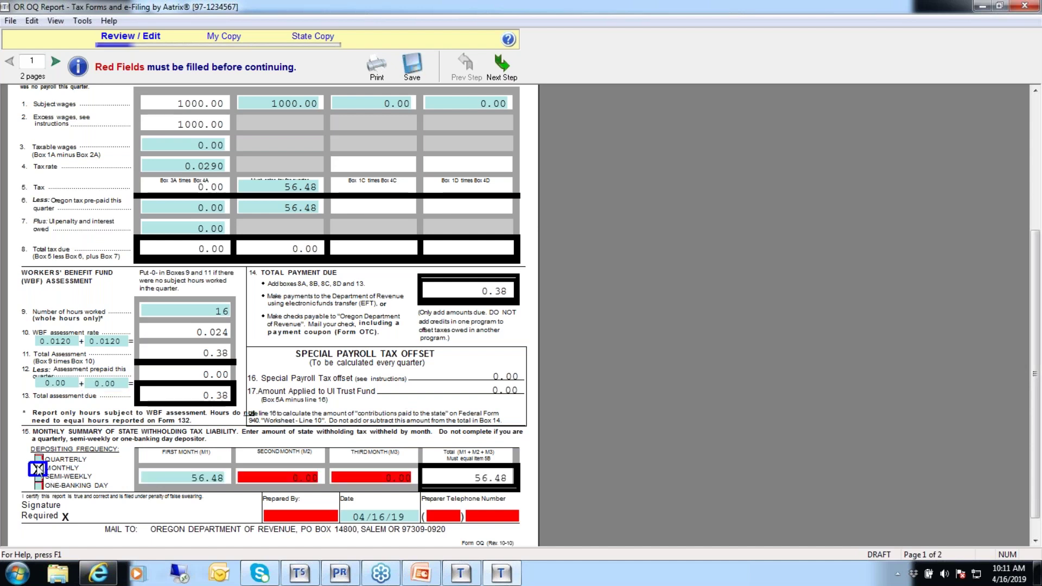
left_click(288, 481)
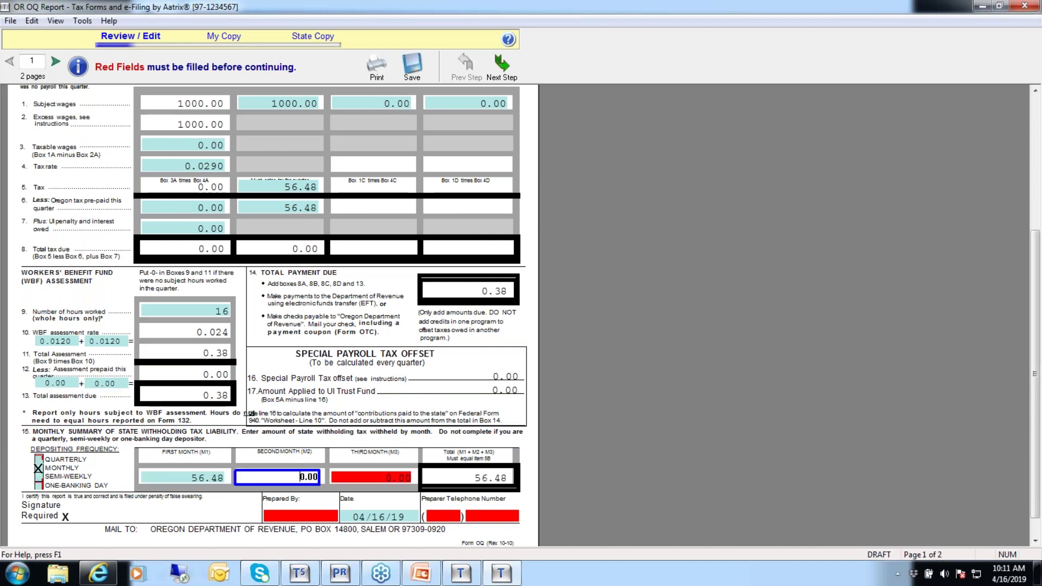
left_click(373, 476)
key("Return")
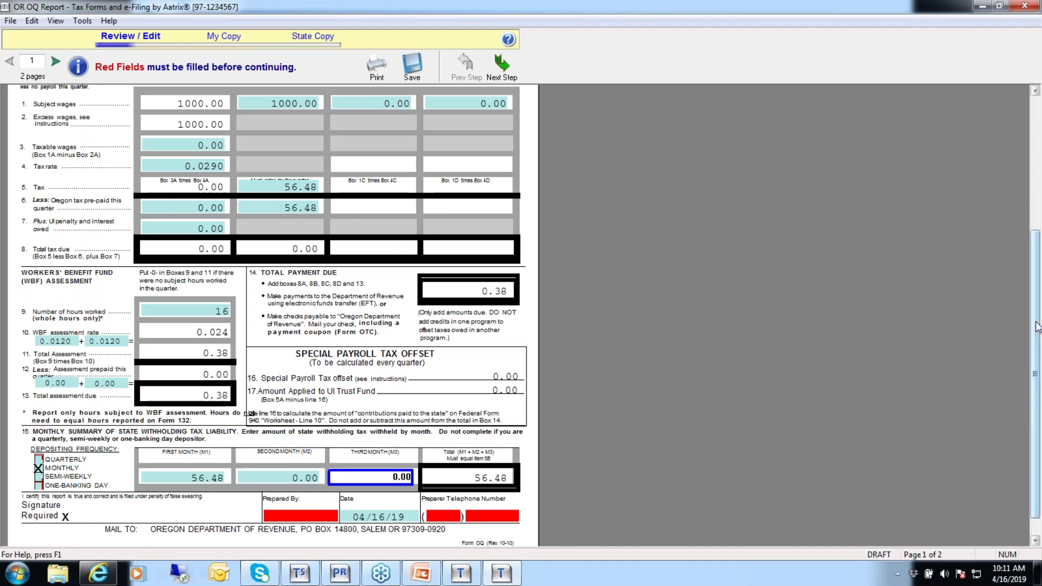
- Fill in the preparer's name and telephone number in the Prepared By section
scroll(1036, 326, "down", 1)
left_click(279, 490)
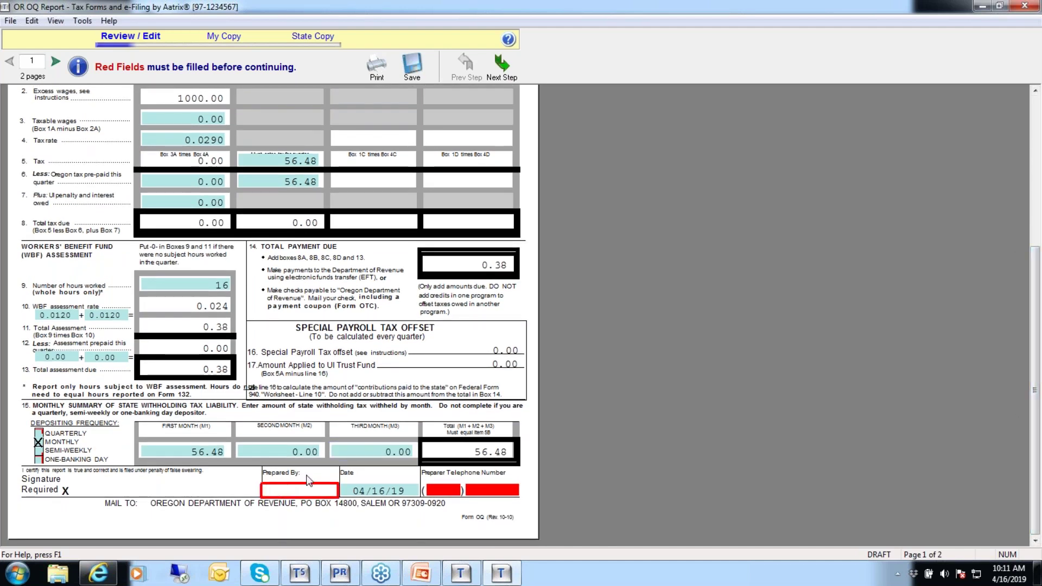
type("Jeannette")
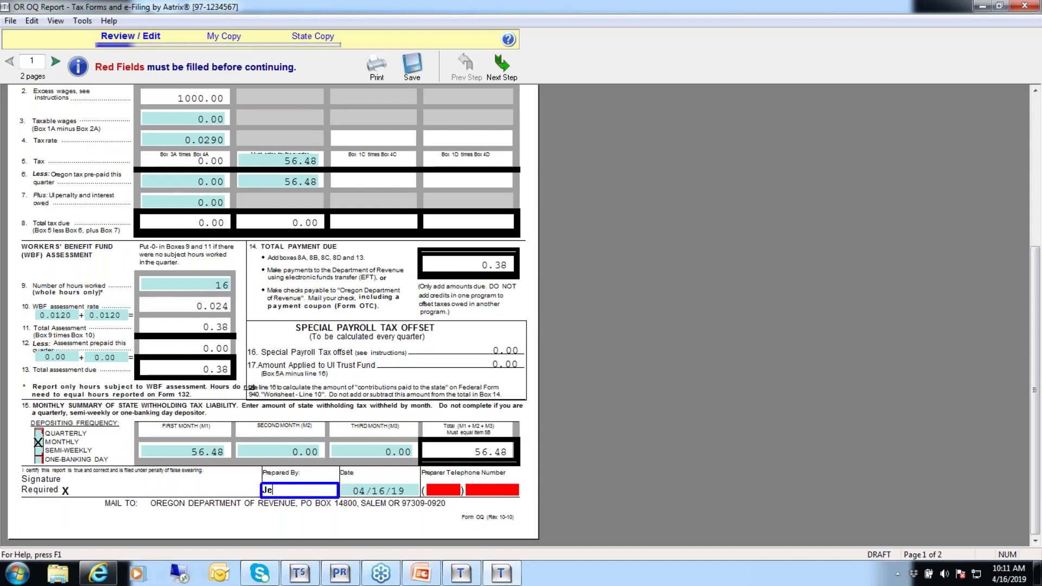
left_click(437, 490)
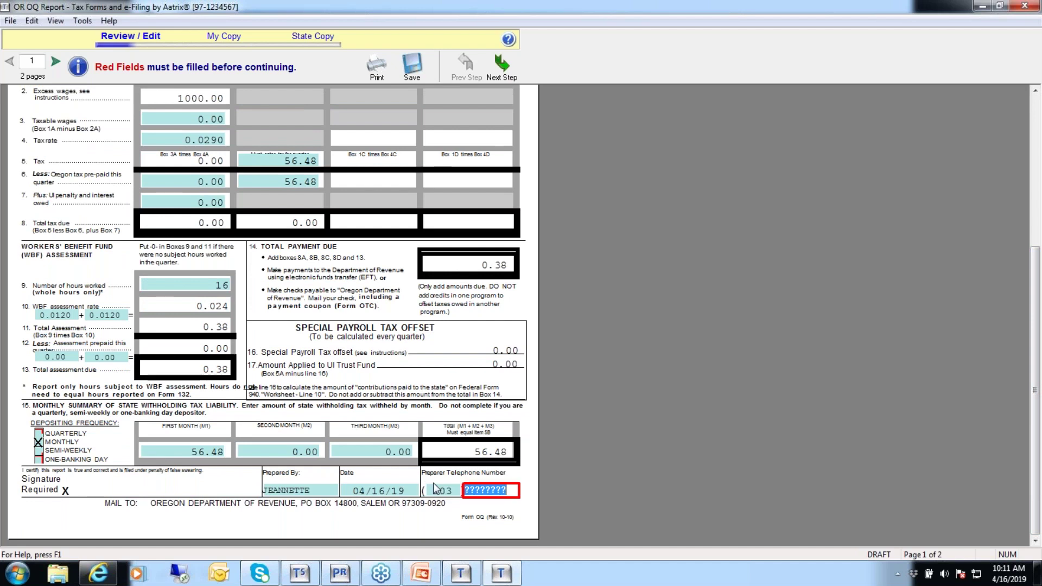
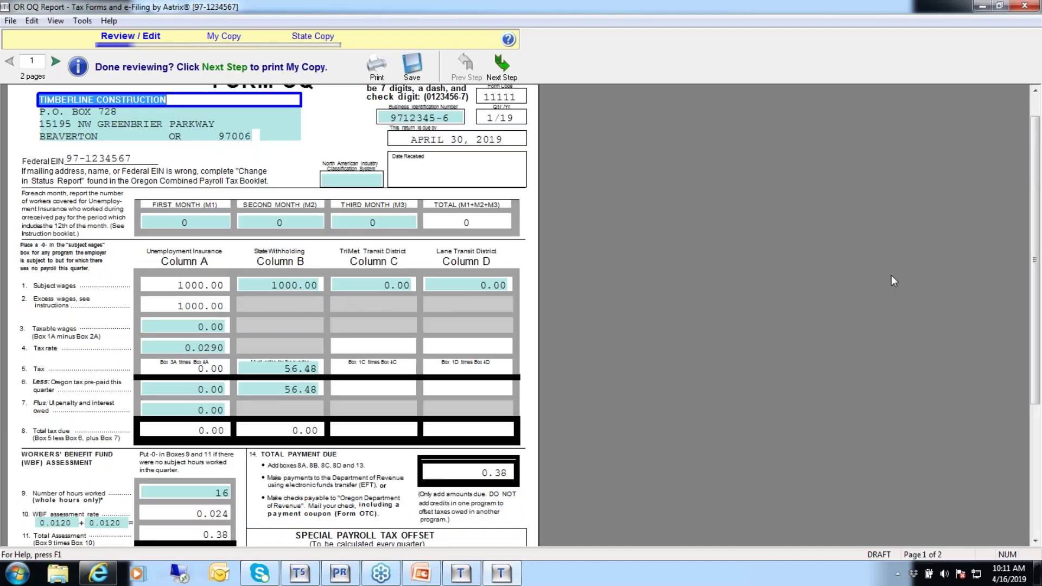
- Review page 2 (Form 132), then return to page 1 (Form OQ)
scroll(1036, 317, "up", 2)
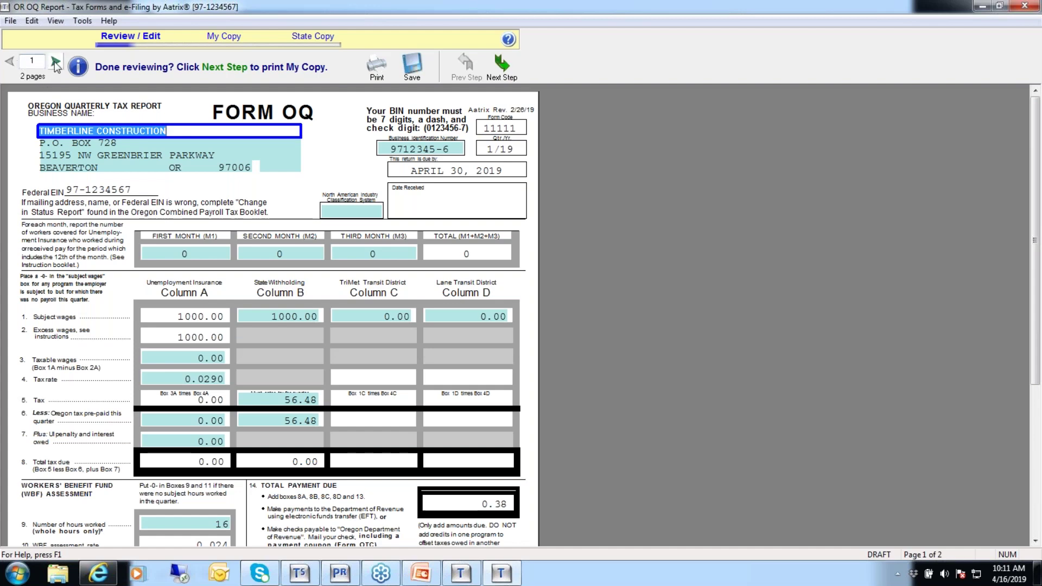
left_click(55, 62)
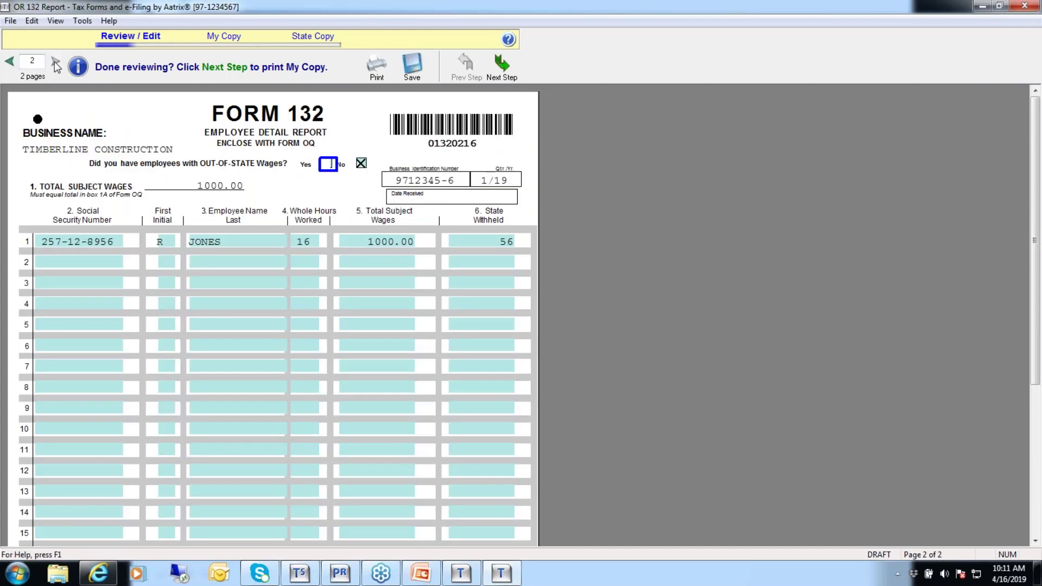
left_click_drag(1033, 235, 1004, 217)
left_click(9, 62)
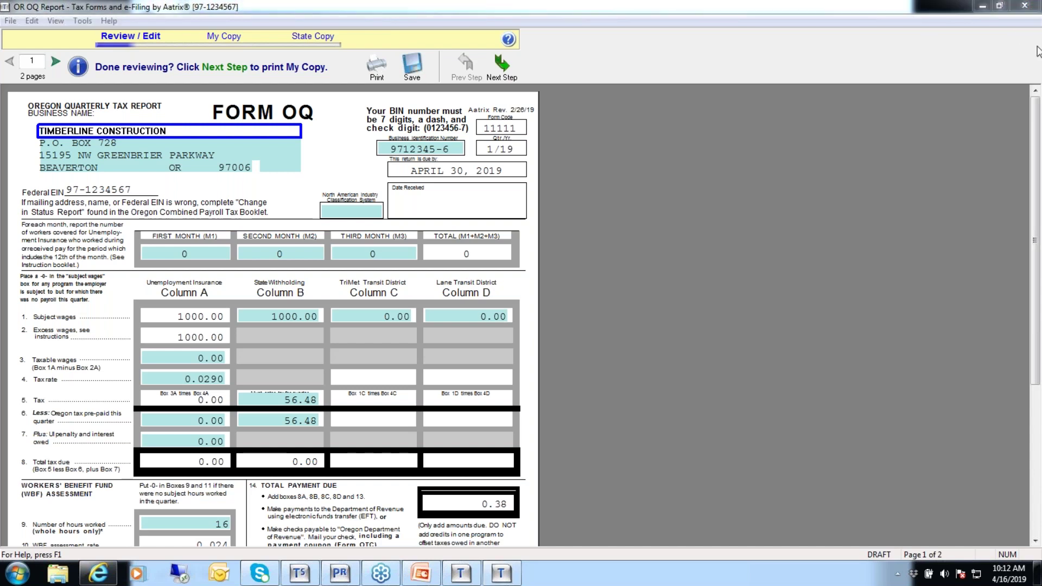
- Close the Oregon quarterly report without saving the changes
left_click(1024, 11)
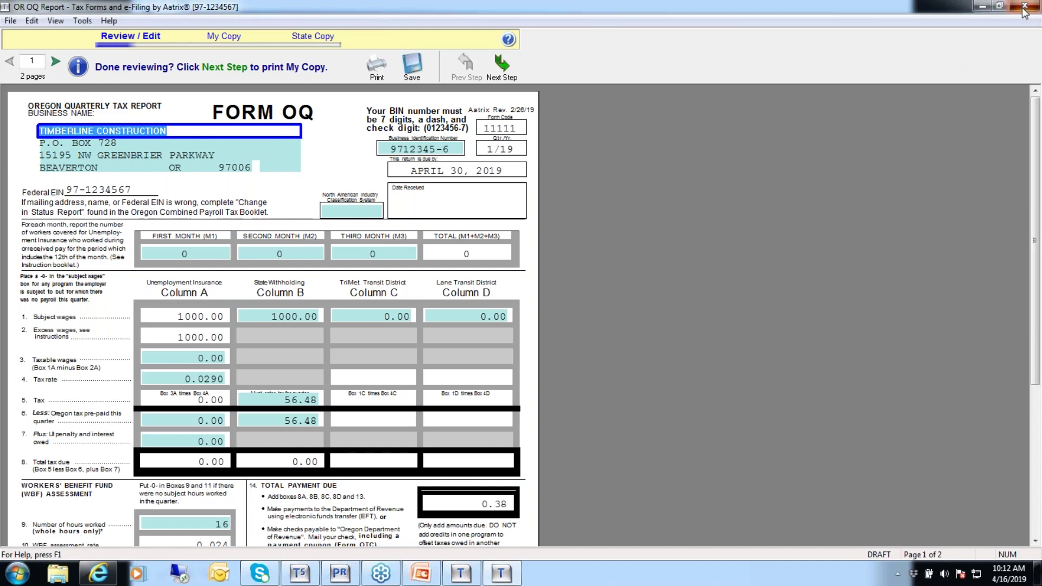
left_click(1025, 11)
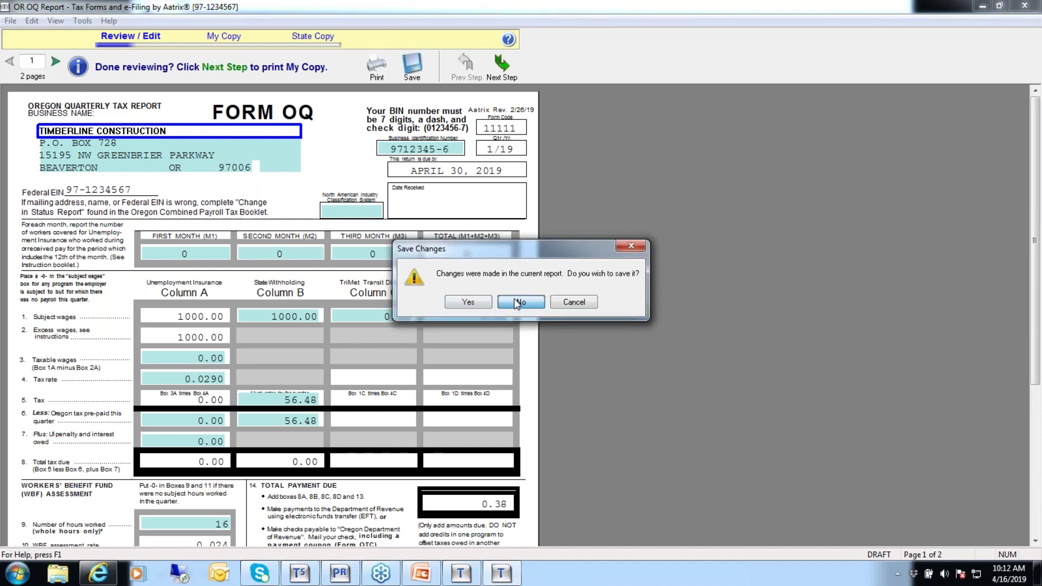
left_click(517, 303)
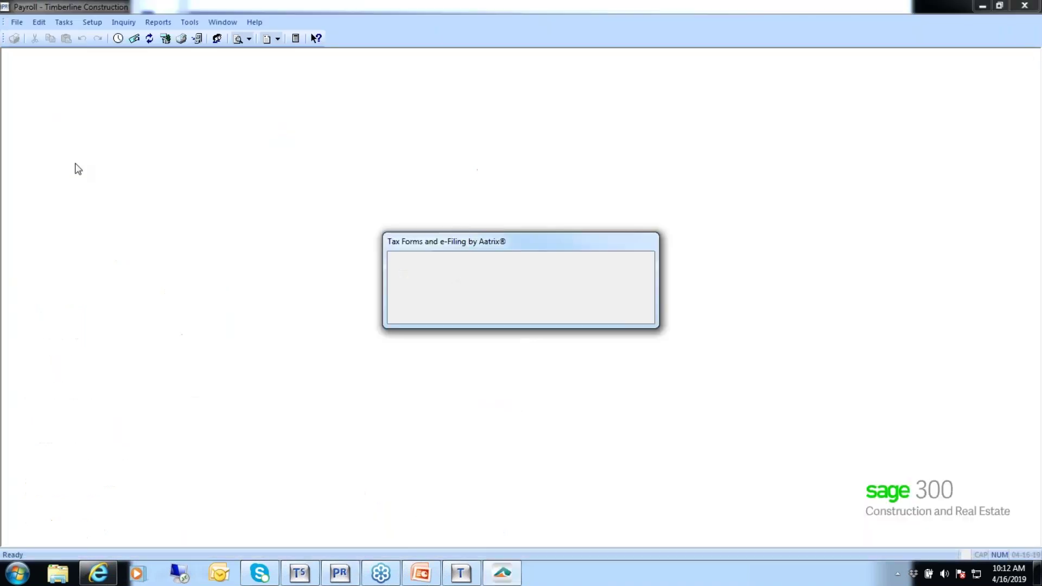
- Start a new federal eFile report: 2019 941/Schedule B/941-V Report for 1st Quarter 2019
left_click(63, 26)
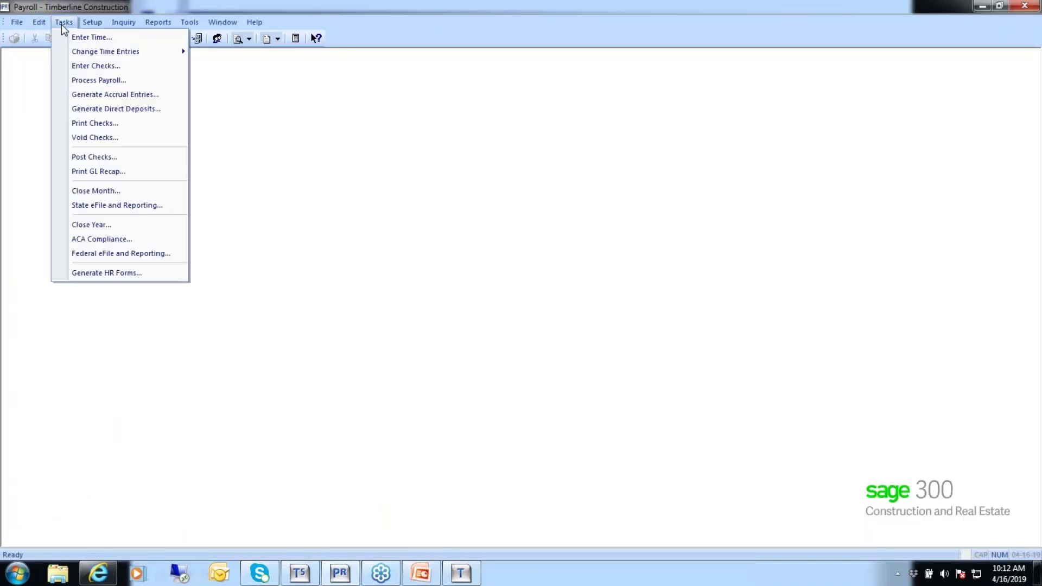
left_click(120, 254)
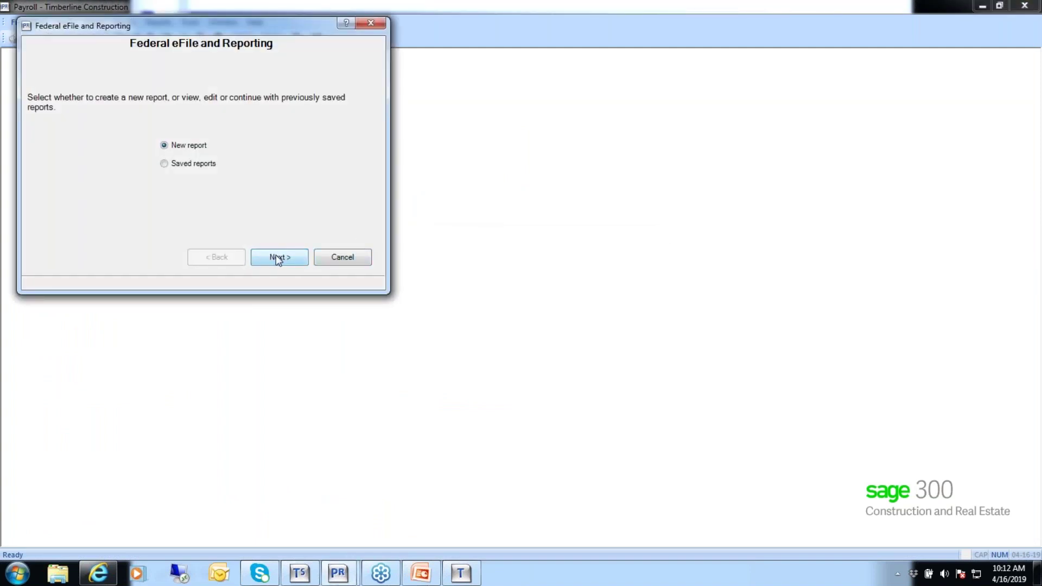
left_click(275, 255)
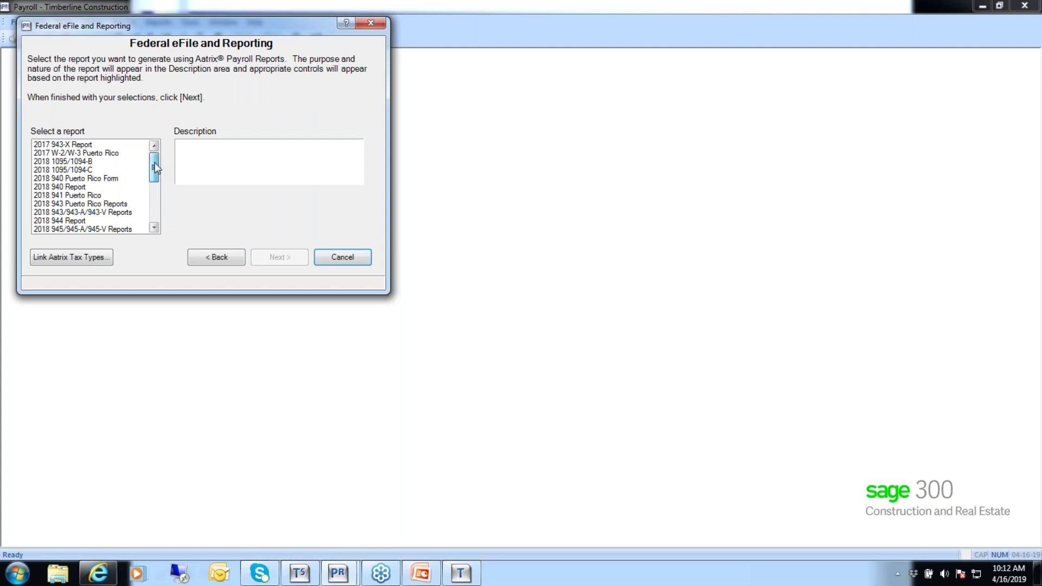
left_click_drag(155, 168, 153, 203)
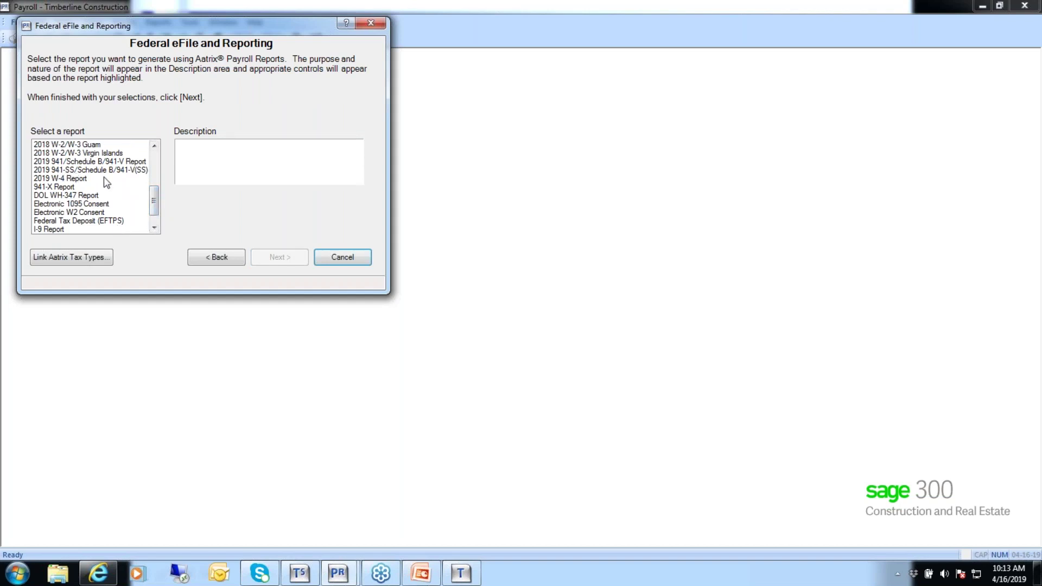
left_click(85, 164)
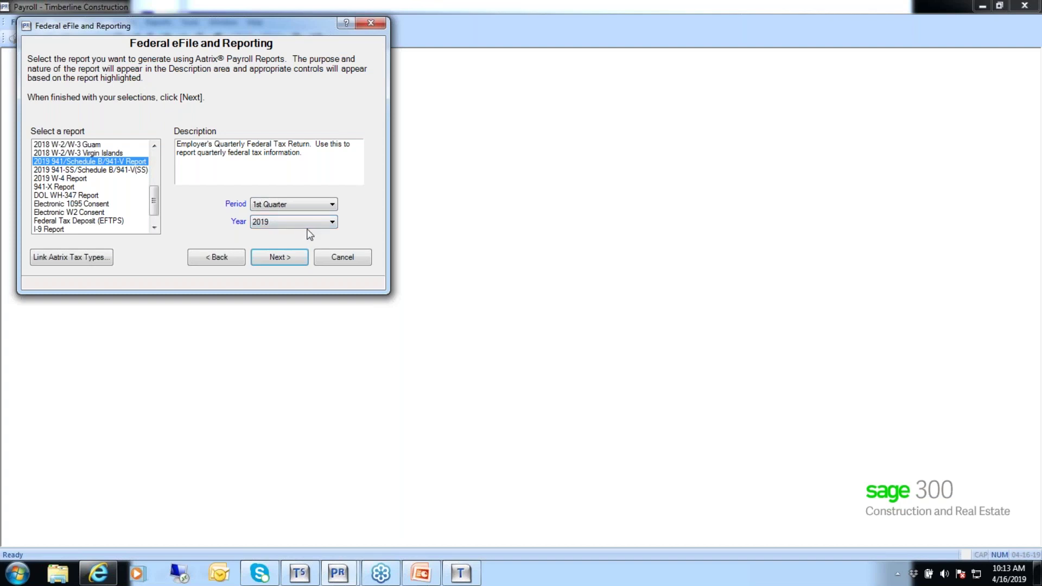
left_click(277, 257)
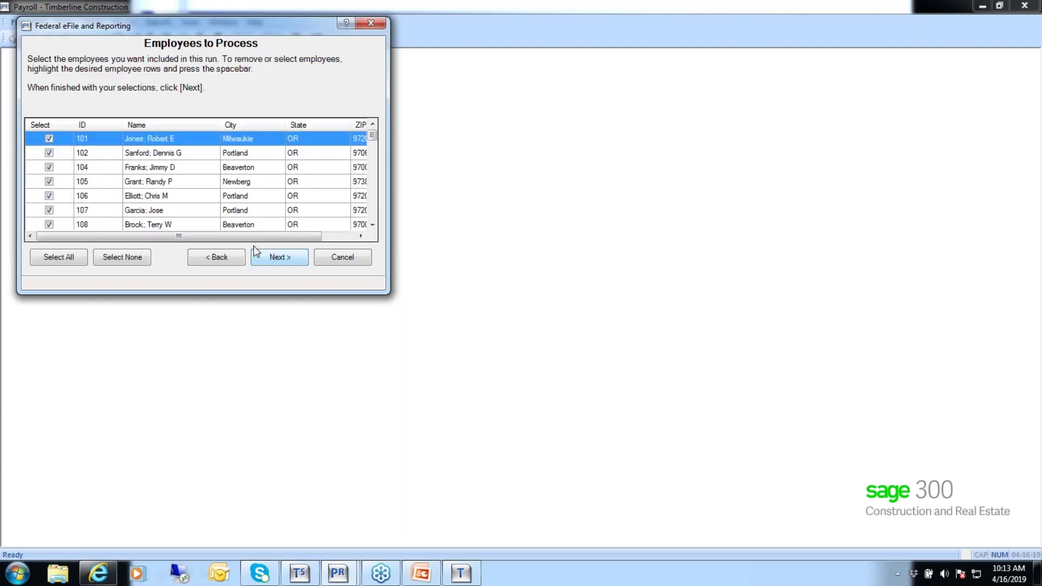
- Adjust the employee selection and generate the federal 941 report
left_click(129, 255)
left_click(48, 139)
left_click(49, 138)
left_click(284, 257)
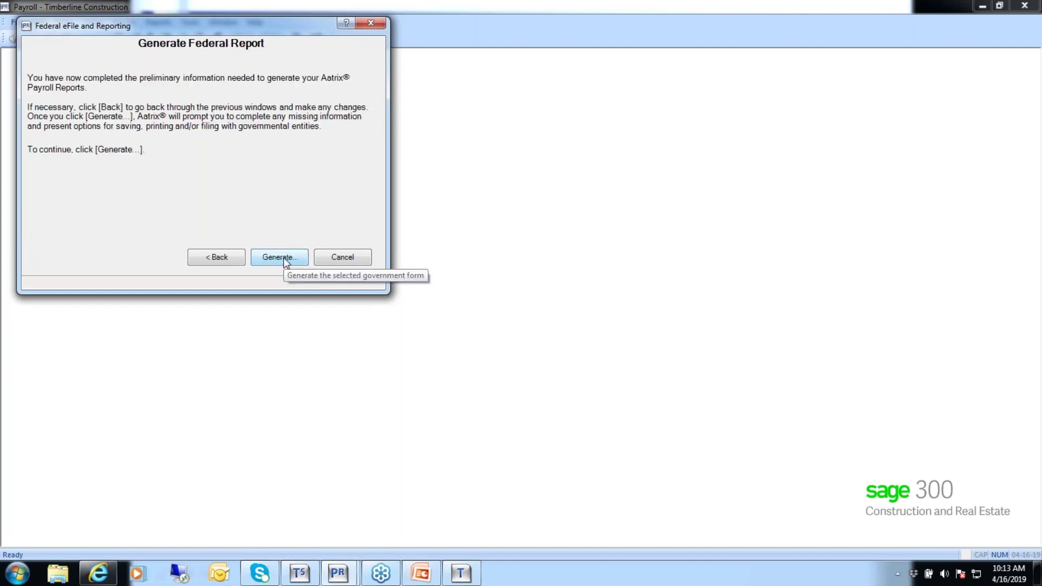
left_click(283, 257)
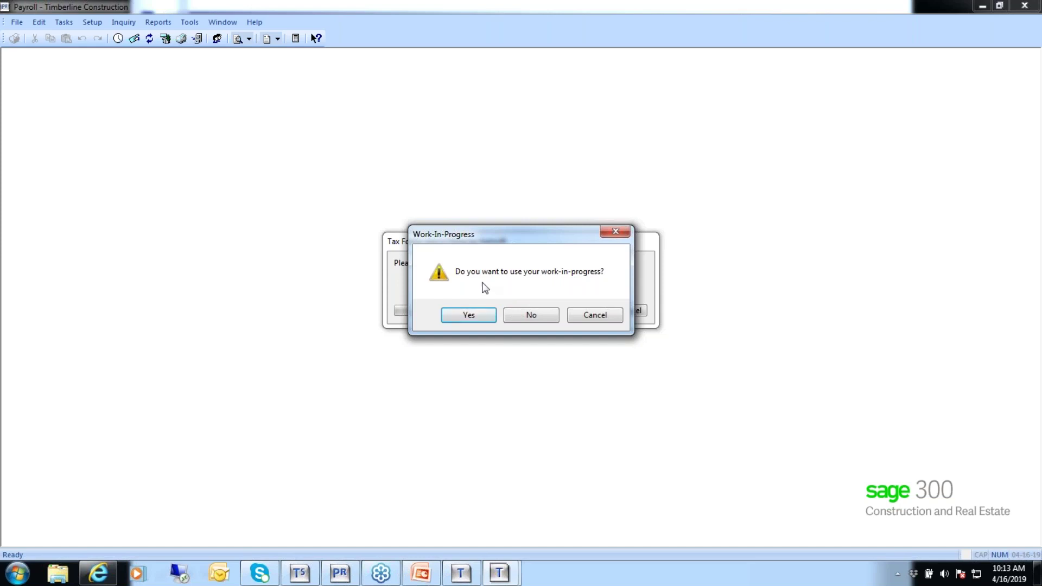
- Generate the 941 fresh without work-in-progress and dismiss the Report Steps and Red Fields notices
left_click(531, 314)
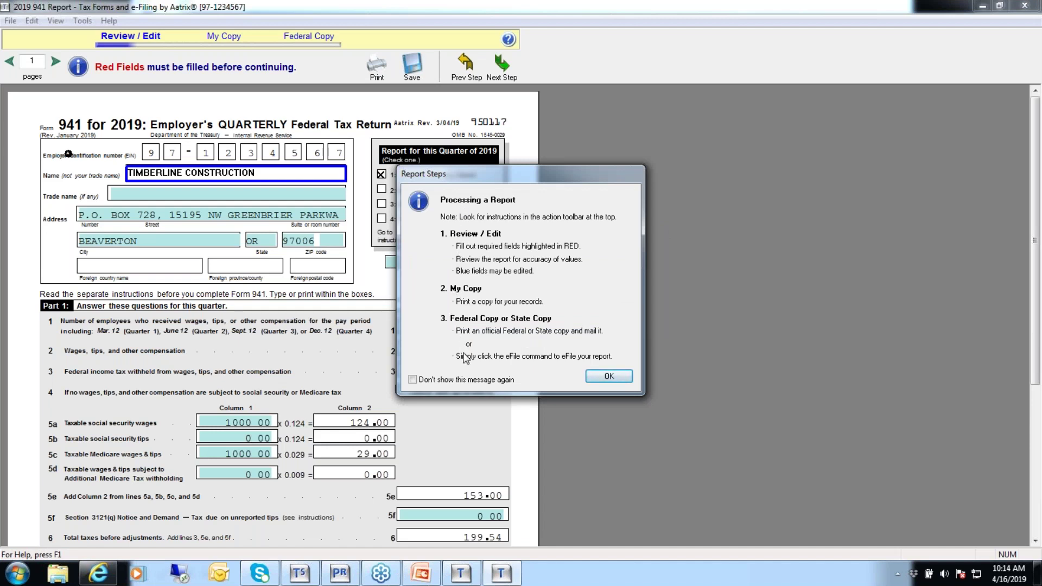
left_click(610, 377)
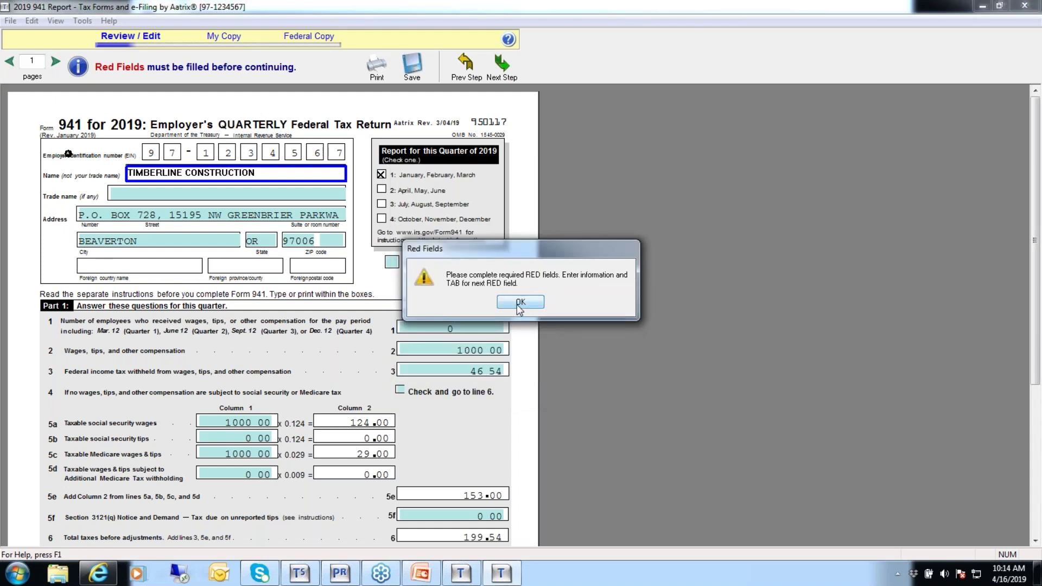
left_click(519, 304)
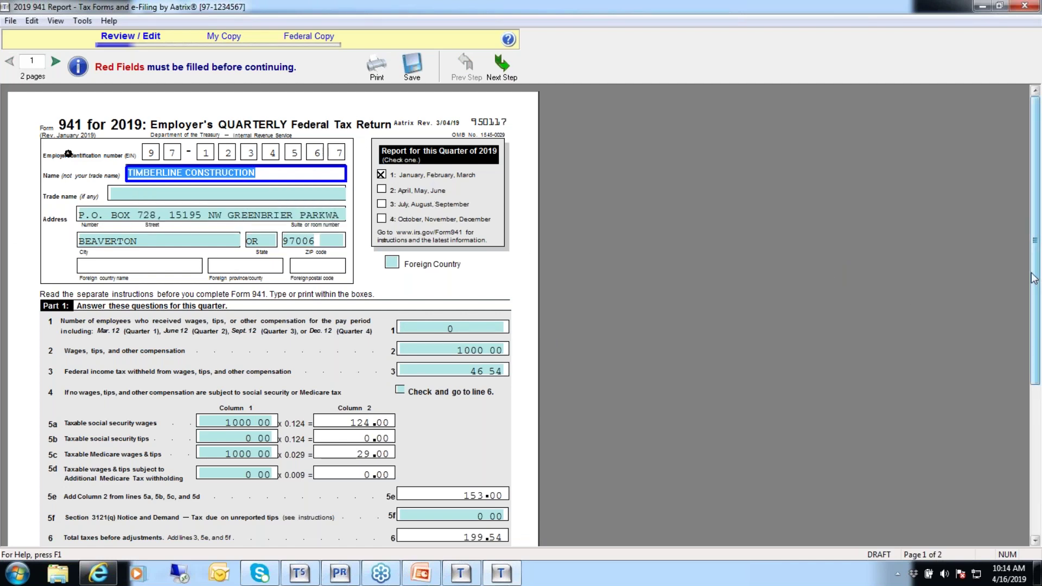
- Enter 199.54 as line 13 total deposits, then view page 2's deposit schedule section
mouse_move(1036, 274)
left_mouse_down()
mouse_move(1021, 308)
mouse_move(1021, 426)
left_mouse_up()
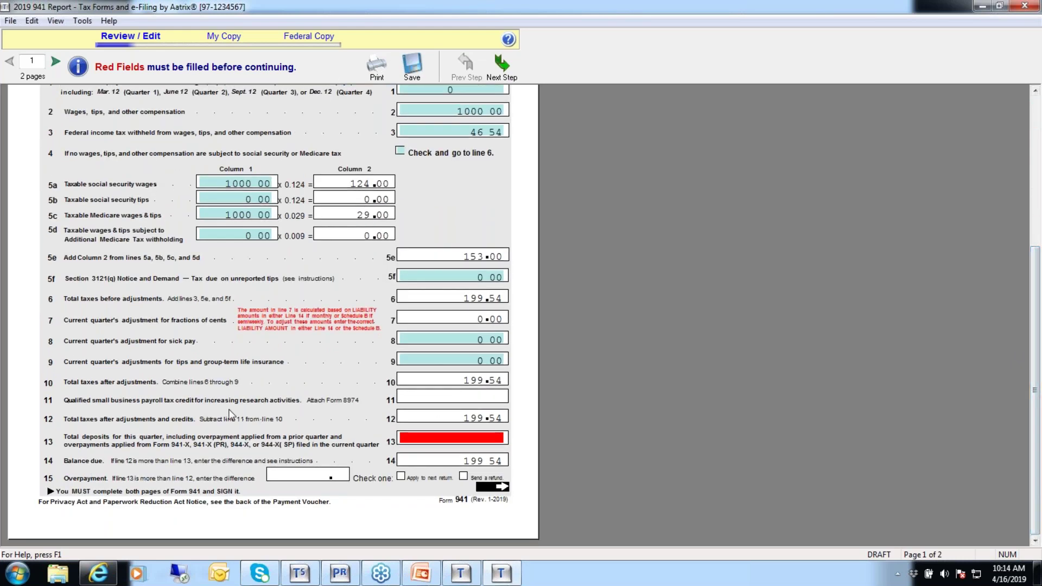
left_click(462, 442)
type("199.54")
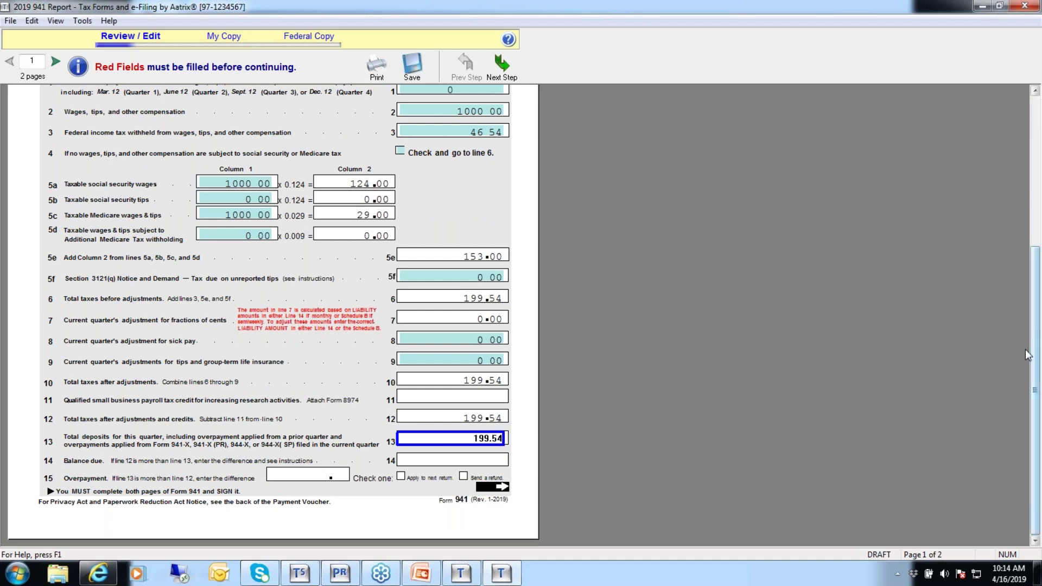
left_click(55, 64)
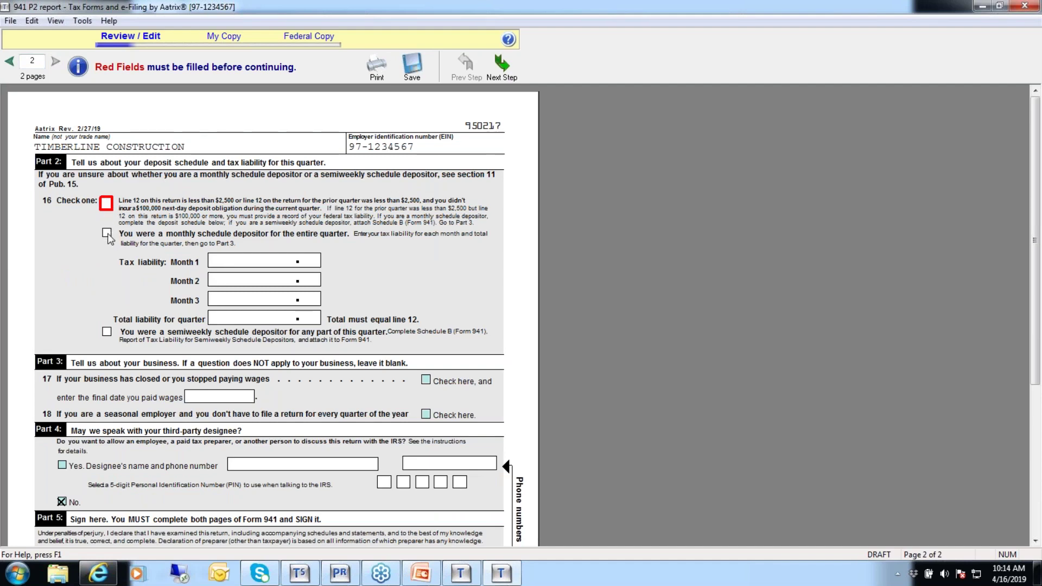
- Check line 16's under-$2,500 liability box and look over the signature area
left_click(106, 204)
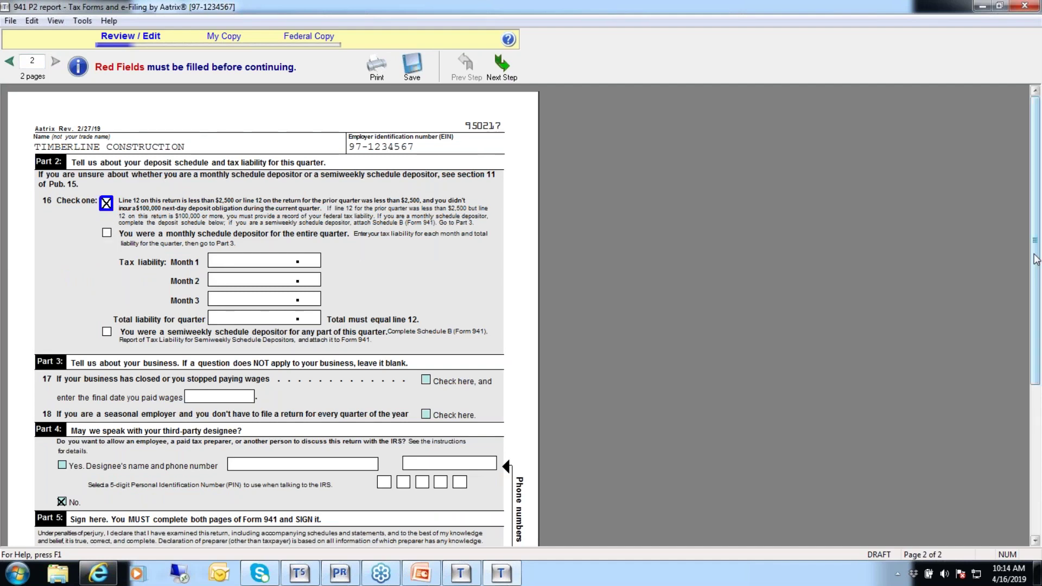
left_click_drag(1034, 266, 1034, 371)
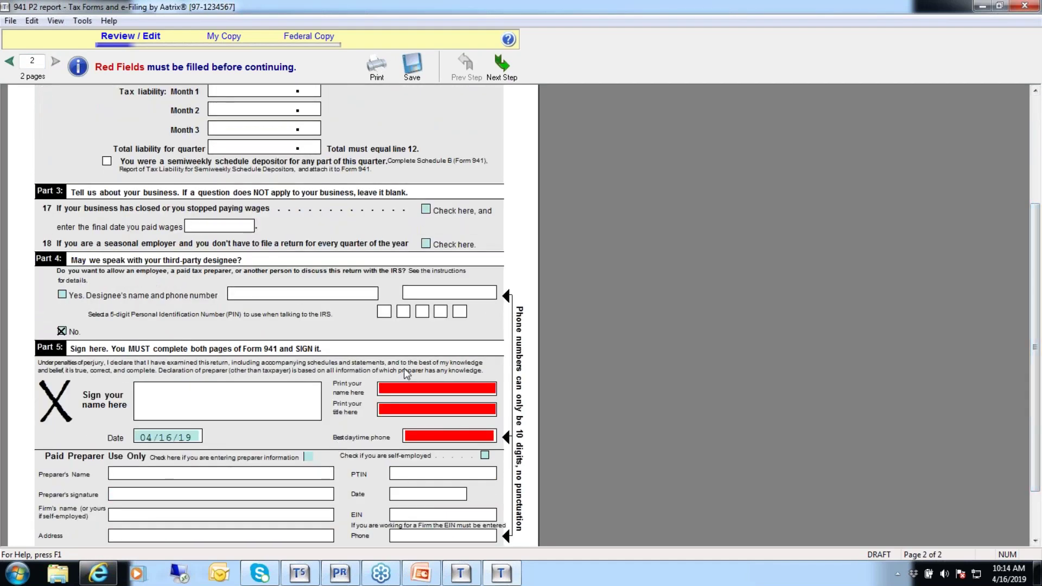
left_click(394, 389)
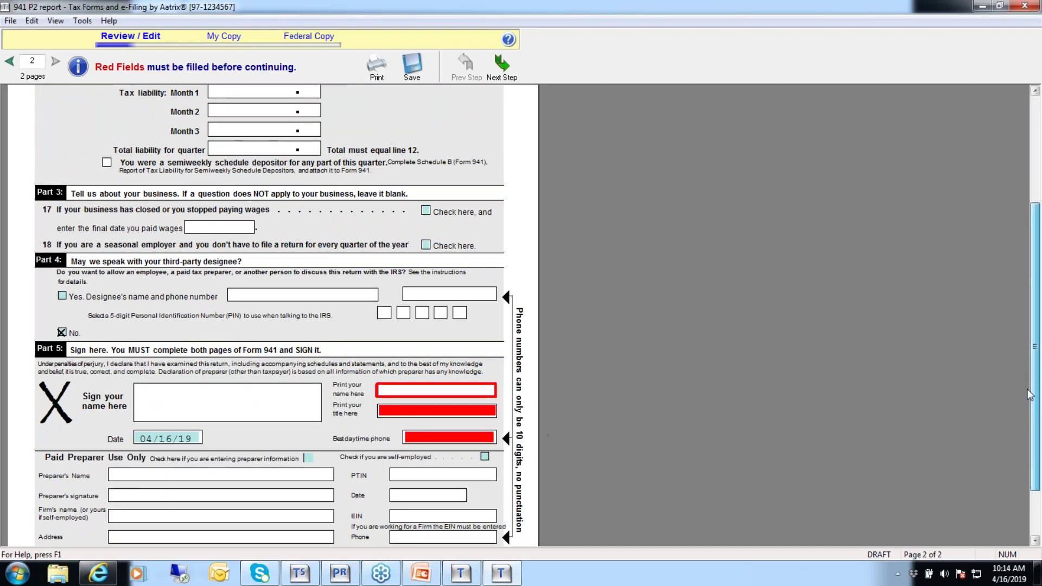
left_click_drag(1035, 409, 1036, 301)
- Review page 1, line 7's field help and page 2, ending back on page 1
left_click(10, 64)
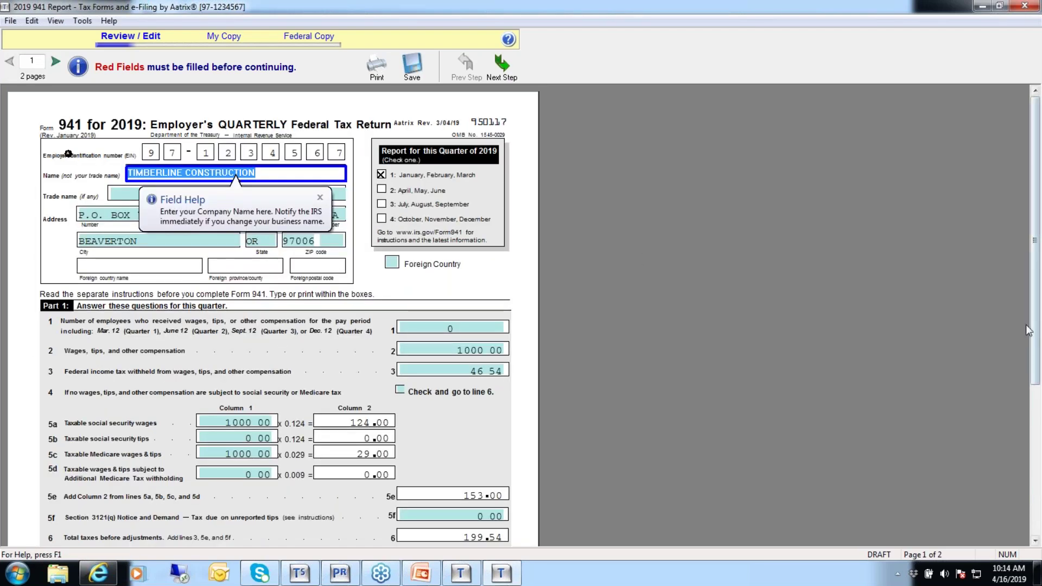
left_click_drag(1037, 362, 1023, 412)
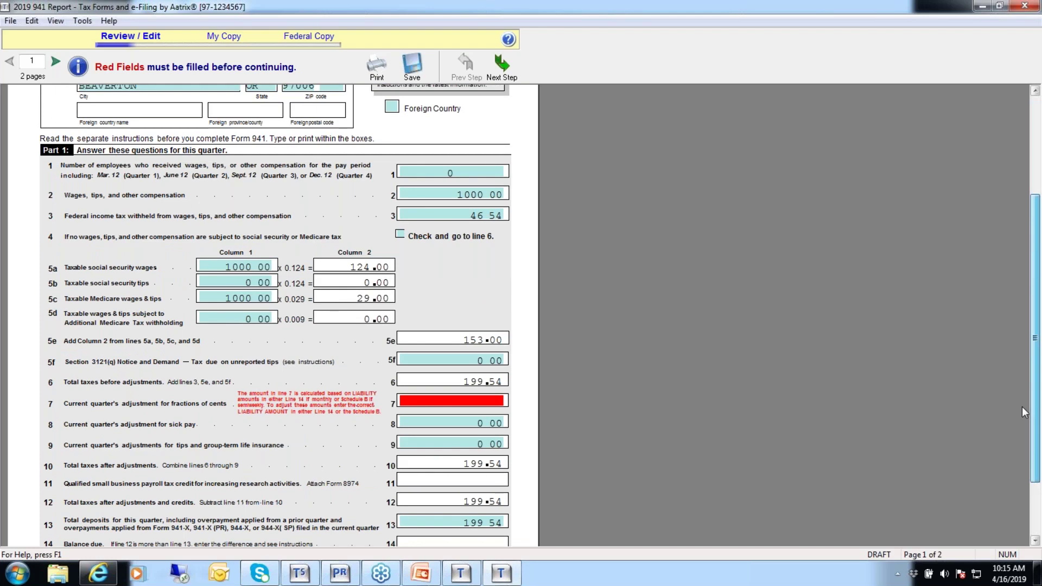
scroll(1021, 411, "down", 3)
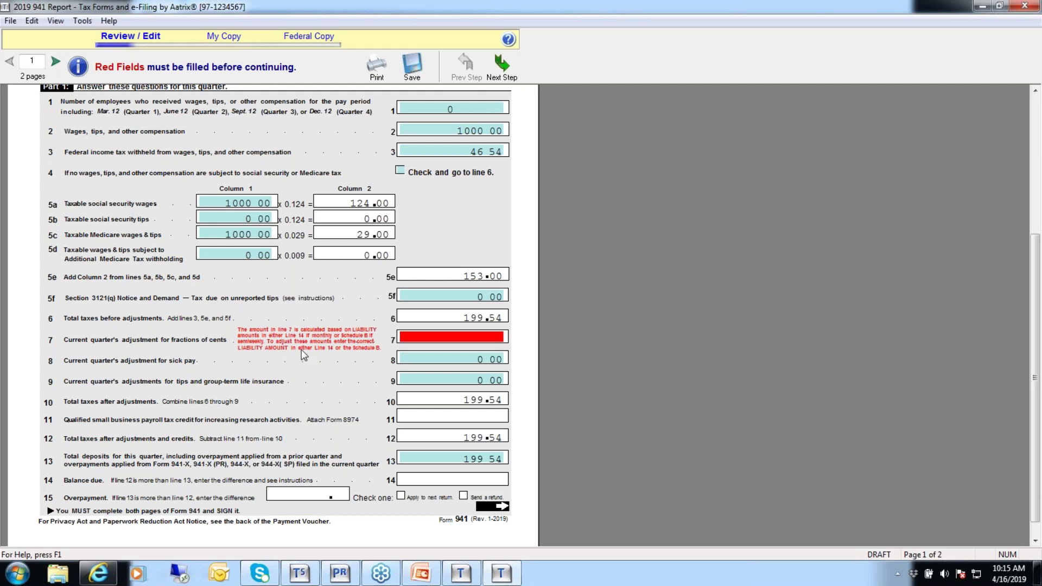
left_click(450, 337)
left_click(55, 63)
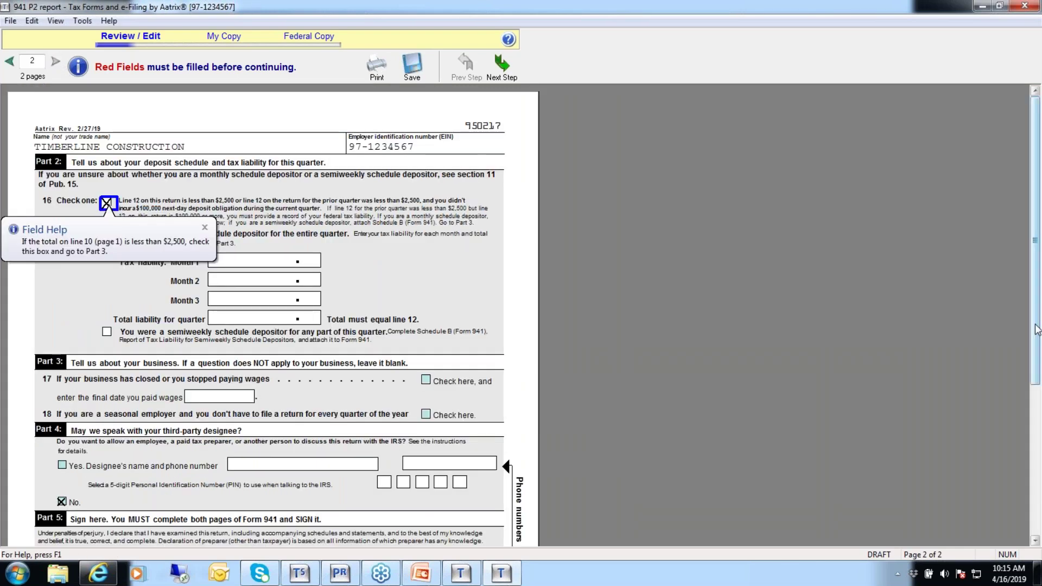
scroll(1035, 330, "down", 5)
scroll(1034, 330, "up", 5)
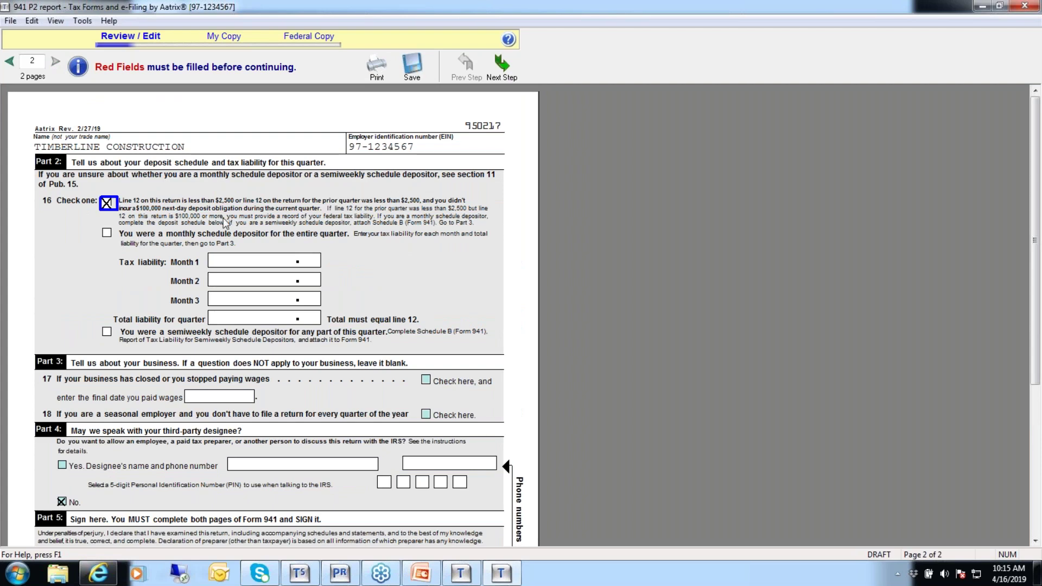
left_click(10, 60)
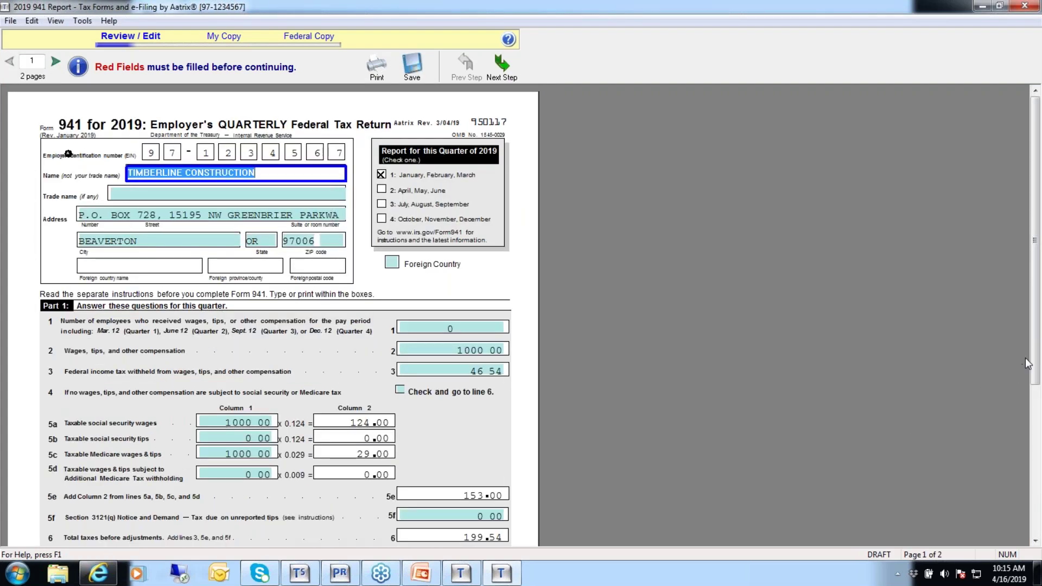
- Enter a 0.01 fractions-of-cents adjustment on line 7 and close the line 8 field help
scroll(1036, 375, "down", 5)
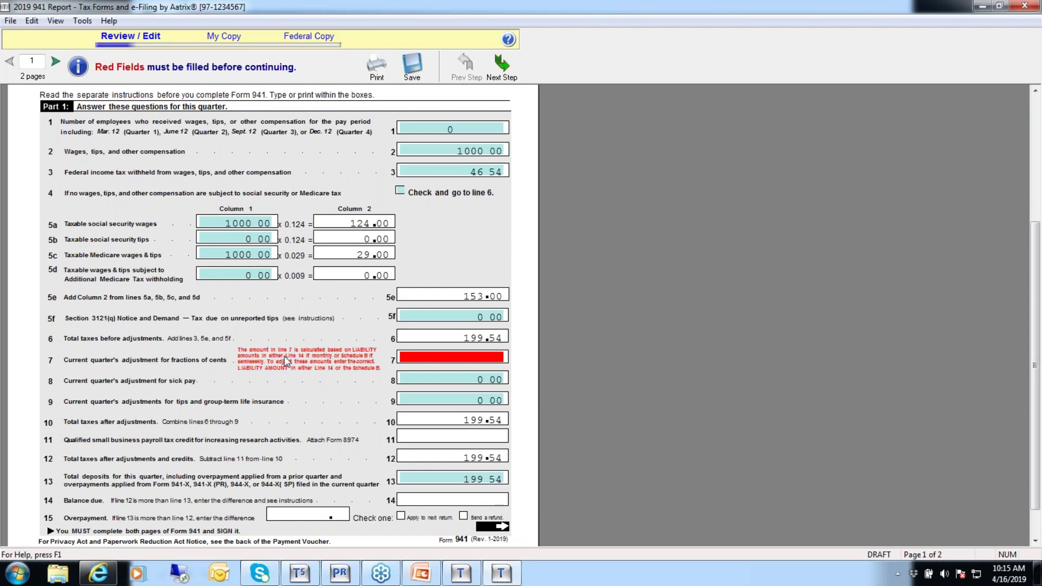
left_click(466, 362)
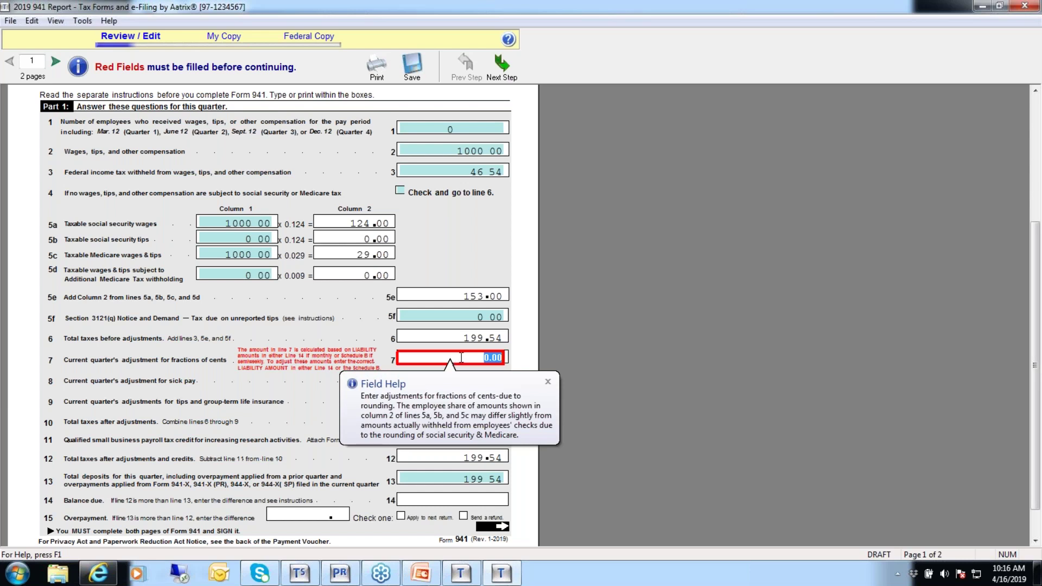
type("0.01")
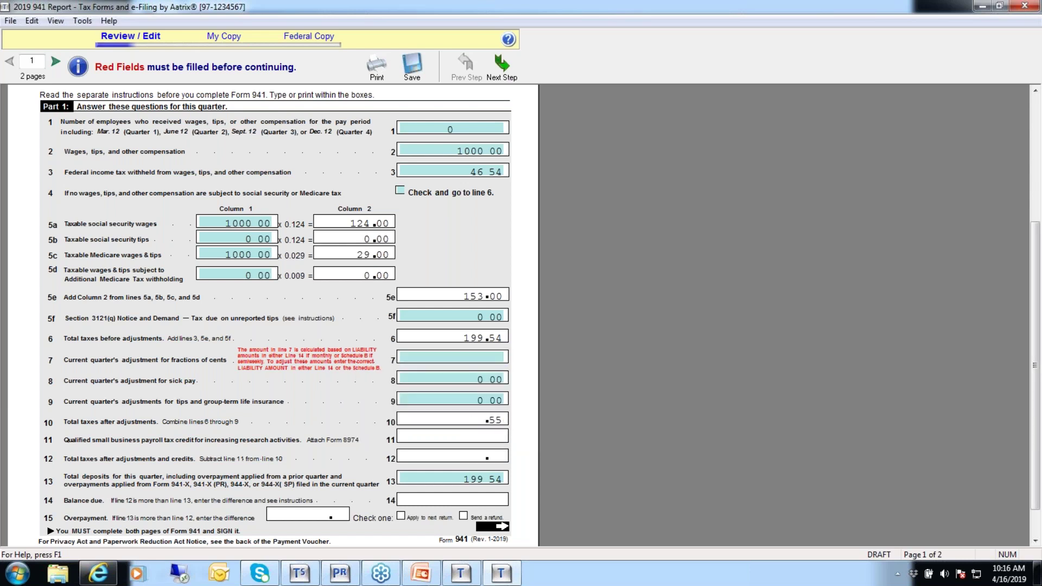
left_click(464, 378)
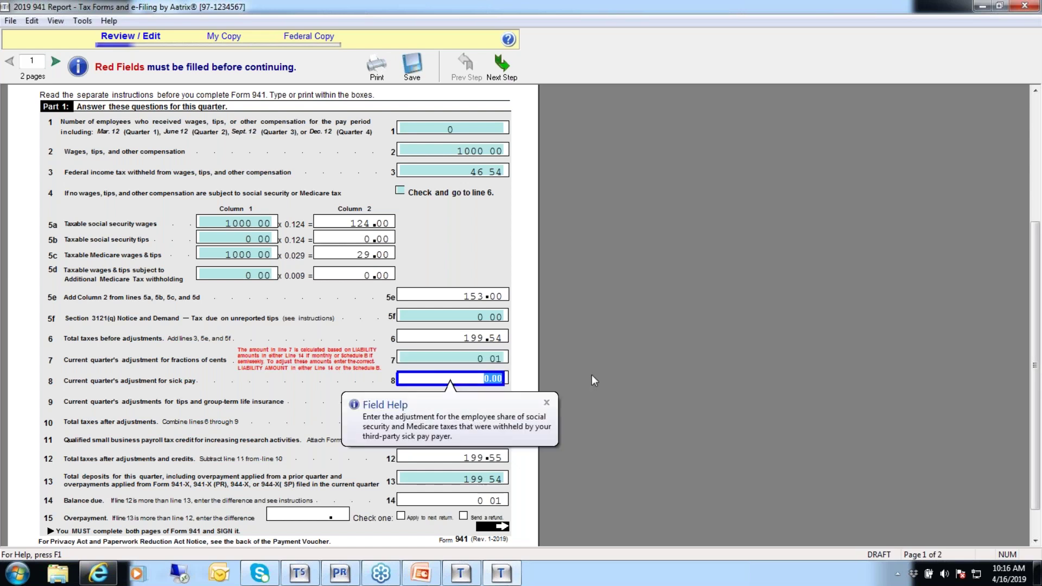
scroll(1033, 345, "down", 2)
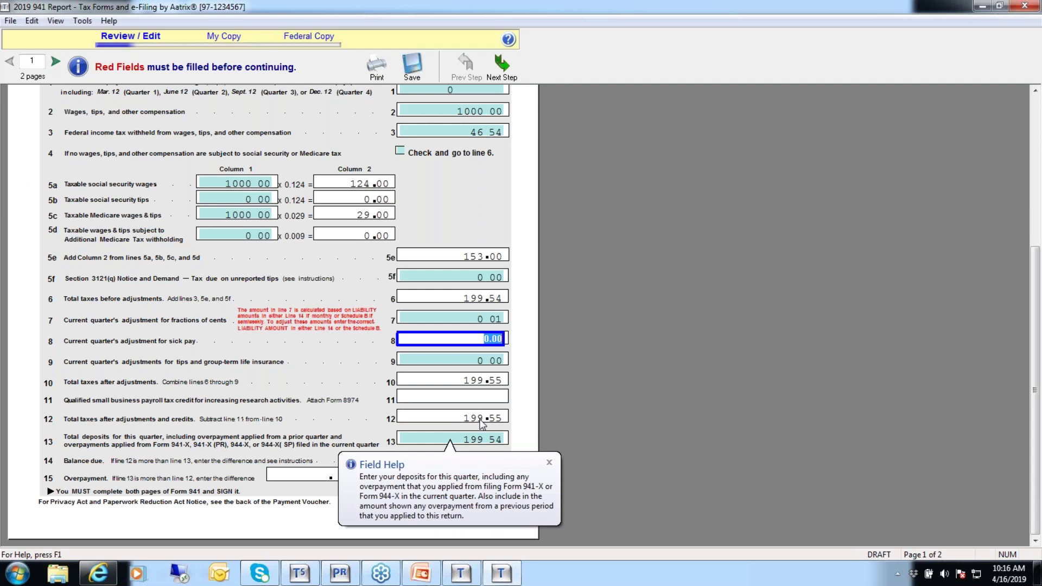
left_click(548, 462)
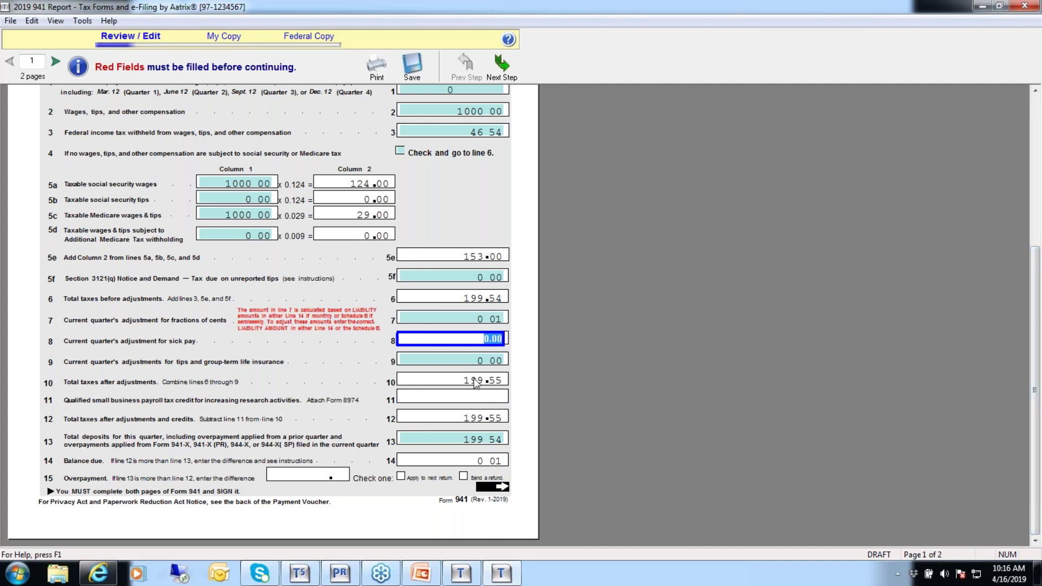
mouse_move(476, 454)
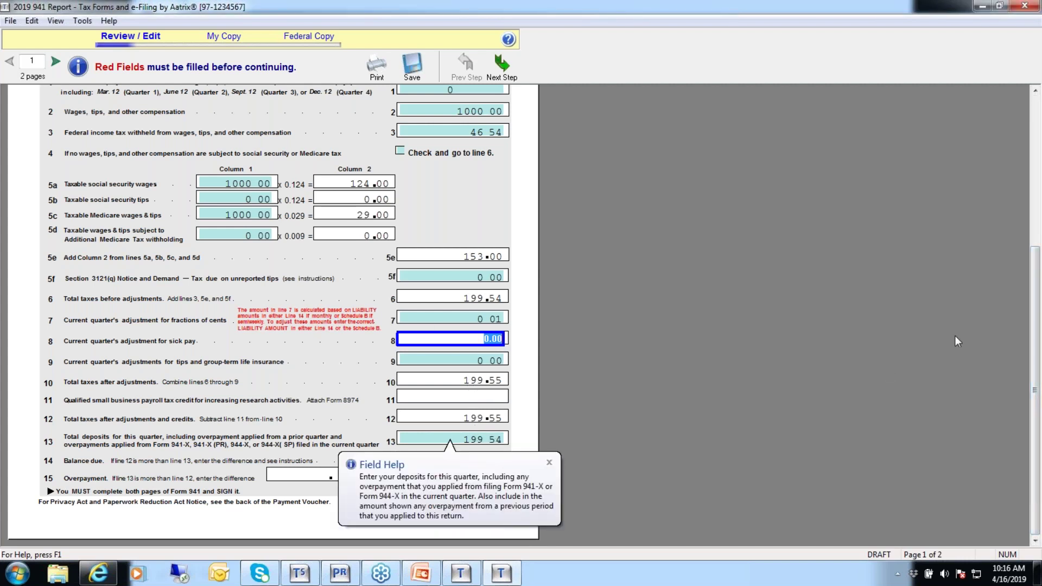
left_click_drag(1036, 418, 972, 204)
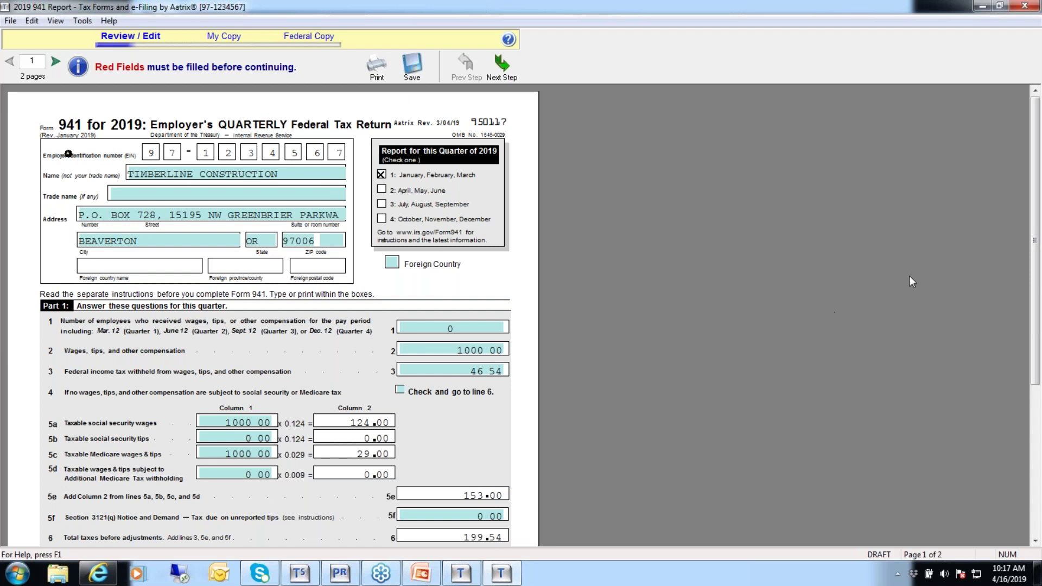
- Close the 941 report without saving and bring up the 'Before you begin…' slide show
left_click(1025, 6)
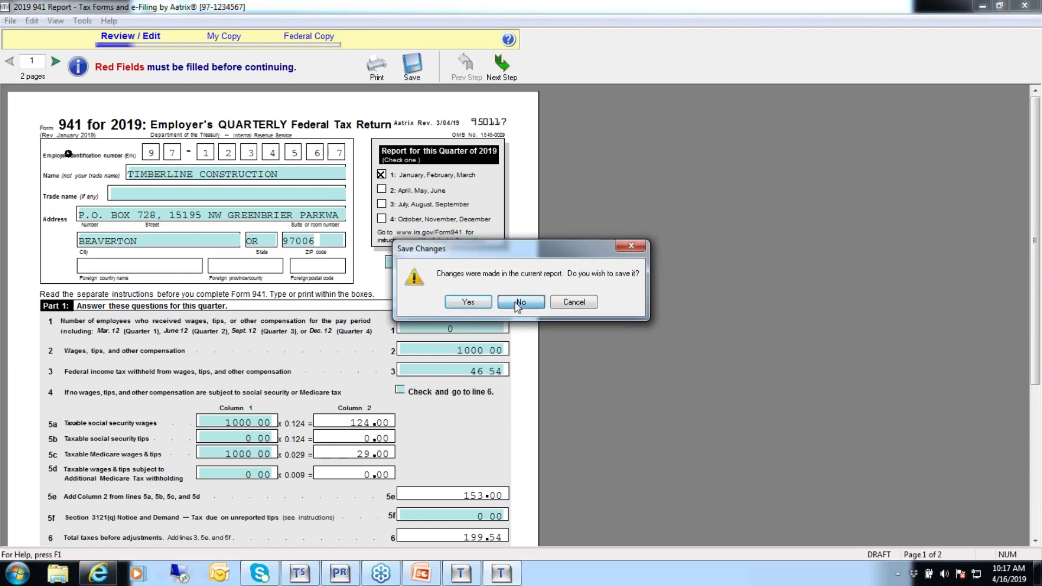
left_click(518, 304)
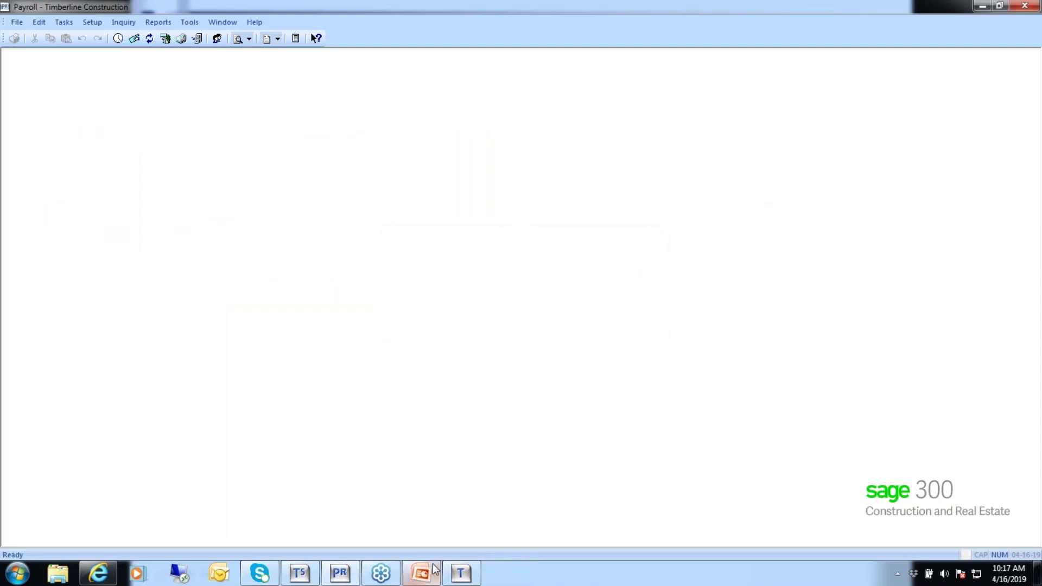
left_click(434, 569)
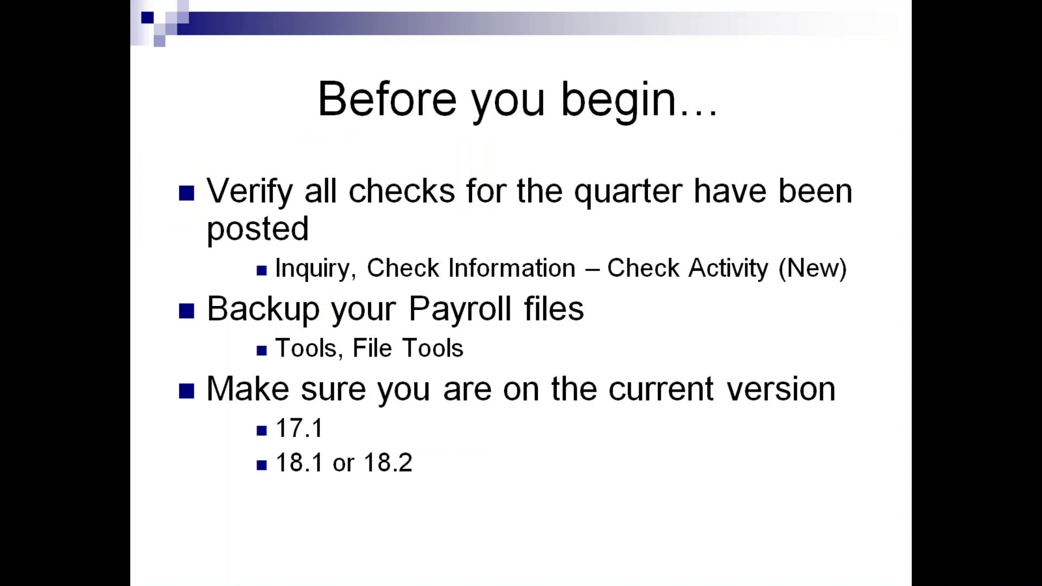
- Advance the slide show past both 'Gross wages <> Taxable wages?' slides to 'Tax exceeds limit', showing Oregon SUI's 25000.00 limit
key("Right")
key("Right")
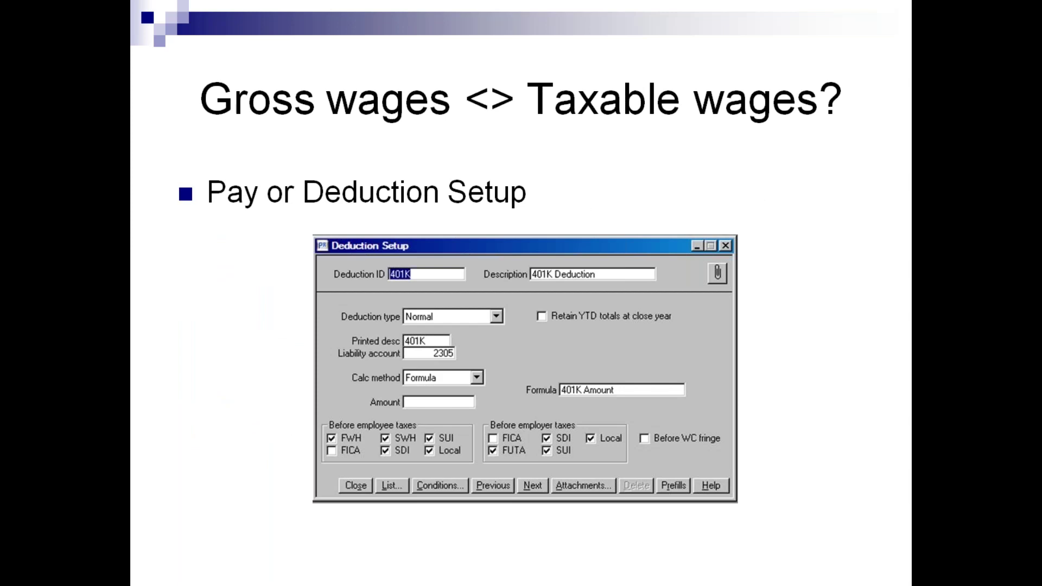
key("Right")
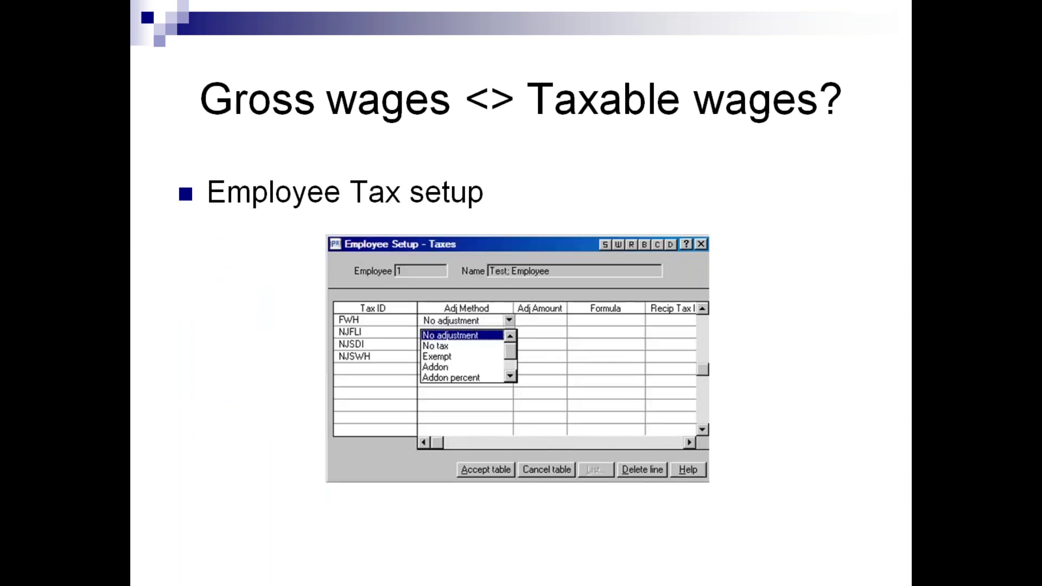
key("Right")
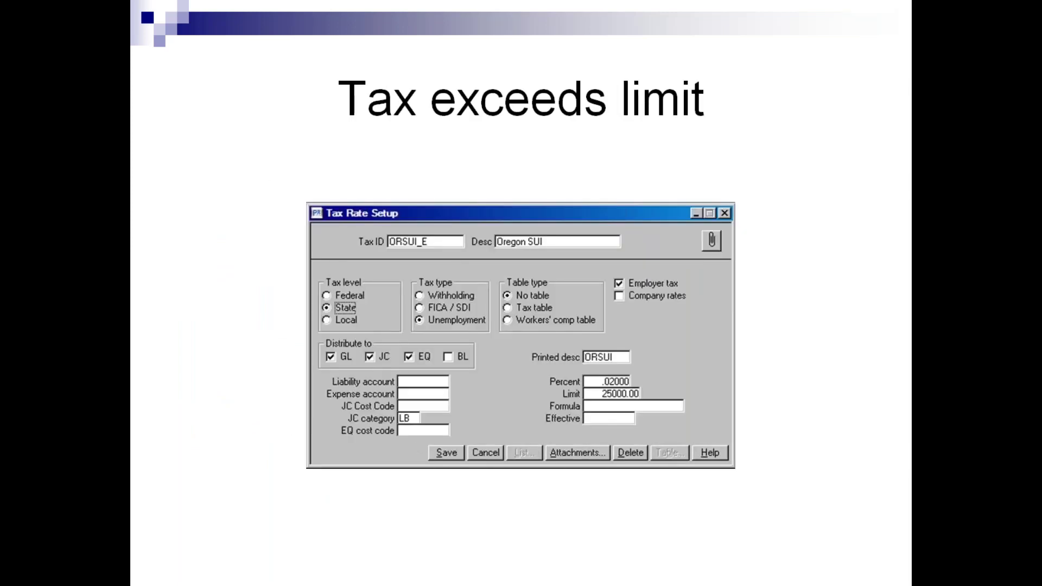